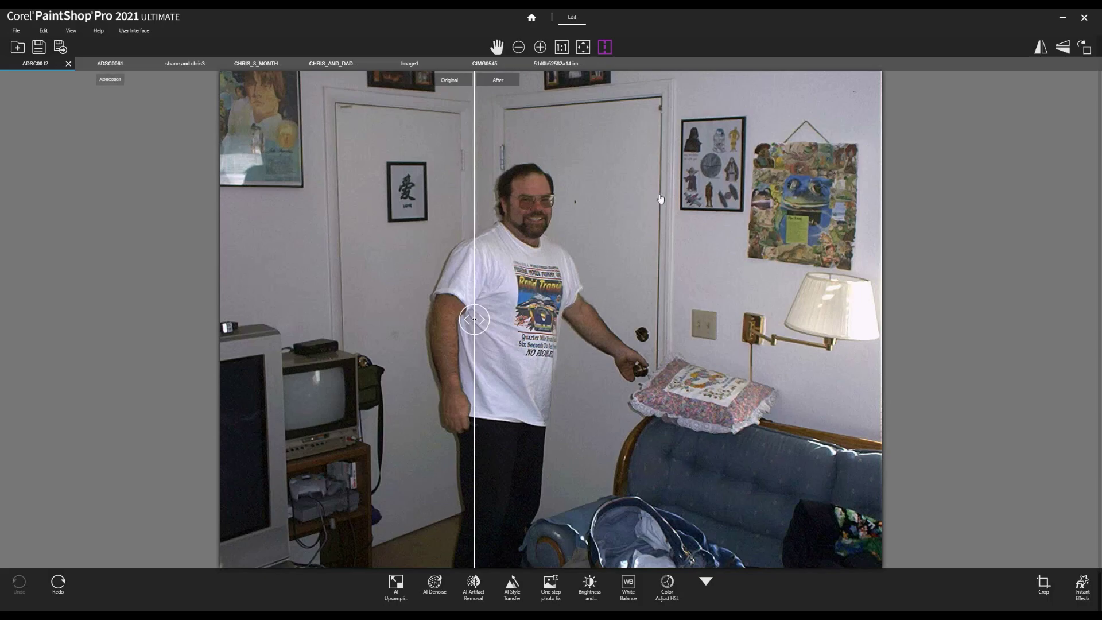
Look through all the open photos one by one and return to the ADSC0012 photo.
{"action": "left_click", "coordinate": [110, 63]}
{"action": "key", "text": "ctrl+Tab"}
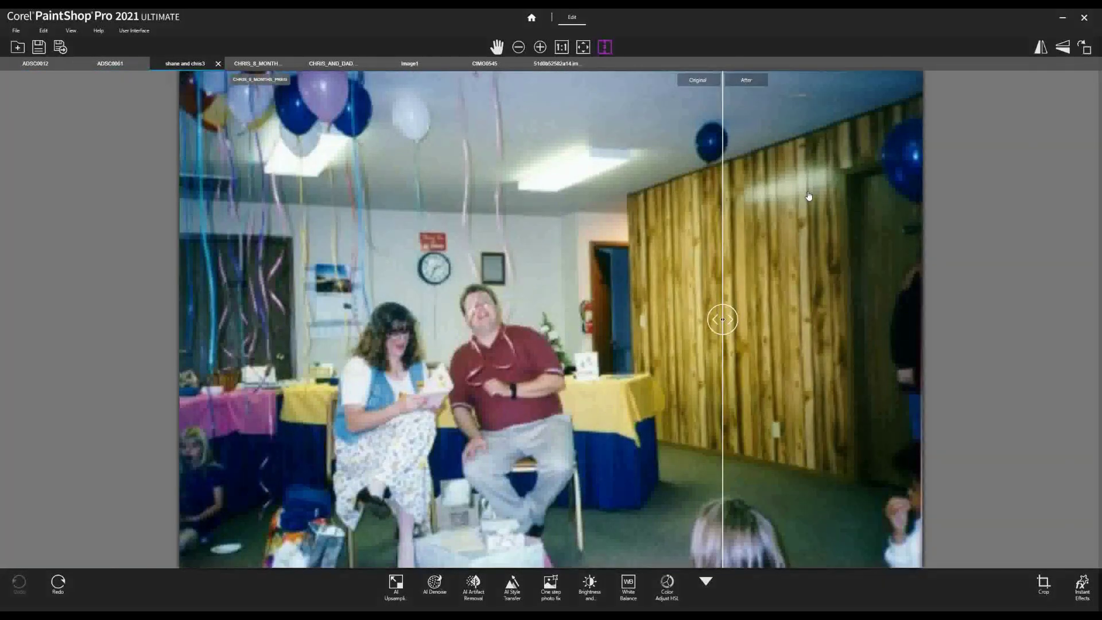
{"action": "key", "text": "ctrl+Tab"}
{"action": "key", "text": "ctrl+Tab"}
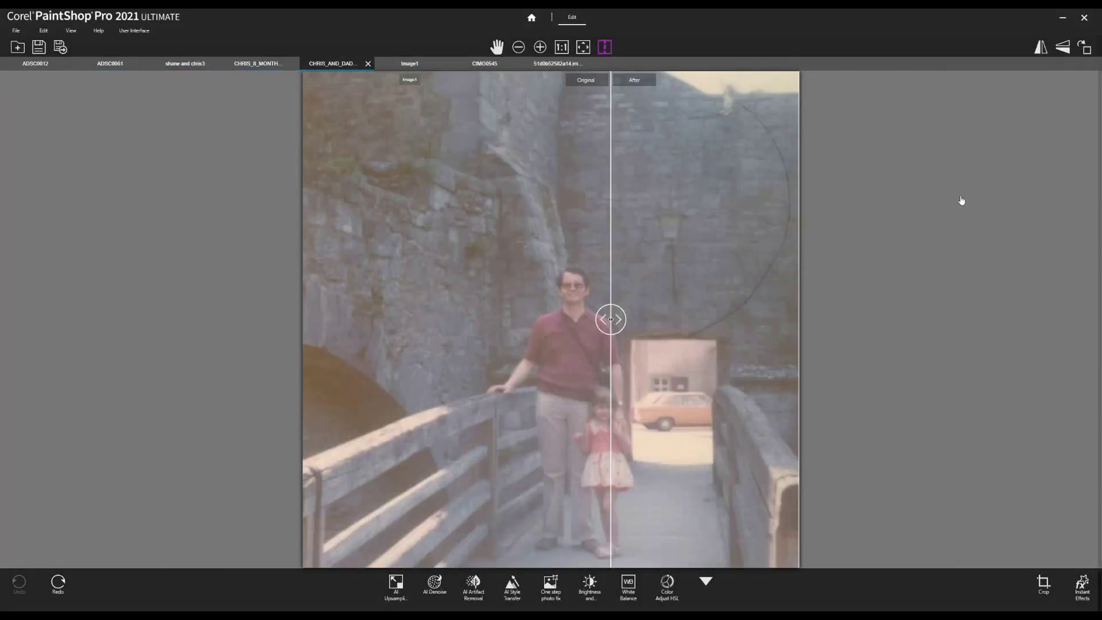
{"action": "key", "text": "ctrl+Tab"}
{"action": "key", "text": "ctrl+Tab"}
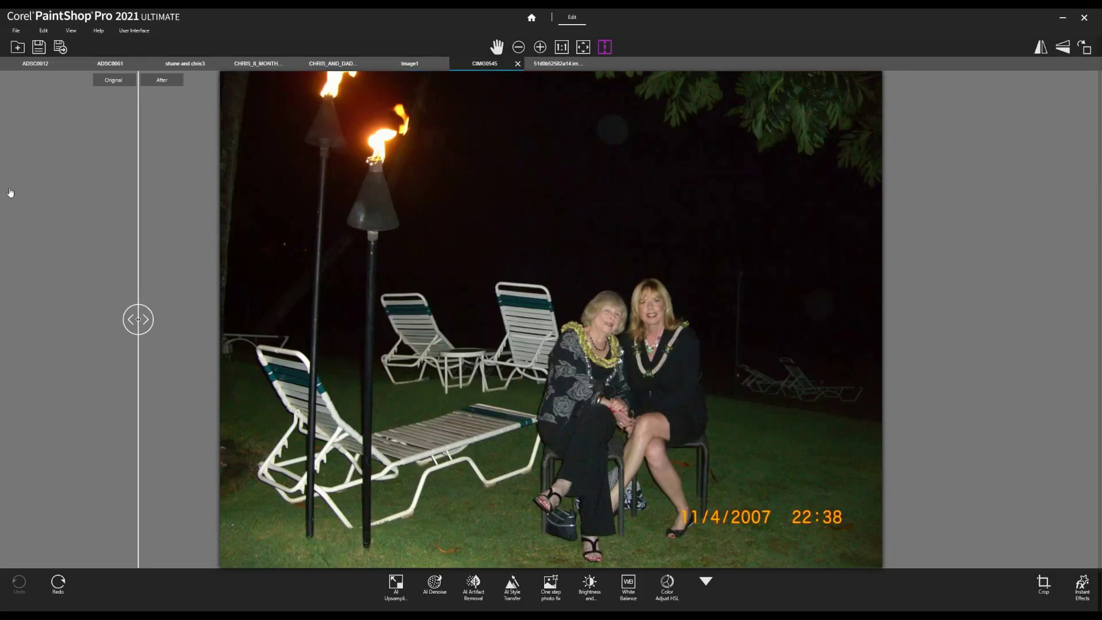
{"action": "key", "text": "ctrl+Tab"}
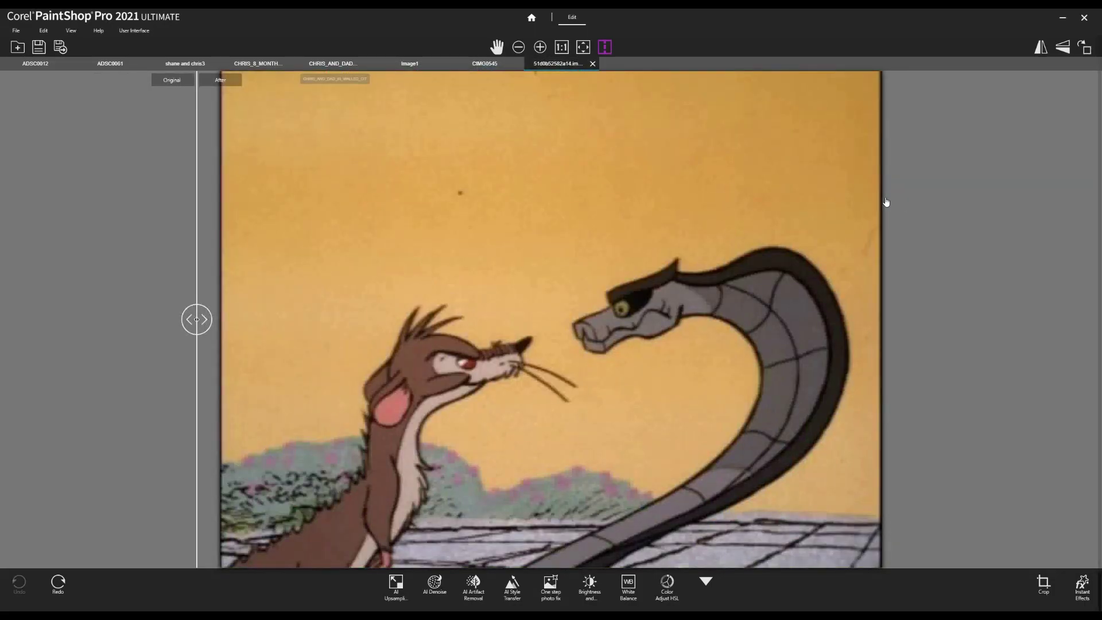
{"action": "key", "text": "ctrl+shift+Tab"}
{"action": "key", "text": "ctrl+shift+Tab"}
{"action": "key", "text": "ctrl+shift+Tab"}
{"action": "key", "text": "ctrl+shift+Tab"}
{"action": "key", "text": "ctrl+shift+Tab"}
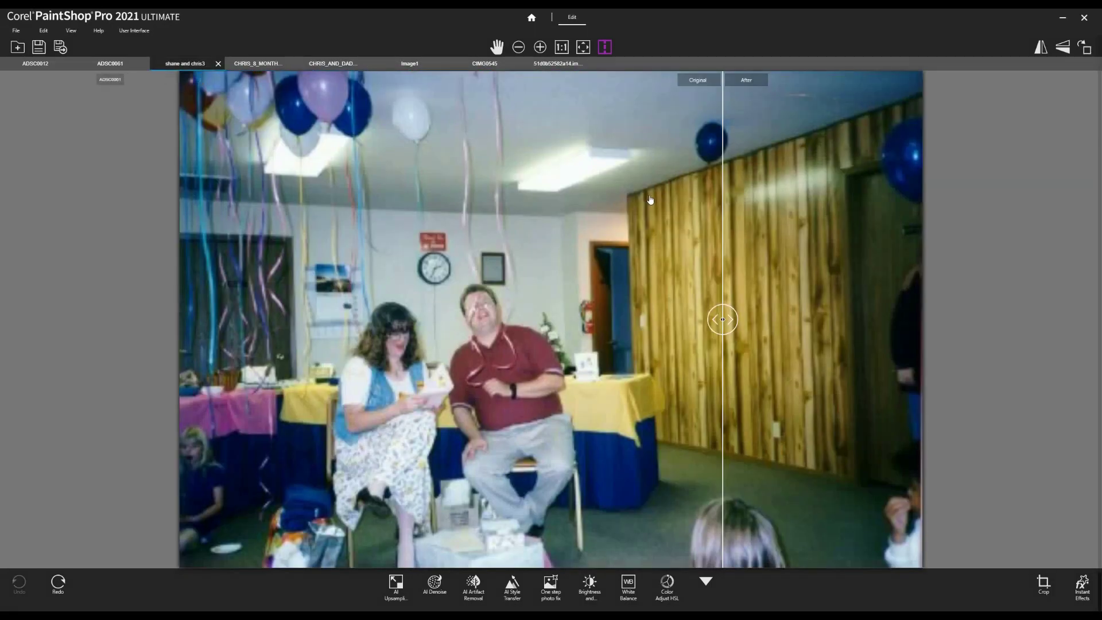
{"action": "key", "text": "ctrl+shift+Tab"}
{"action": "key", "text": "ctrl+shift+Tab"}
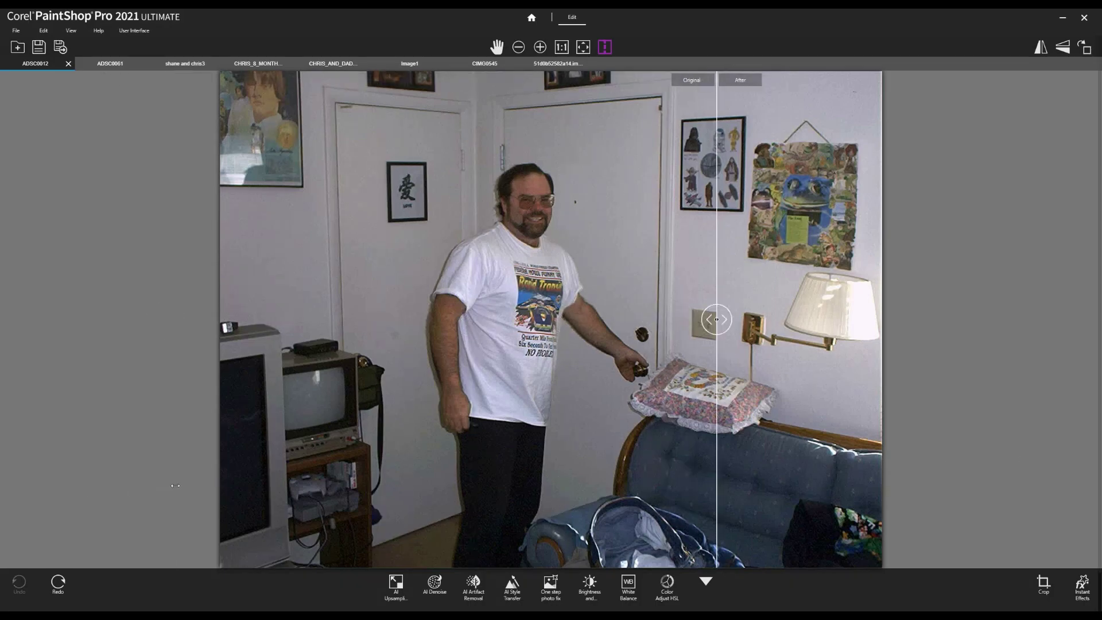
Check the available workspaces and sweep the before/after divider across the ADSC0012 photo.
{"action": "left_click_drag", "start_coordinate": [589, 380], "coordinate": [604, 380]}
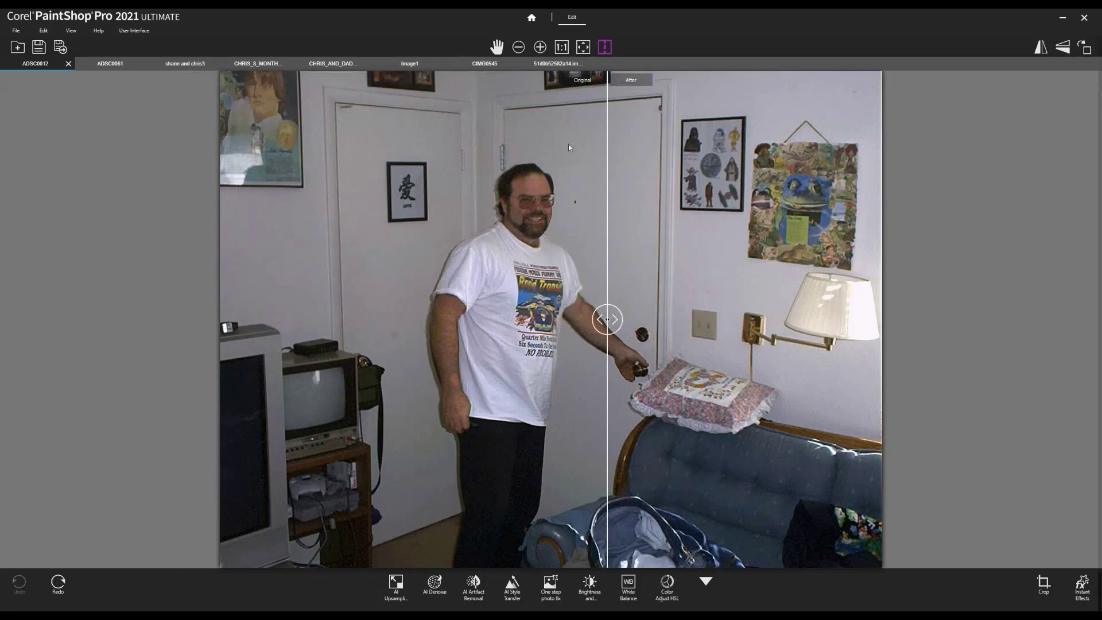
{"action": "key", "text": "alt+f"}
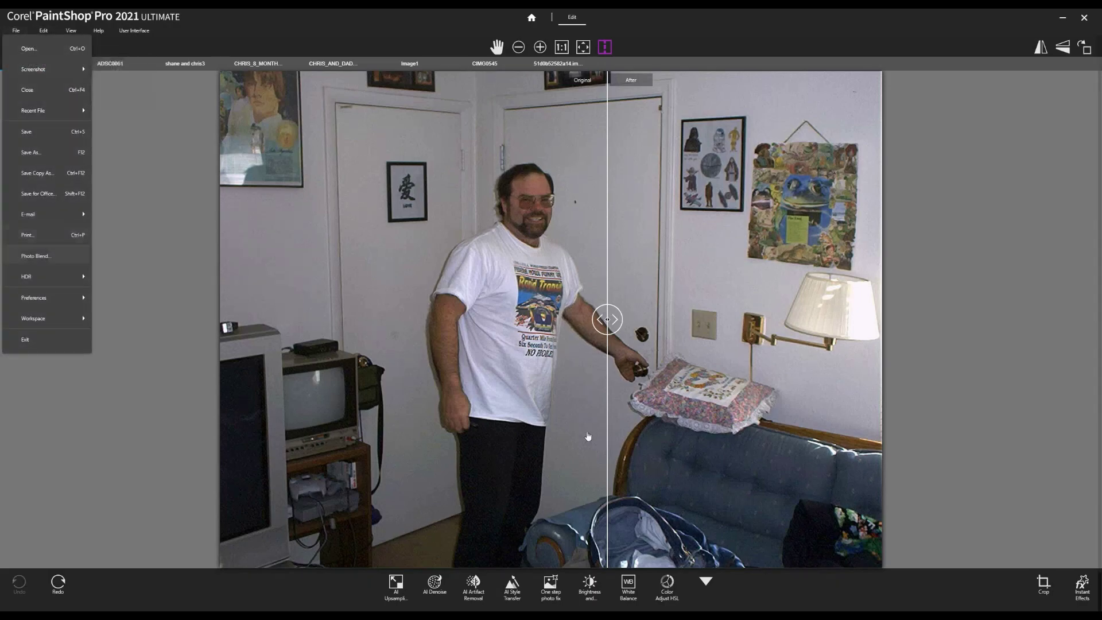
{"action": "key", "text": "w"}
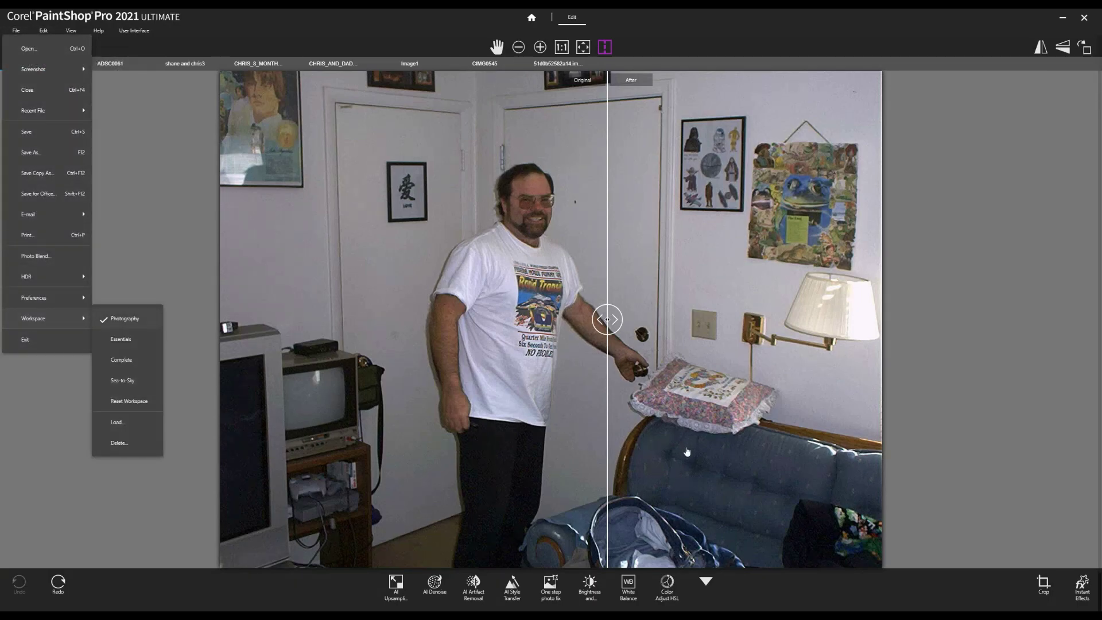
{"action": "key", "text": "Down"}
{"action": "left_click", "coordinate": [712, 350]}
{"action": "left_click_drag", "start_coordinate": [57, 460], "coordinate": [889, 498]}
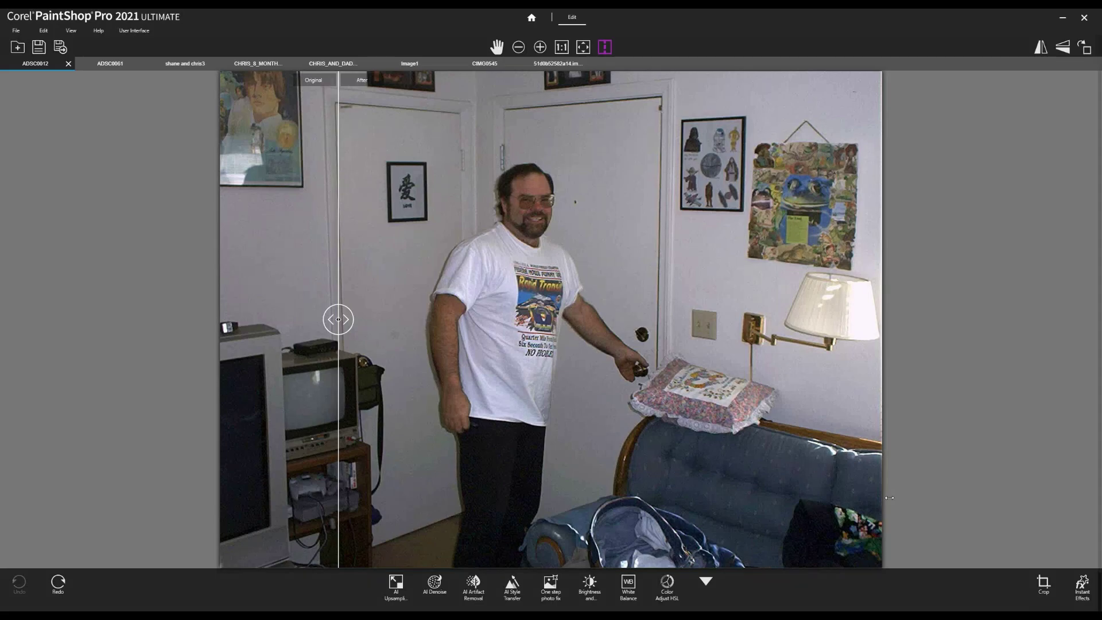
{"action": "left_click", "coordinate": [396, 582]}
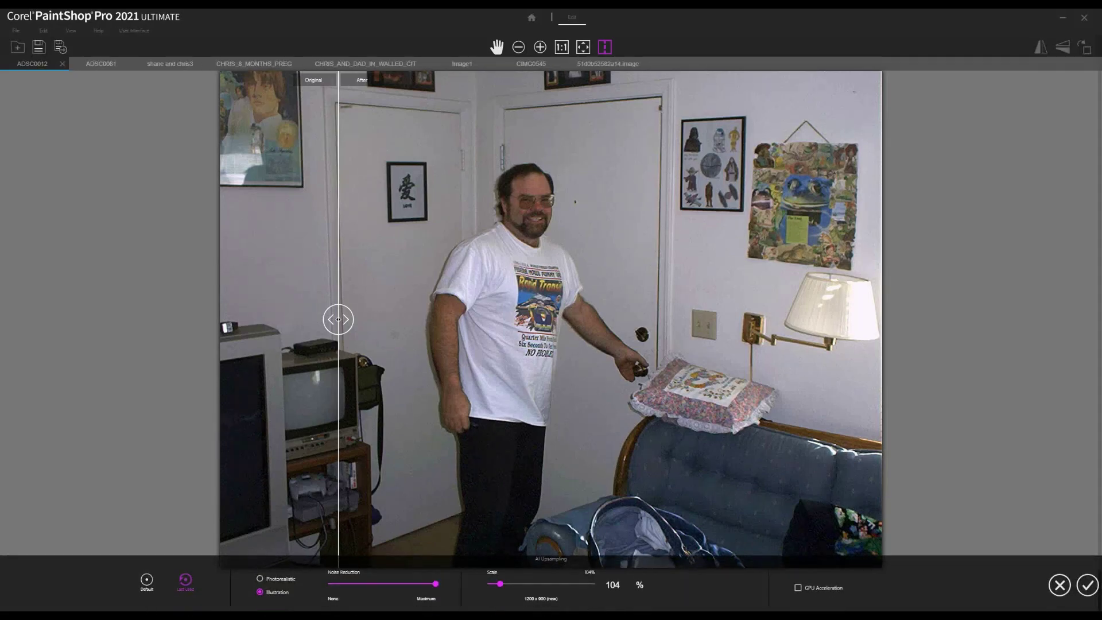
{"action": "key", "text": "shift+End"}
{"action": "type", "text": "00"}
{"action": "left_click", "coordinate": [1060, 585]}
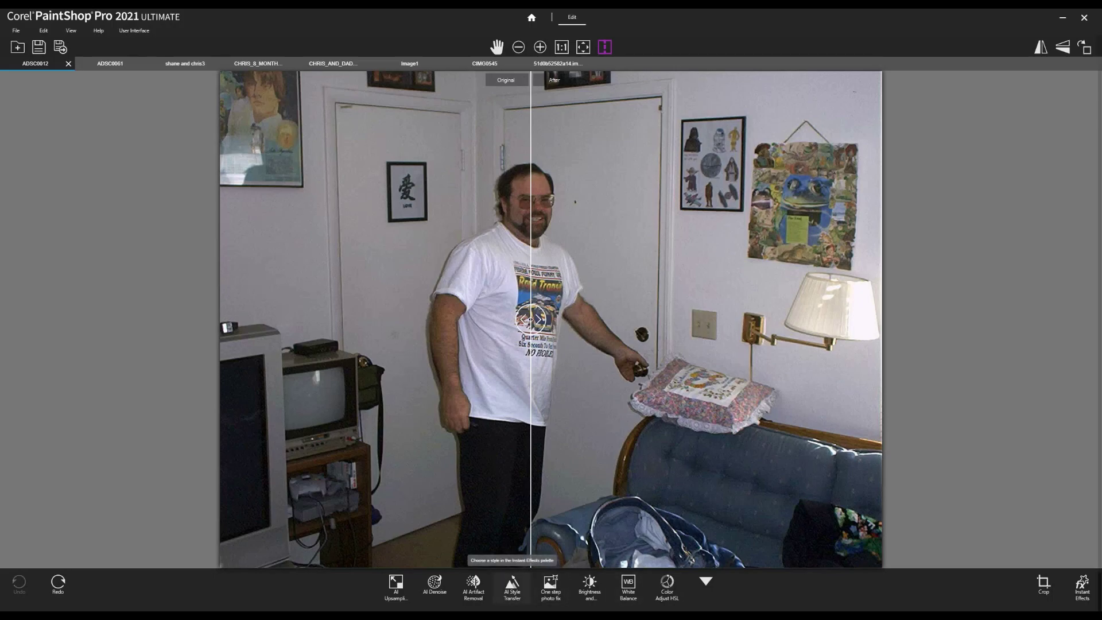
View the AI-Powered style effects, close the palette and undo the last edit on the ADSC0012 photo.
{"action": "left_click", "coordinate": [512, 585]}
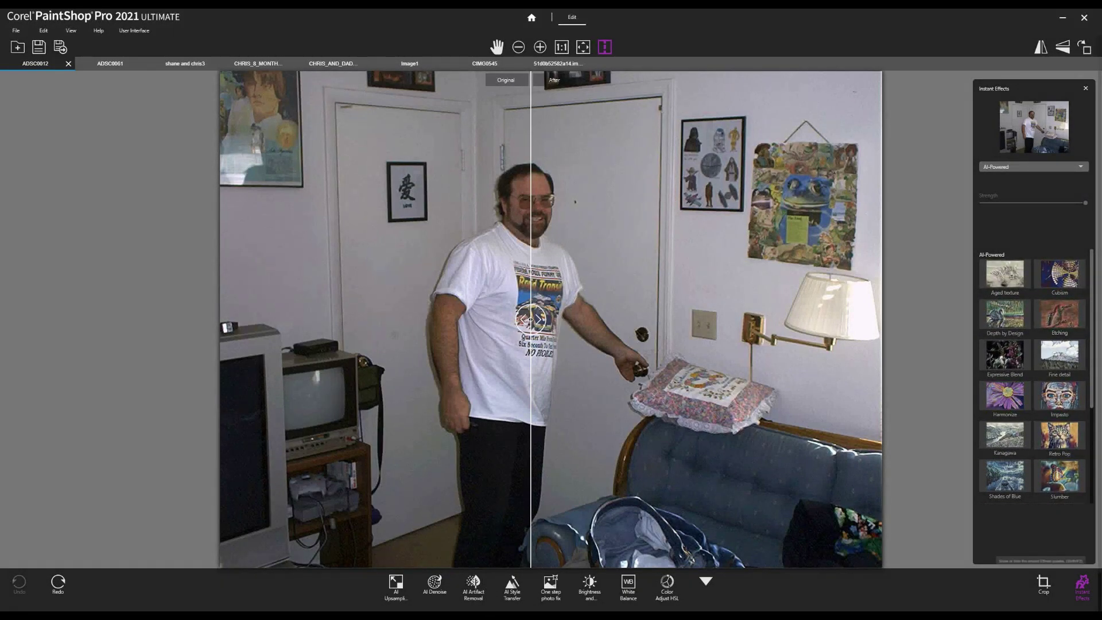
{"action": "left_click", "coordinate": [1082, 585]}
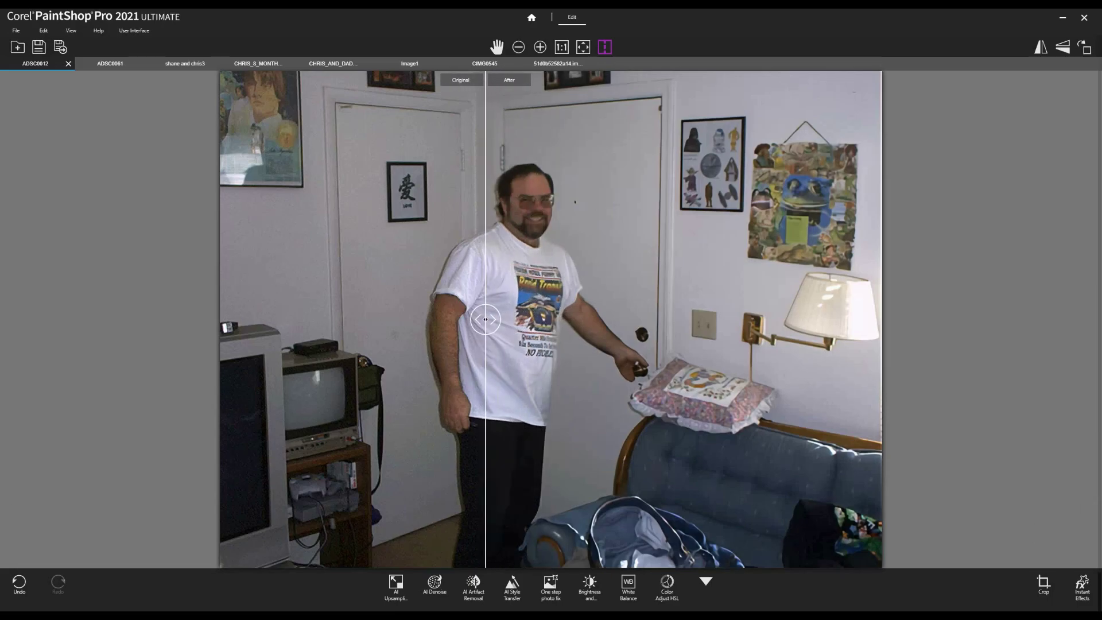
{"action": "left_click", "coordinate": [19, 582]}
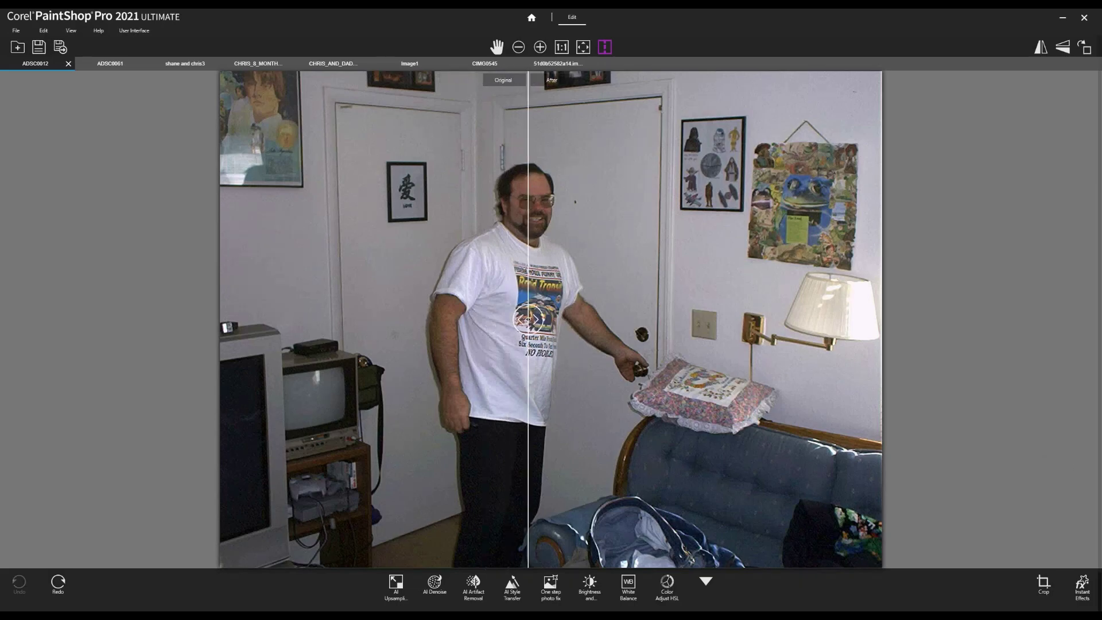
Enlarge the ADSC0012 photo with AI Upsampling at a 200% scale and check the system load in Task Manager.
{"action": "left_click", "coordinate": [396, 584]}
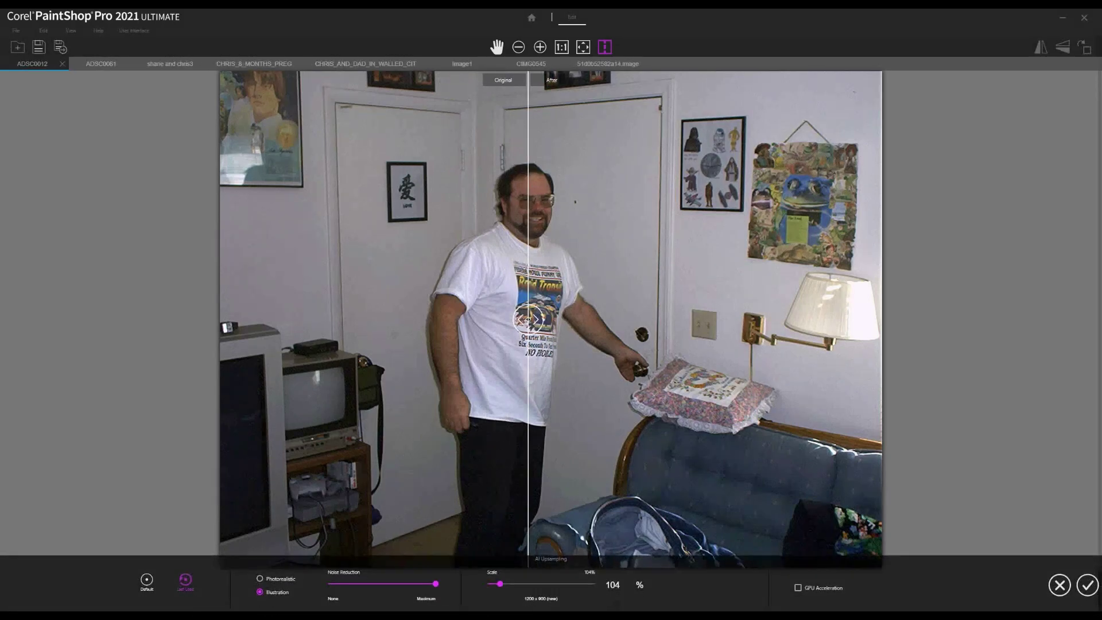
{"action": "type", "text": "101"}
{"action": "type", "text": "200"}
{"action": "left_click", "coordinate": [1087, 584]}
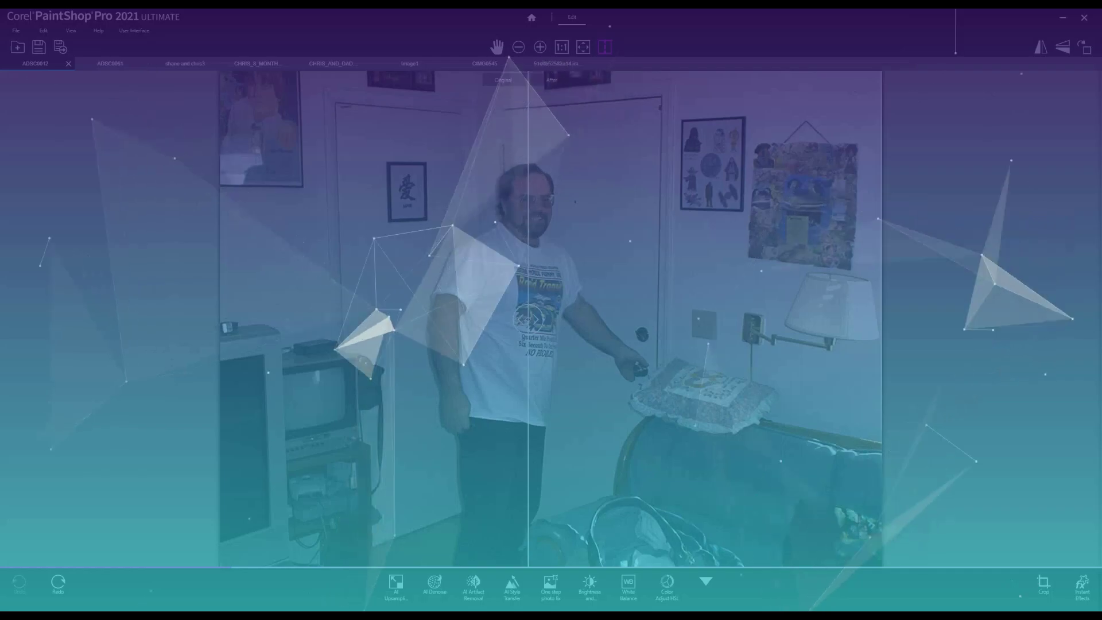
{"action": "key", "text": "ctrl+shift+Escape"}
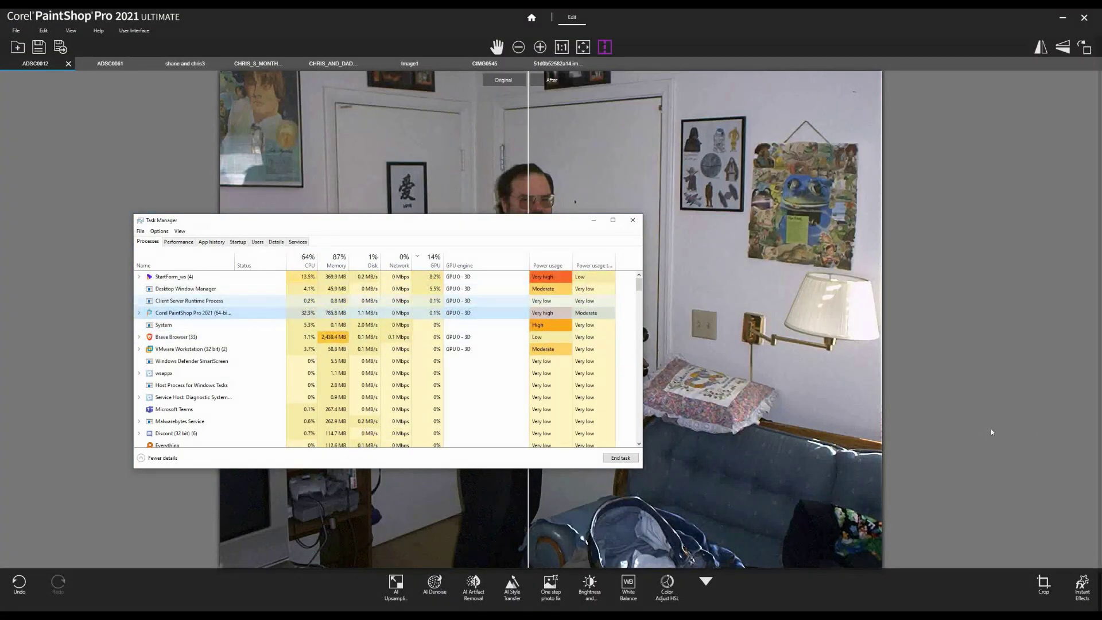
{"action": "left_click", "coordinate": [992, 481]}
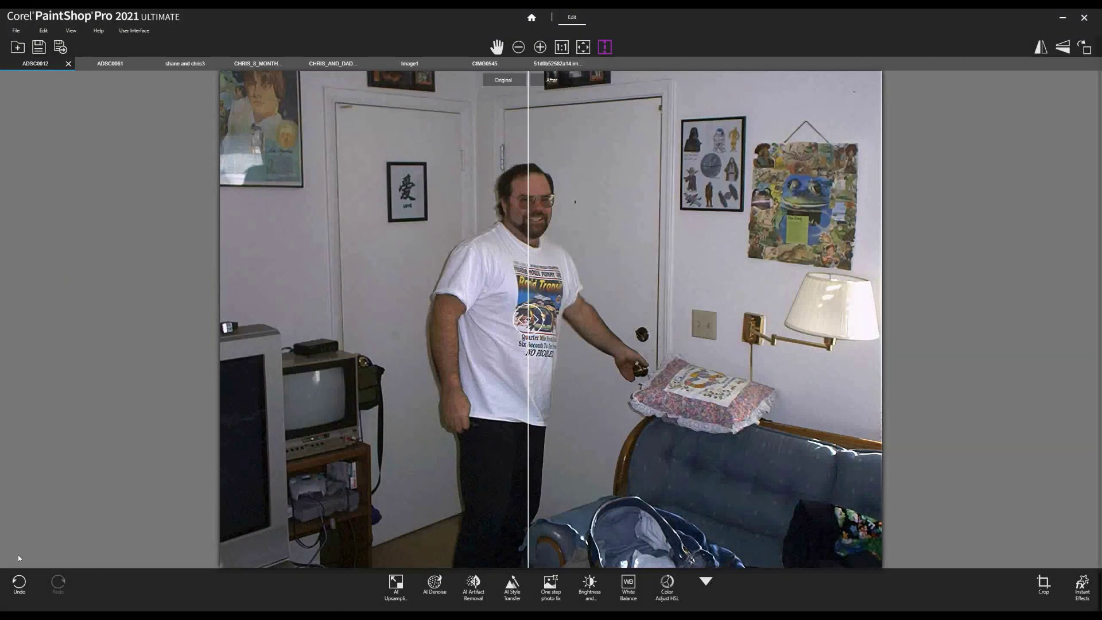
Compare the original and upsampled versions of the ADSC0012 photo by sweeping the before/after divider across it.
{"action": "left_click_drag", "start_coordinate": [1080, 458], "coordinate": [1007, 530]}
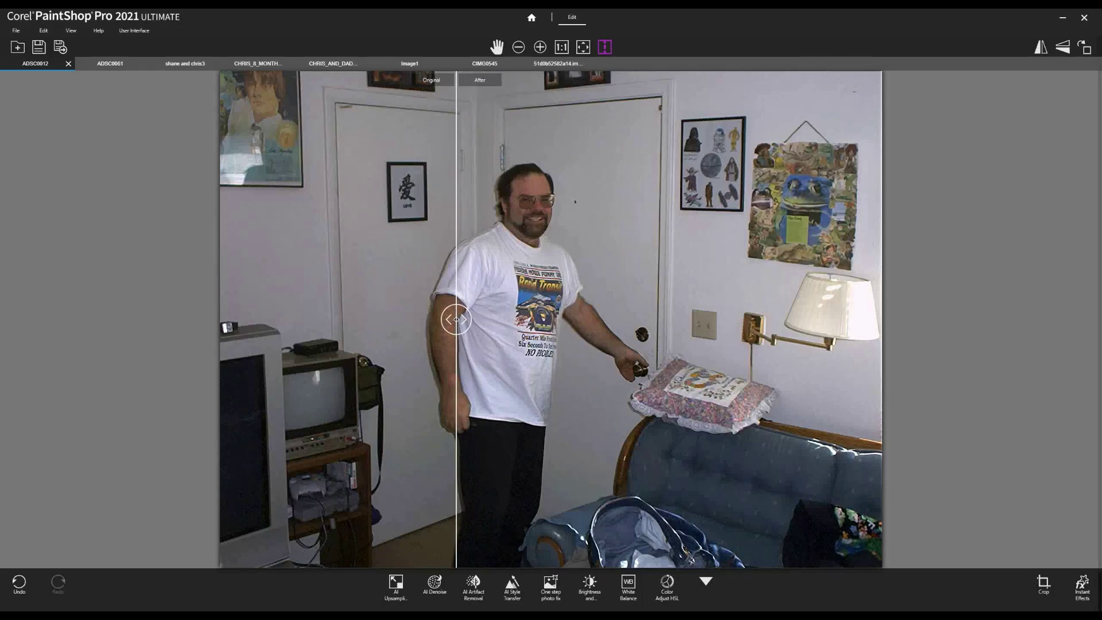
{"action": "left_click_drag", "start_coordinate": [1008, 460], "coordinate": [1078, 376]}
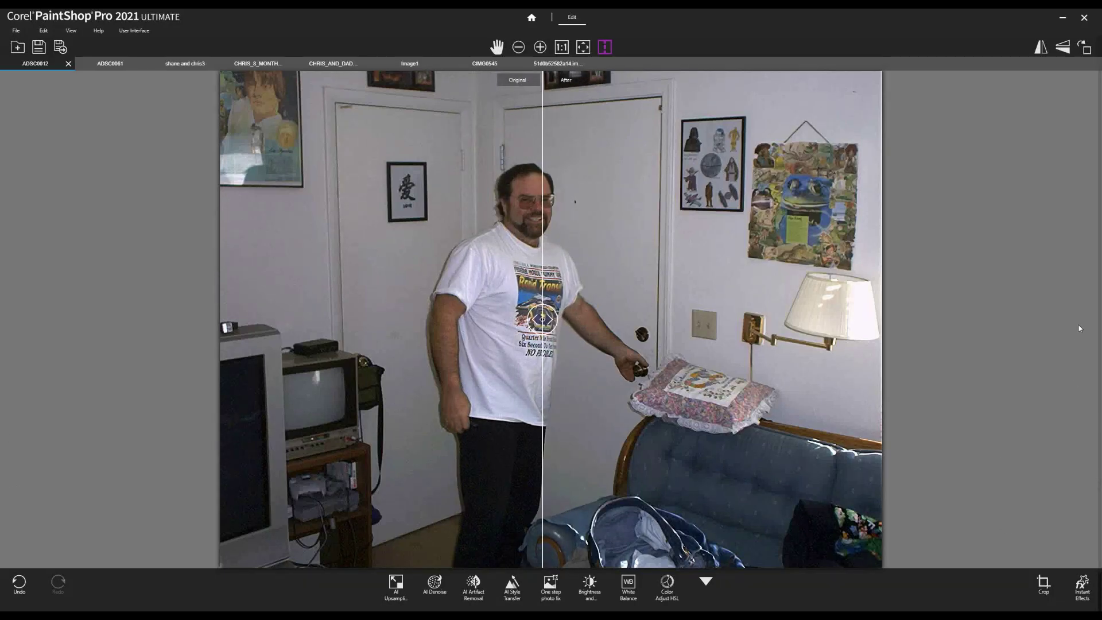
{"action": "left_click_drag", "start_coordinate": [1095, 460], "coordinate": [4, 459]}
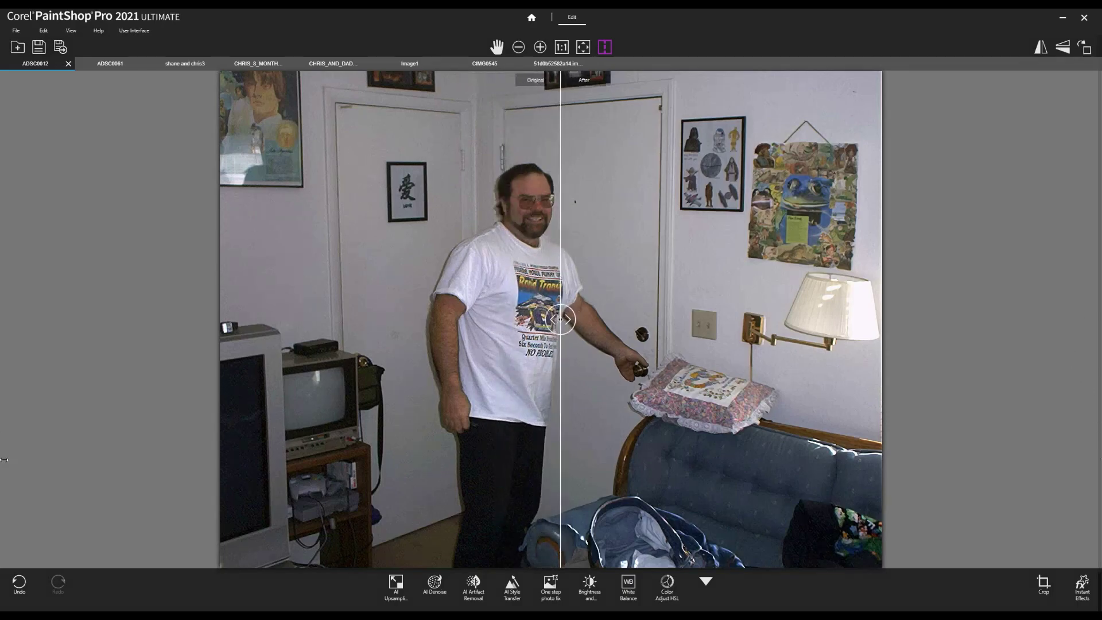
{"action": "left_click_drag", "start_coordinate": [1067, 465], "coordinate": [35, 496]}
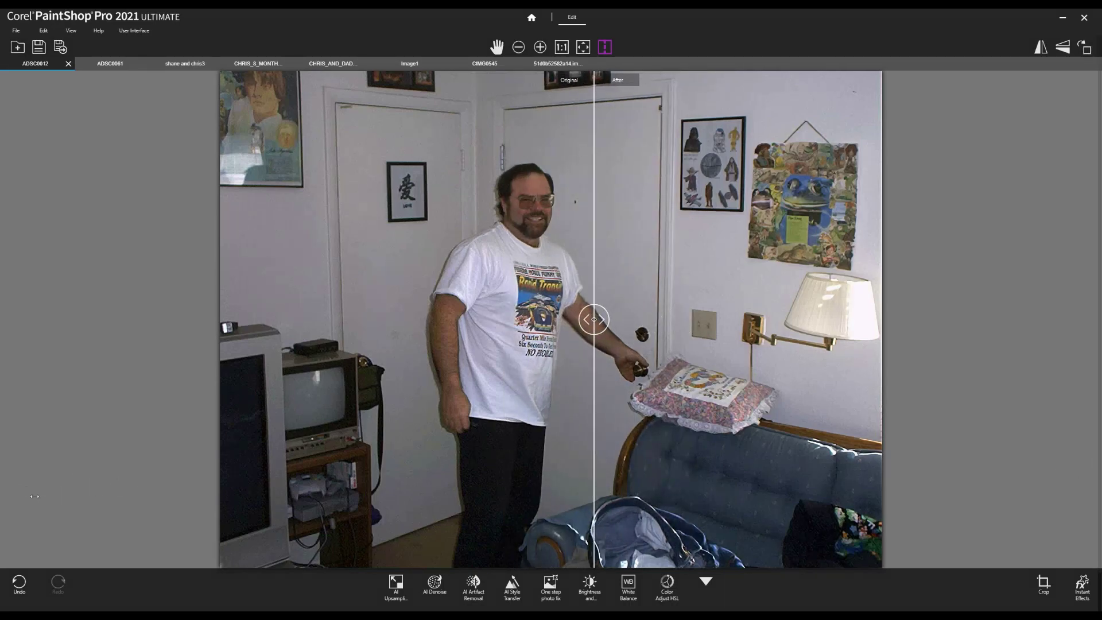
{"action": "left_click_drag", "start_coordinate": [910, 505], "coordinate": [866, 506]}
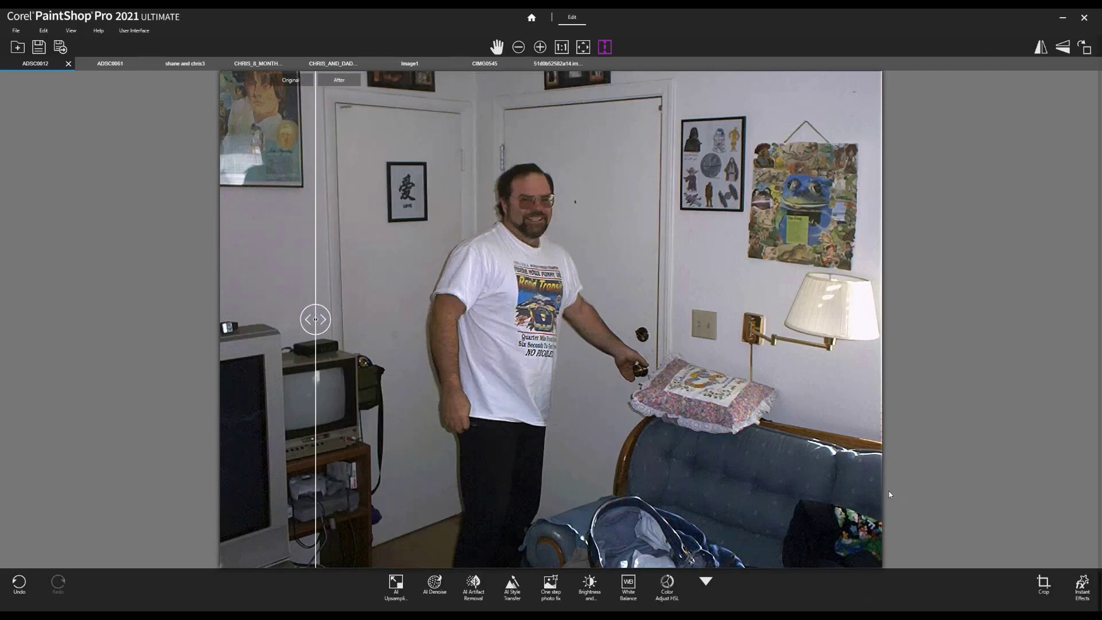
{"action": "left_click_drag", "start_coordinate": [863, 459], "coordinate": [991, 519]}
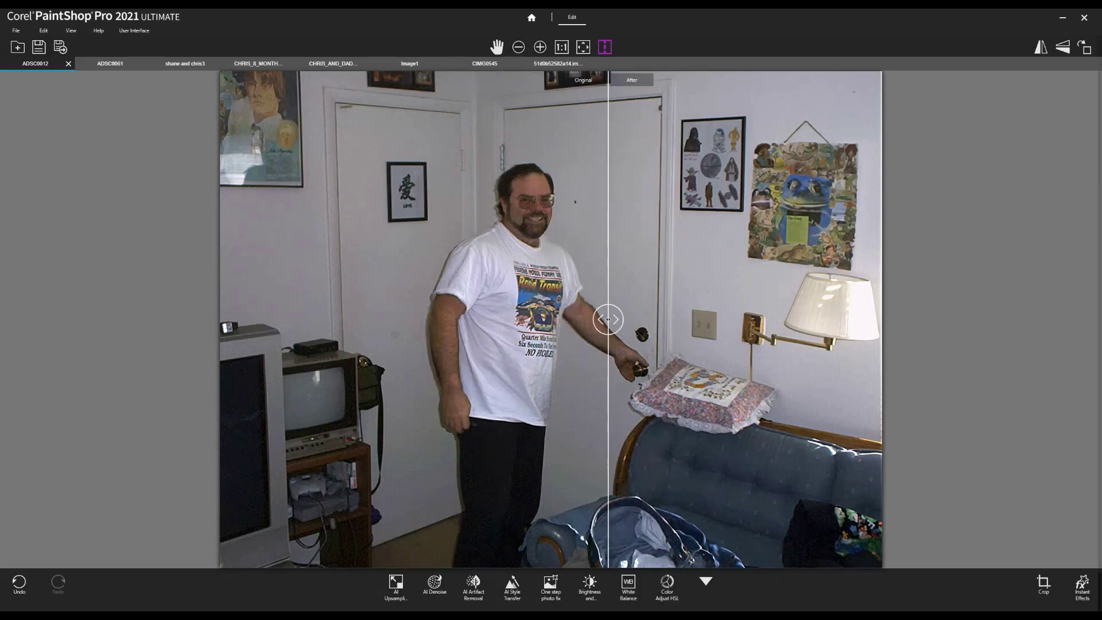
Process the ADSC0001 Halloween photo with AI Upsampling in Photorealistic mode at maximum noise reduction.
{"action": "key", "text": "ctrl+Tab"}
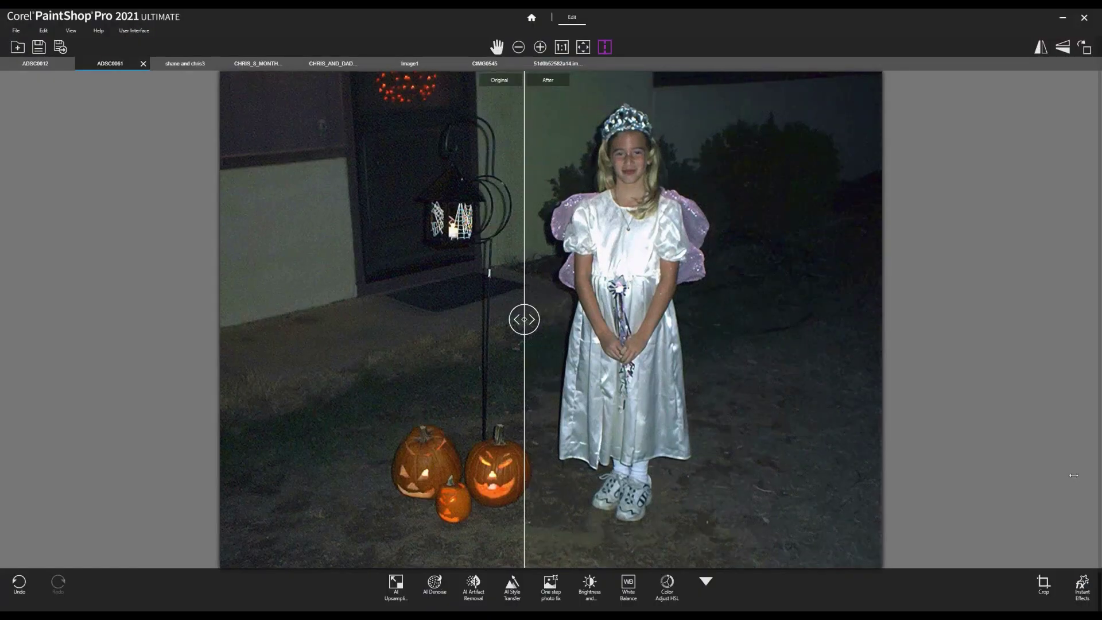
{"action": "left_click_drag", "start_coordinate": [524, 319], "coordinate": [480, 319]}
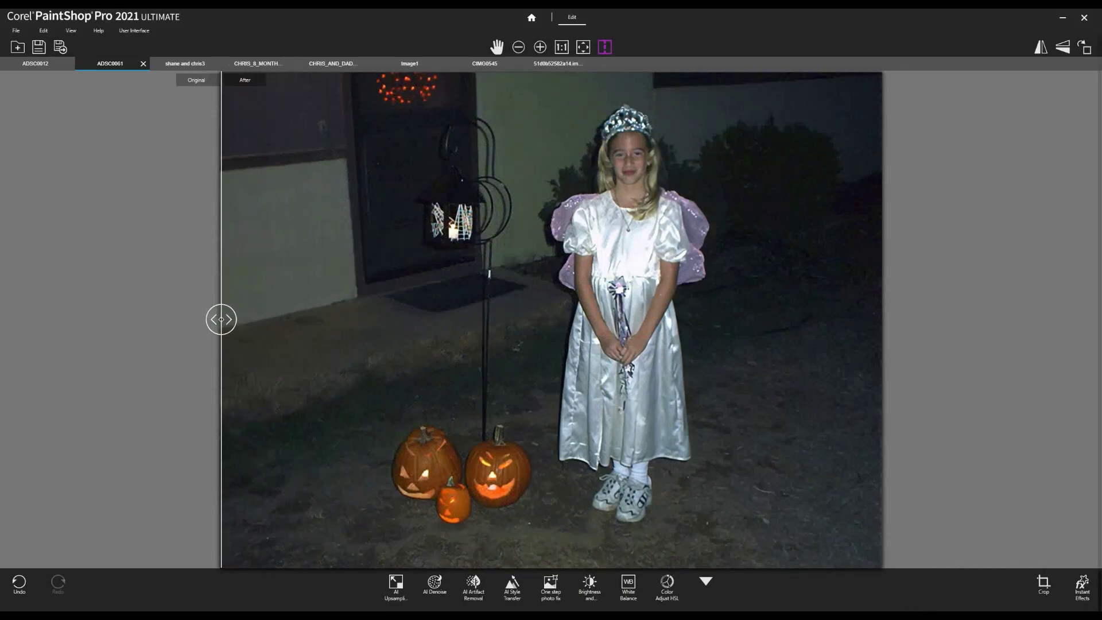
{"action": "left_click", "coordinate": [396, 585]}
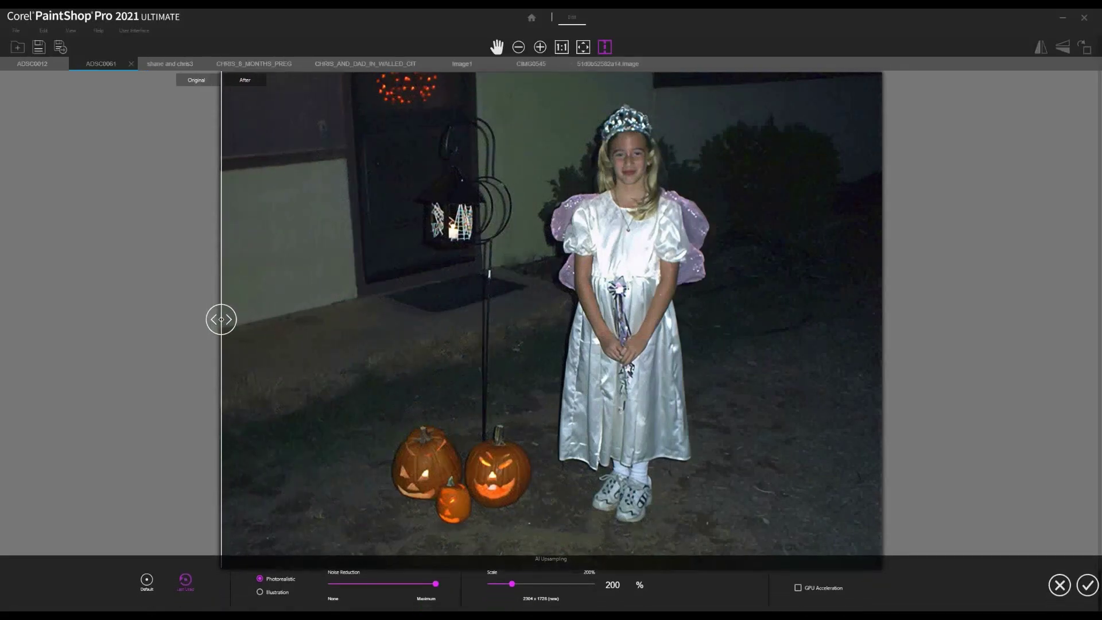
{"action": "type", "text": "10"}
{"action": "type", "text": "00"}
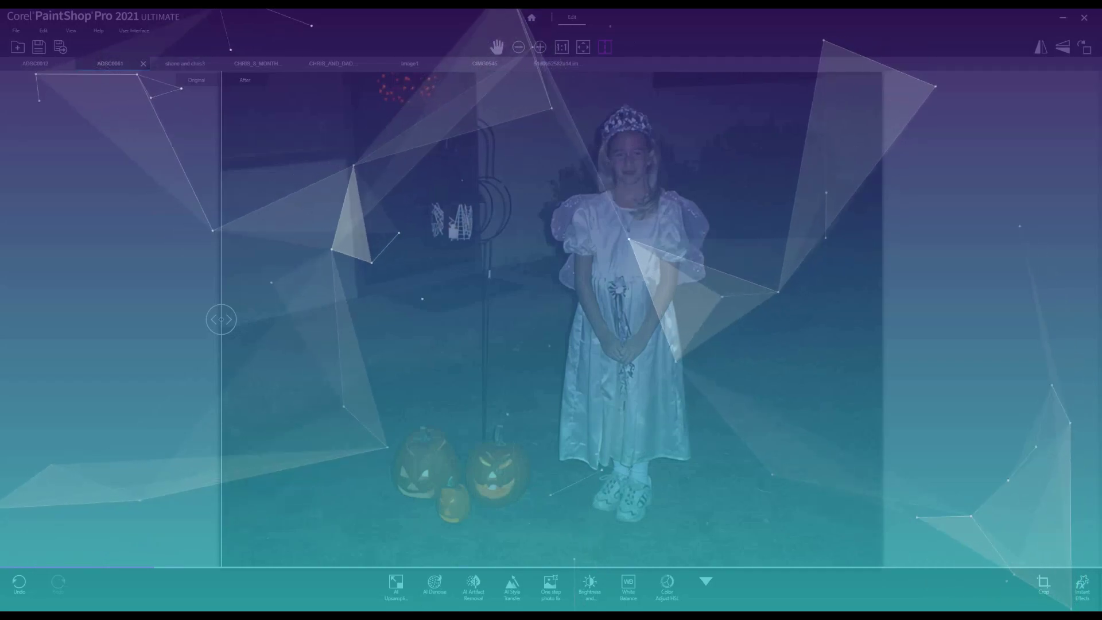
{"action": "key", "text": "ctrl+shift+Escape"}
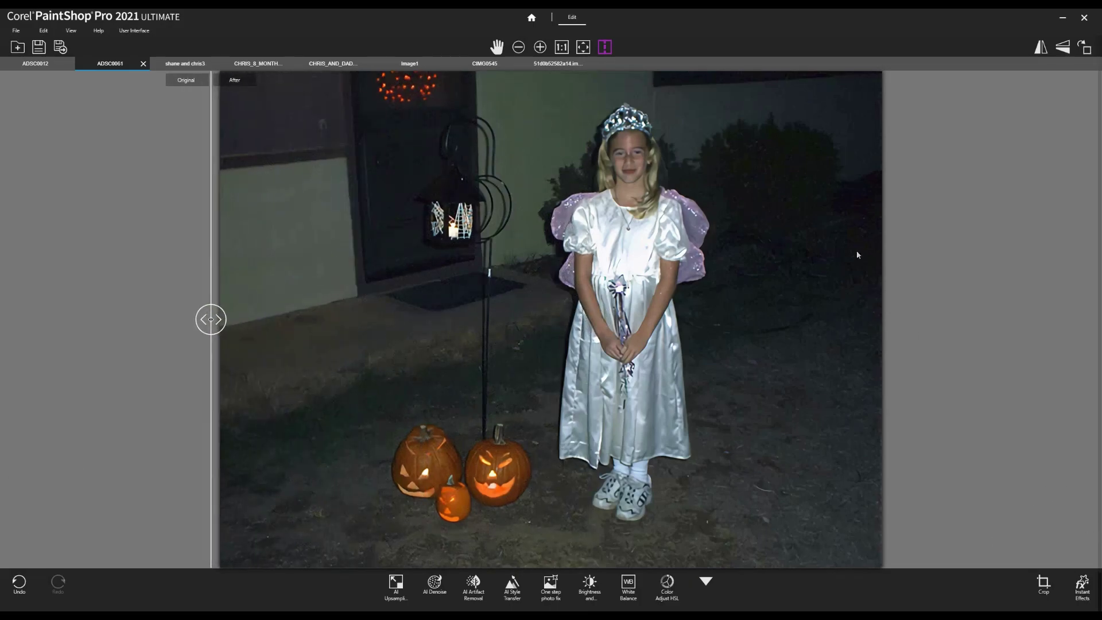
Switch to the balloon party photo, try AI Upsampling on it at 512% with maximum noise reduction, and undo the result.
{"action": "key", "text": "ctrl+Tab"}
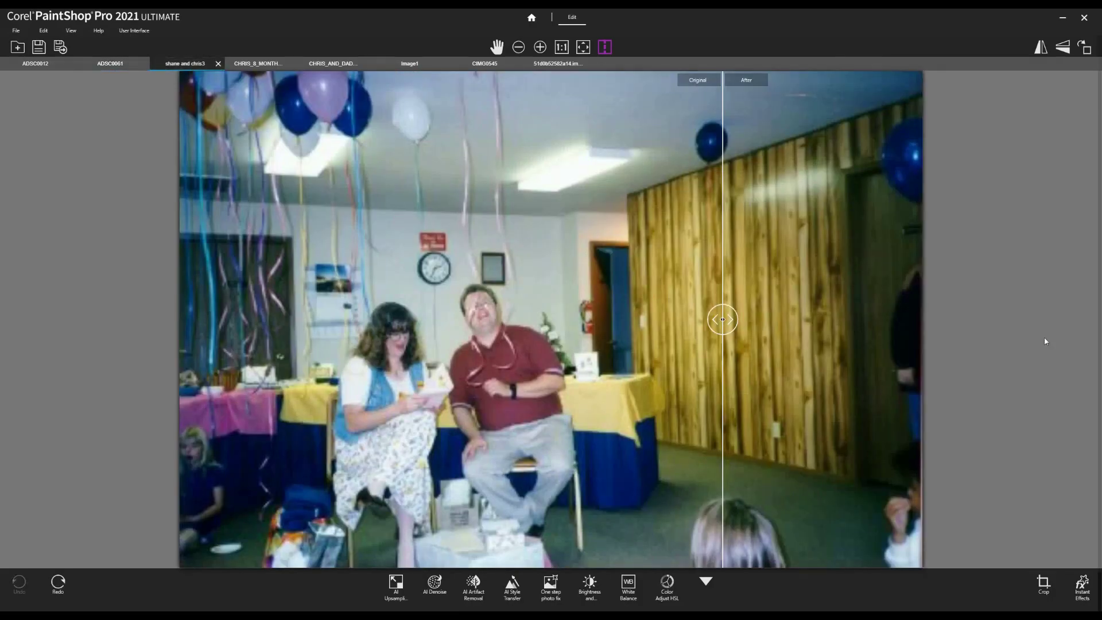
{"action": "left_click", "coordinate": [396, 585]}
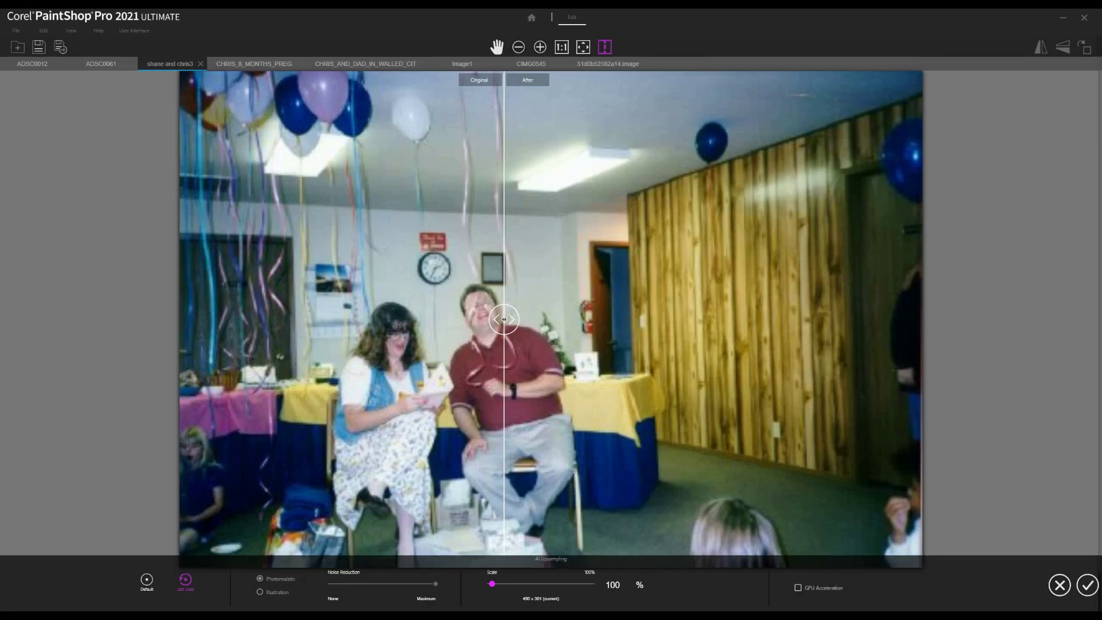
{"action": "left_click", "coordinate": [1059, 585]}
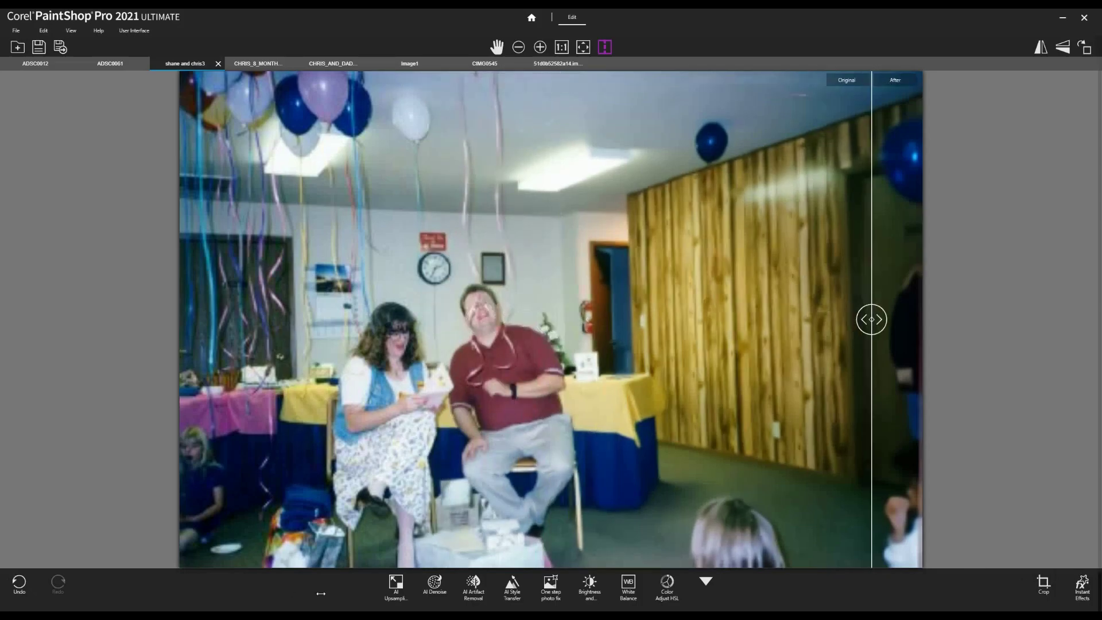
{"action": "left_click", "coordinate": [19, 583]}
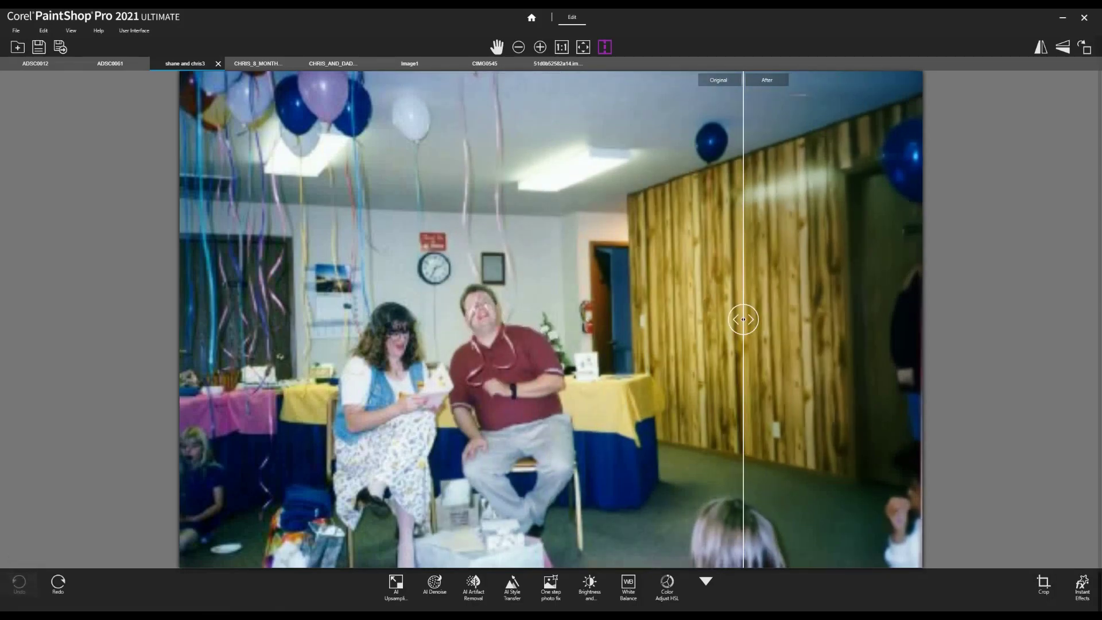
Try AI Upsampling on the party photo at a 300% scale in Photorealistic mode with maximum noise reduction.
{"action": "left_click", "coordinate": [396, 583]}
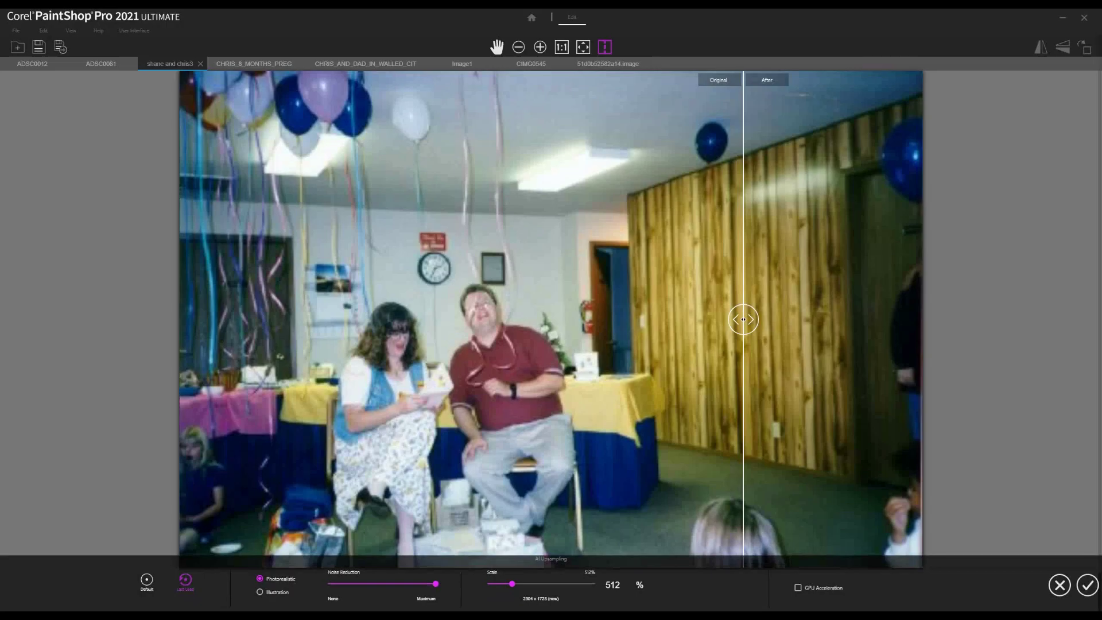
{"action": "type", "text": "300"}
{"action": "left_click", "coordinate": [1087, 585]}
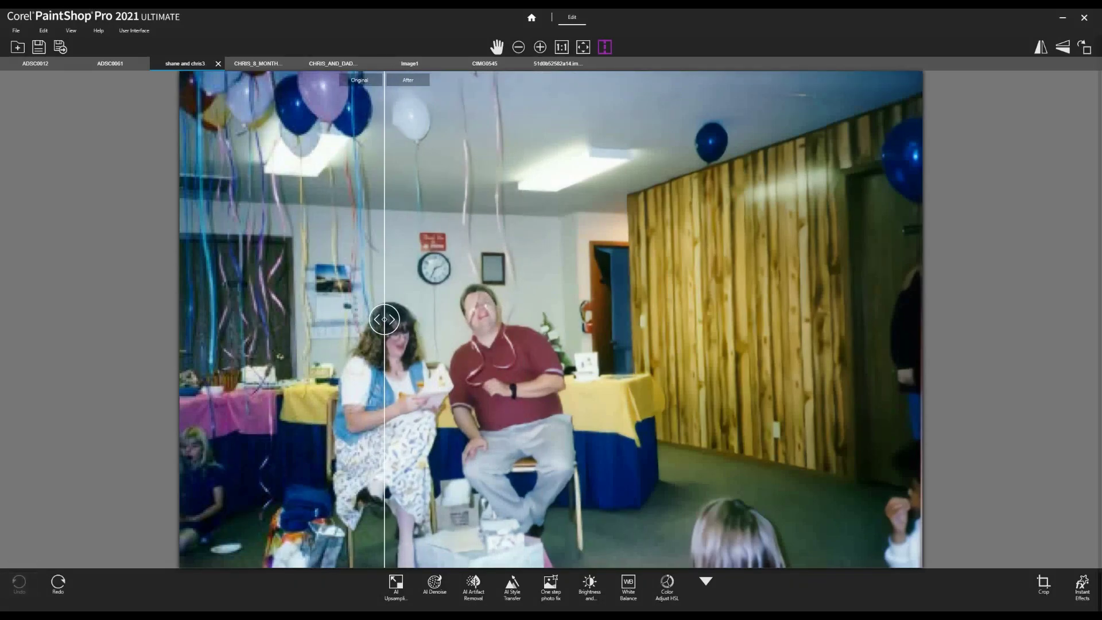
Try AI Upsampling on the party photo at 300% with no noise reduction, compare by undoing and redoing, and undo it.
{"action": "left_click", "coordinate": [396, 585]}
{"action": "left_click_drag", "start_coordinate": [436, 584], "coordinate": [328, 584]}
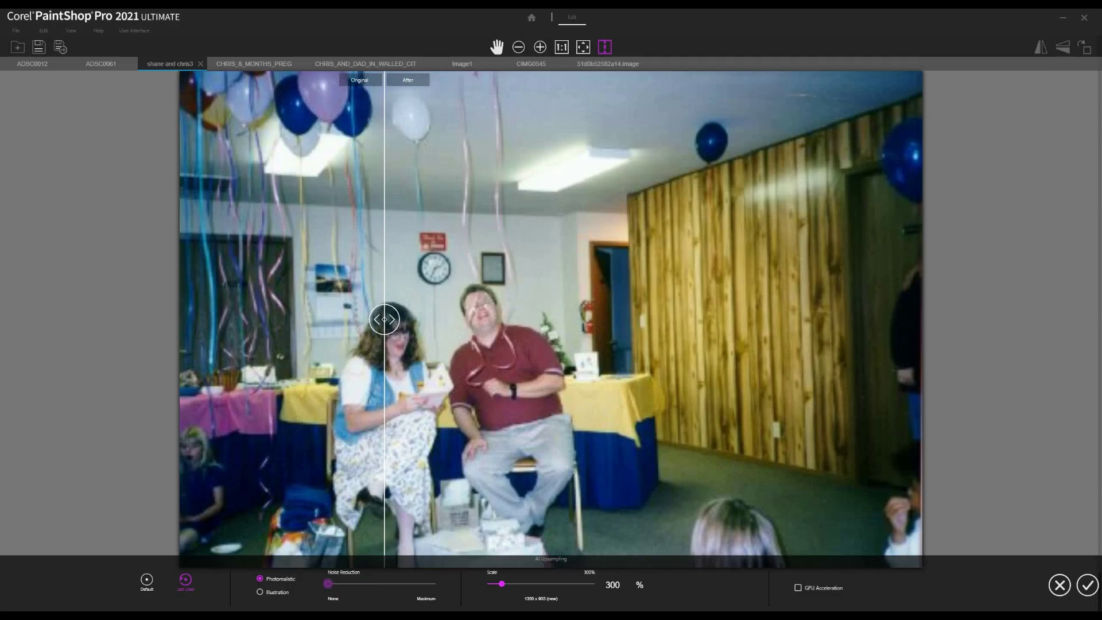
{"action": "left_click", "coordinate": [1087, 585]}
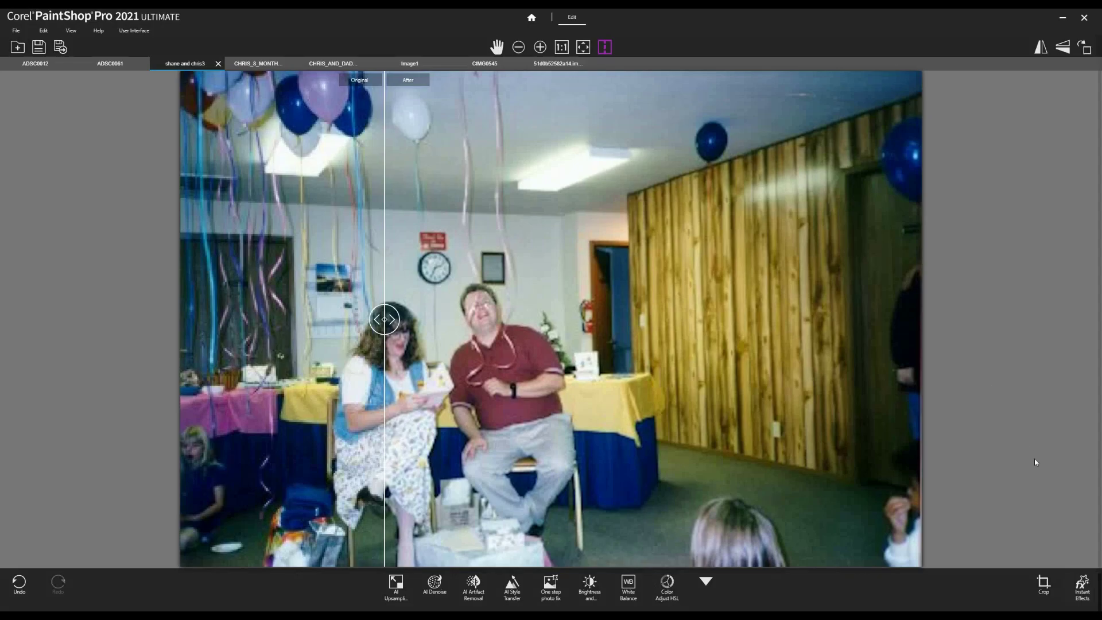
{"action": "left_click", "coordinate": [19, 582]}
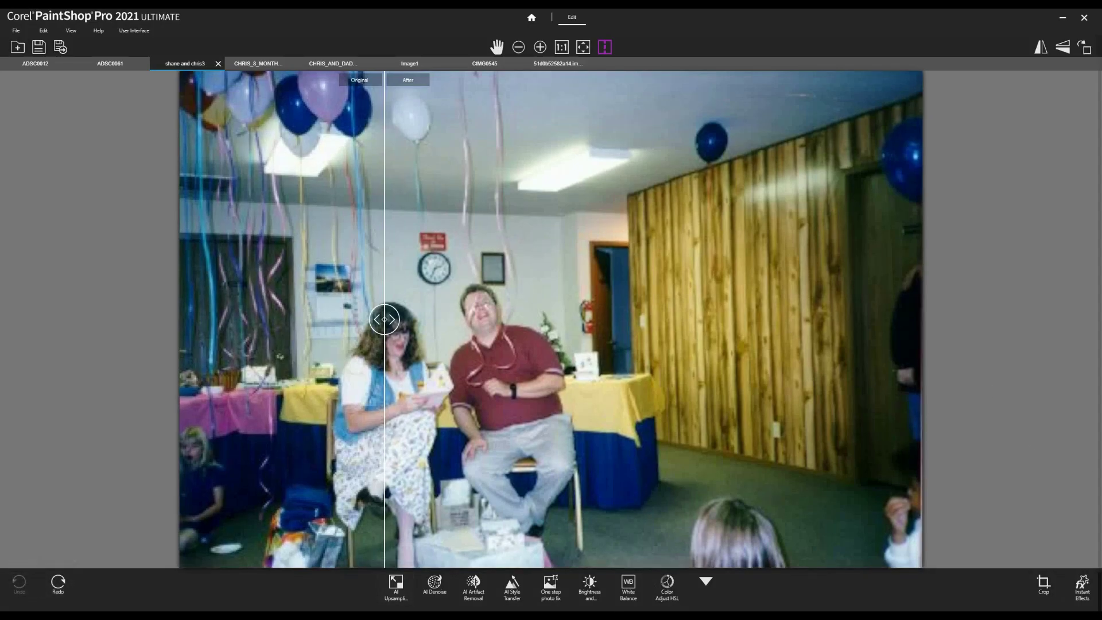
{"action": "left_click", "coordinate": [58, 584]}
{"action": "left_click", "coordinate": [20, 582]}
Upsample the party photo with default settings at a 300% scale with GPU acceleration enabled, and open Task Manager.
{"action": "left_click", "coordinate": [395, 584]}
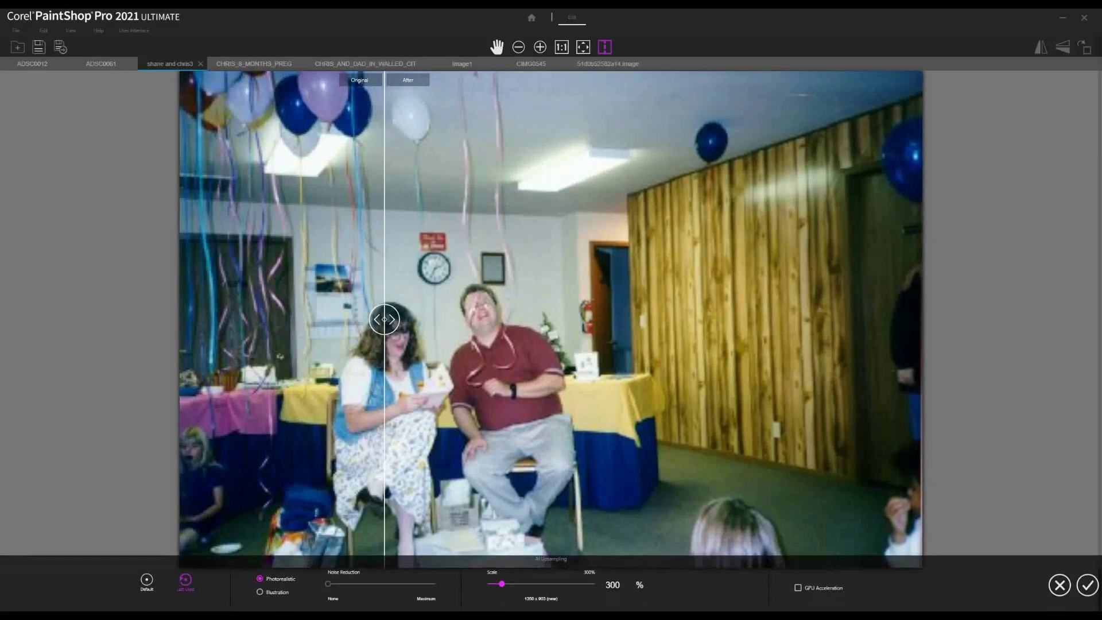
{"action": "left_click", "coordinate": [147, 581]}
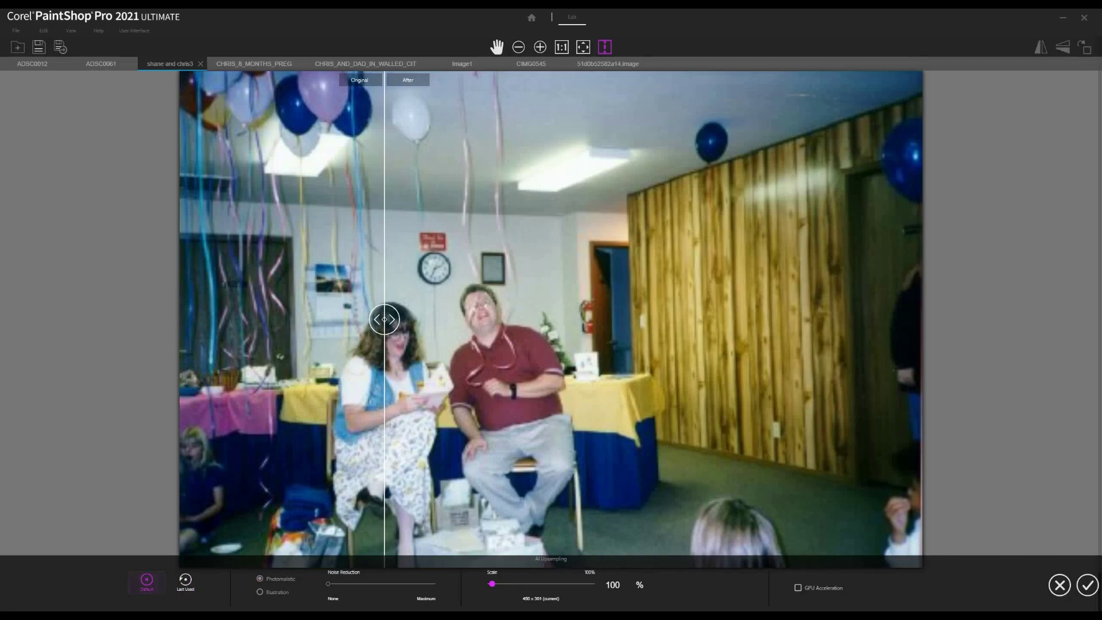
{"action": "double_click", "coordinate": [613, 585]}
{"action": "type", "text": "300"}
{"action": "left_click", "coordinate": [798, 588]}
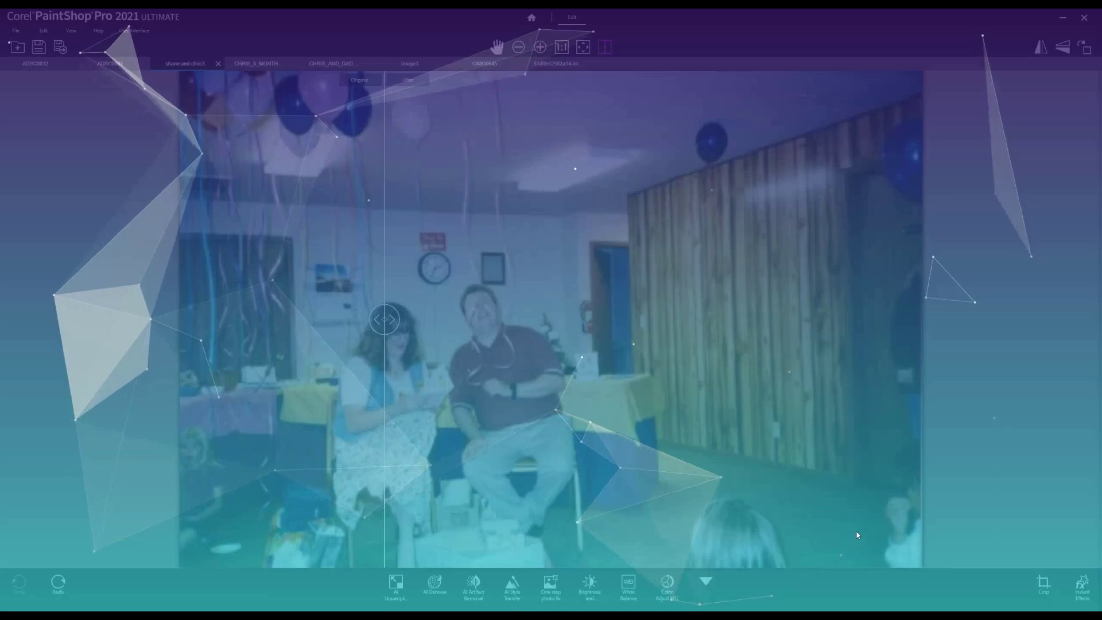
{"action": "key", "text": "ctrl+shift+Escape"}
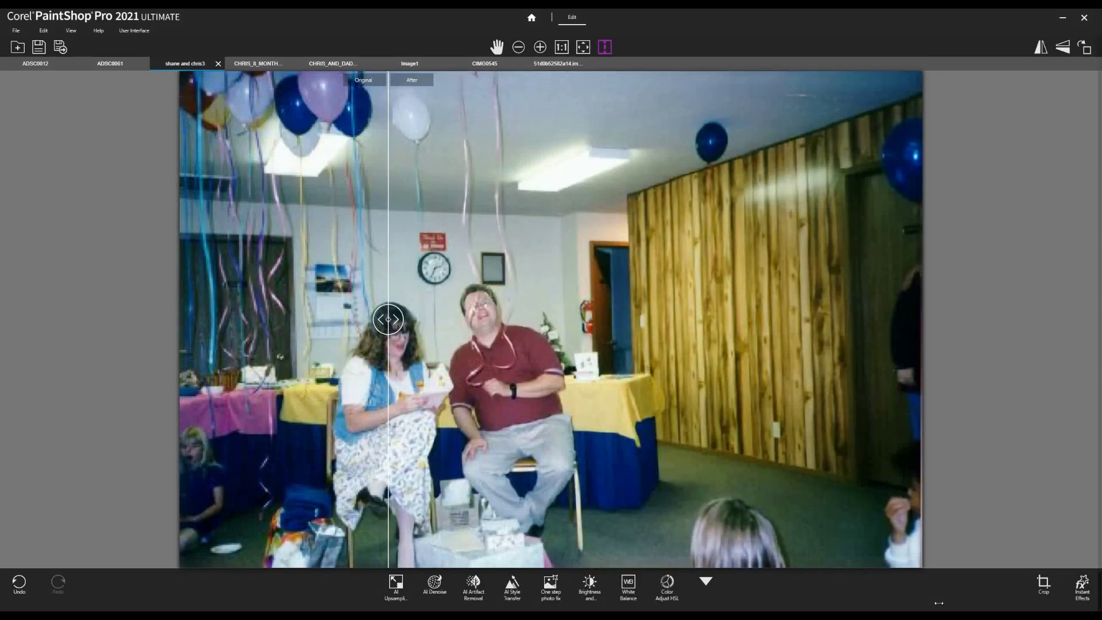
Compare the original and upsampled party photo by sweeping the before/after divider back and forth across it.
{"action": "left_click_drag", "start_coordinate": [939, 603], "coordinate": [751, 592]}
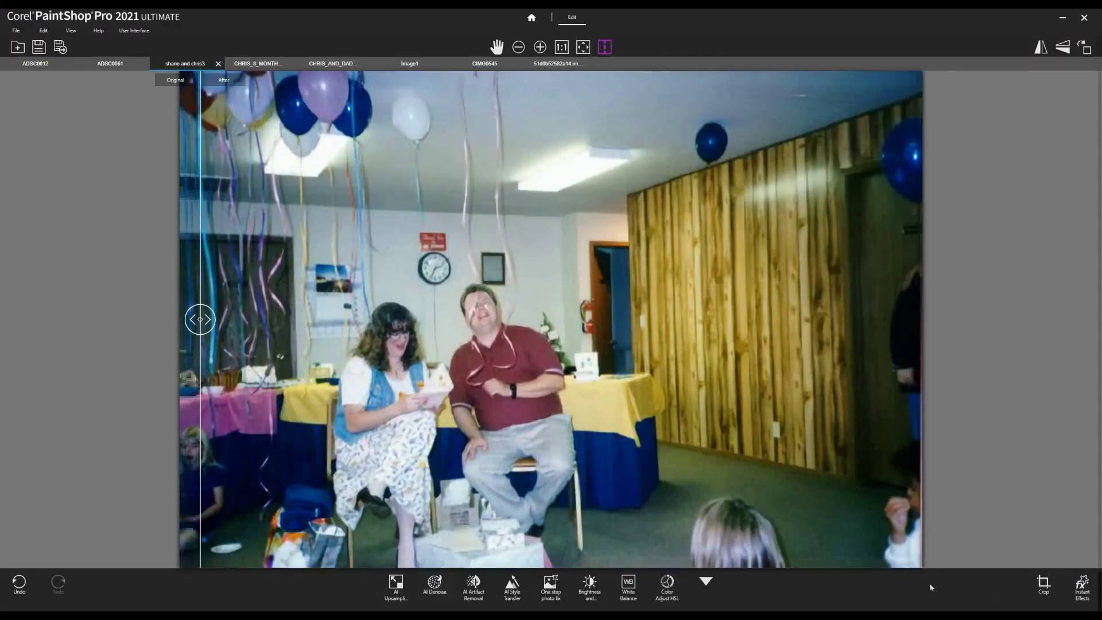
{"action": "left_click_drag", "start_coordinate": [200, 319], "coordinate": [261, 319]}
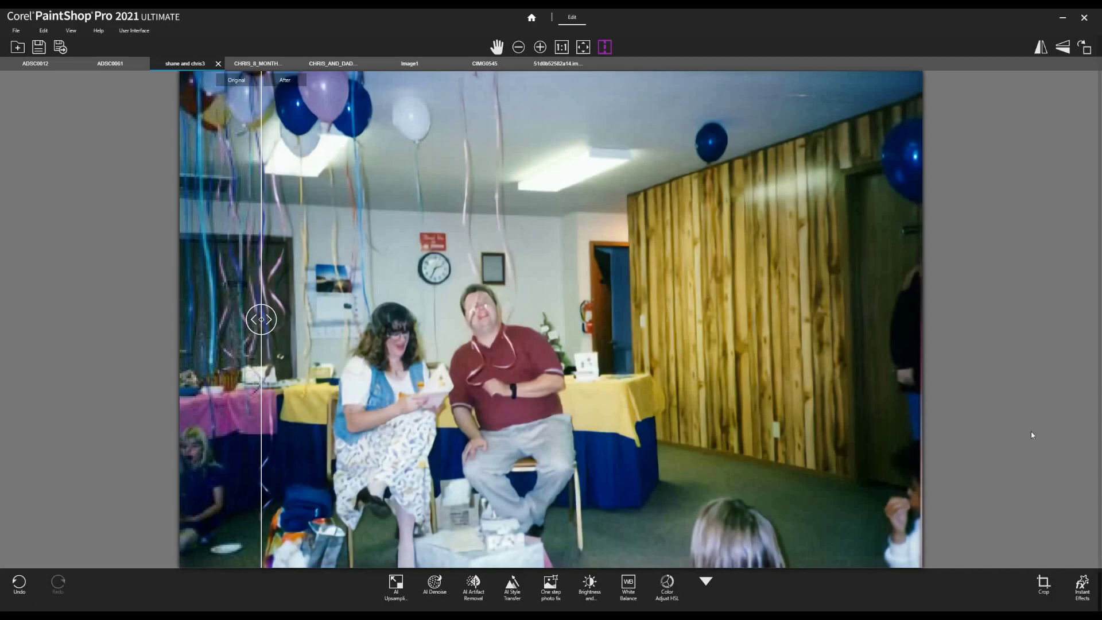
{"action": "mouse_move", "coordinate": [261, 319]}
{"action": "left_mouse_down"}
{"action": "mouse_move", "coordinate": [155, 319]}
{"action": "mouse_move", "coordinate": [709, 319]}
{"action": "mouse_move", "coordinate": [159, 319]}
{"action": "left_mouse_up"}
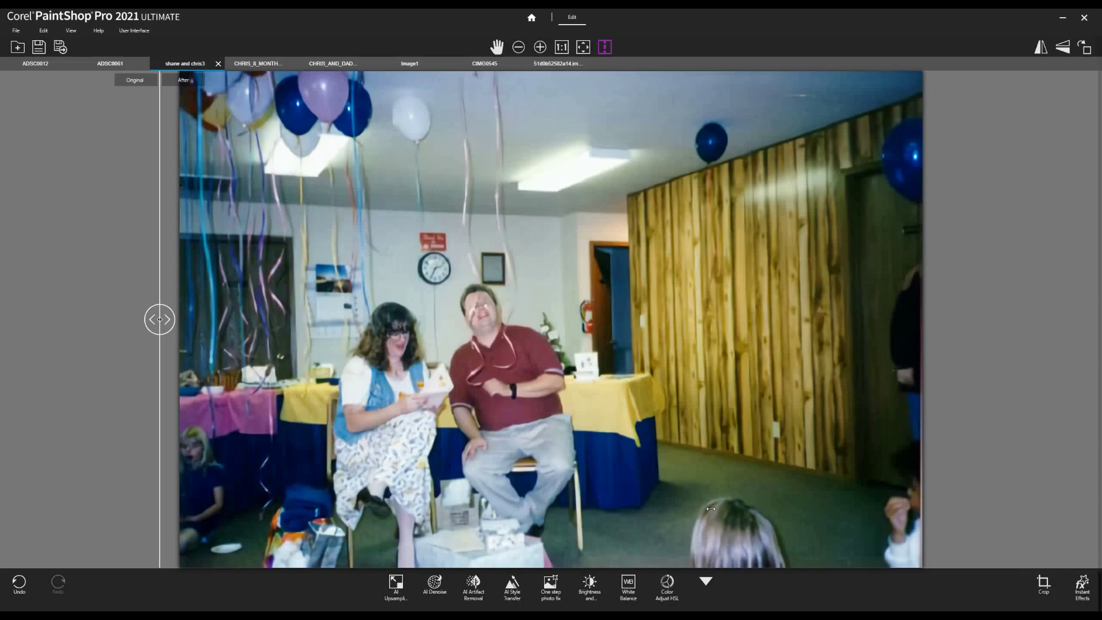
{"action": "left_click_drag", "start_coordinate": [159, 319], "coordinate": [232, 319]}
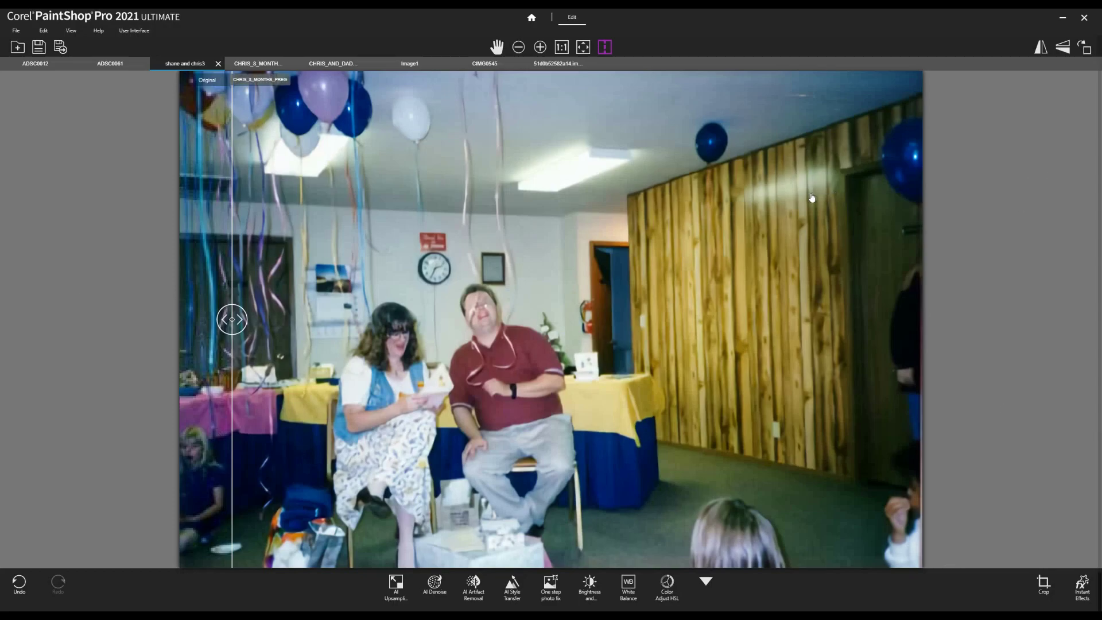
Switch to the kitchen photo, undo its last edit and upsample it to 300% in Photorealistic mode without noise reduction, using GPU acceleration.
{"action": "key", "text": "ctrl+Tab"}
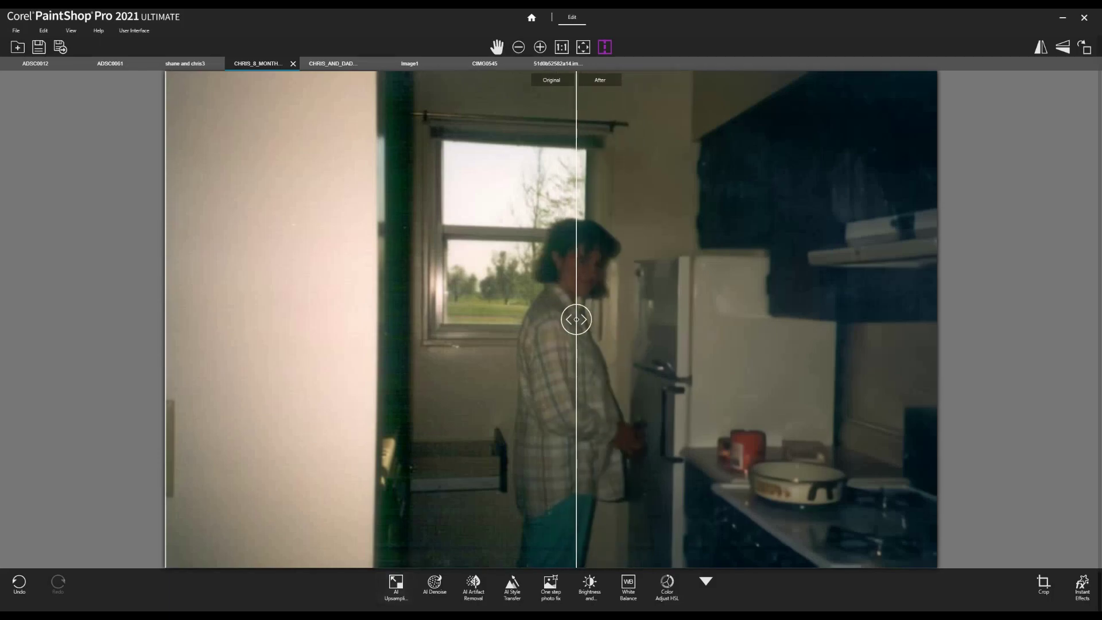
{"action": "left_click", "coordinate": [19, 584]}
{"action": "left_click", "coordinate": [395, 585]}
{"action": "type", "text": "100"}
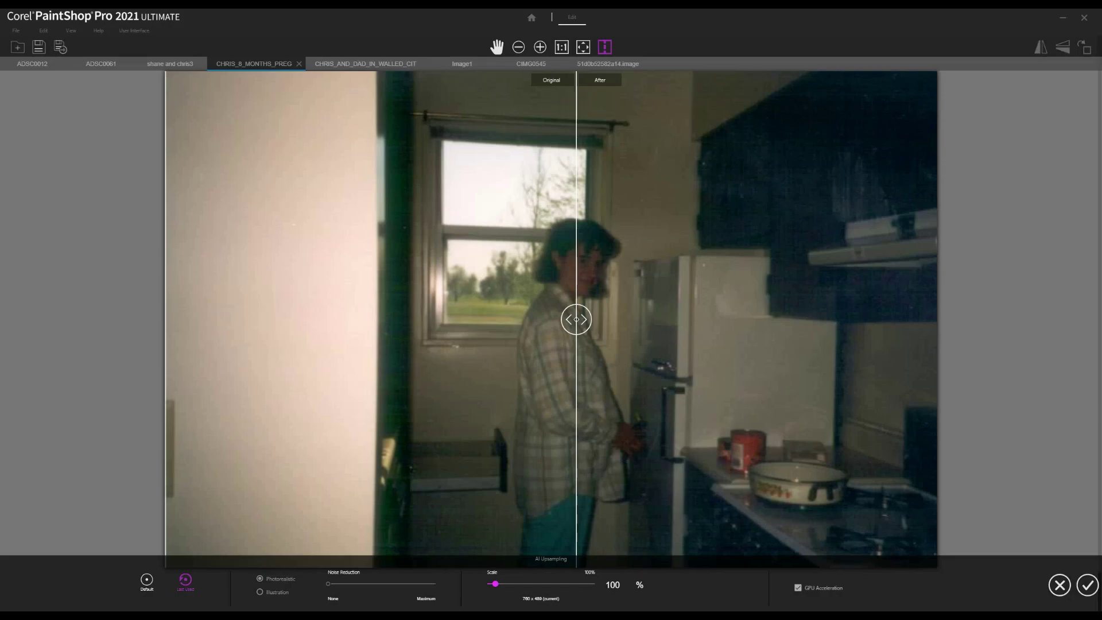
{"action": "key", "text": "ctrl+a"}
{"action": "type", "text": "300"}
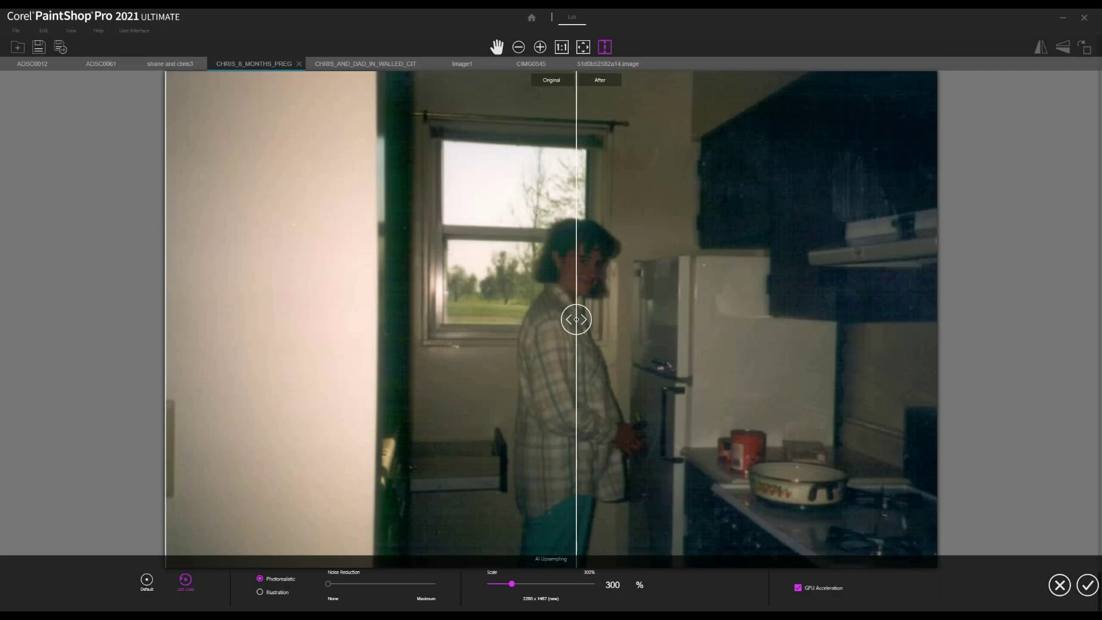
{"action": "left_click", "coordinate": [1087, 585]}
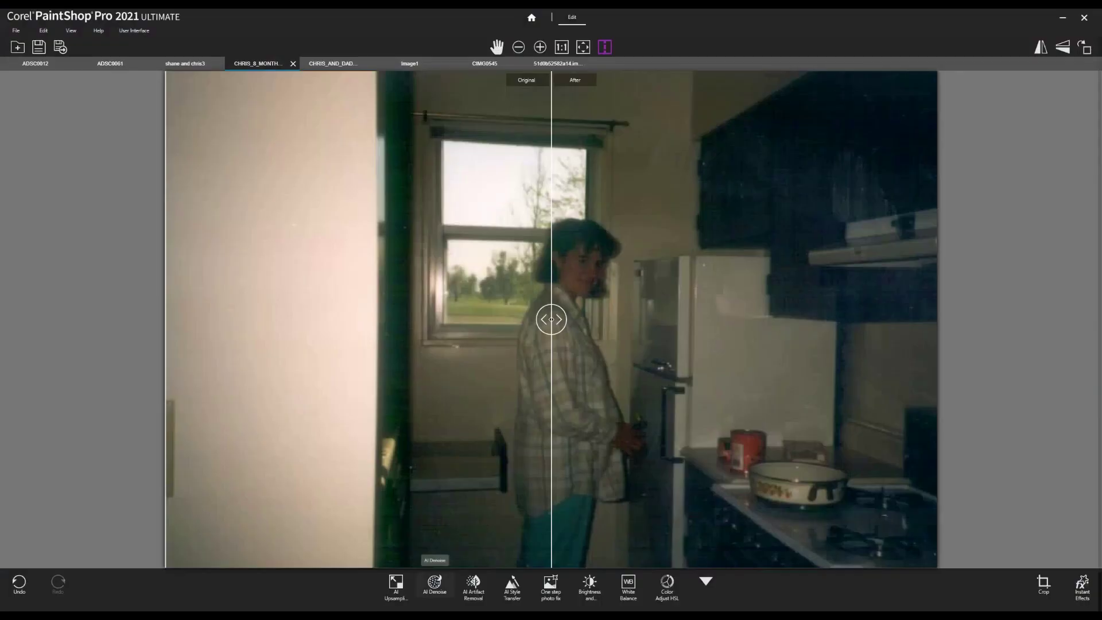
Compare the kitchen photo before and after processing with the divider and undo its latest edits.
{"action": "left_click_drag", "start_coordinate": [551, 319], "coordinate": [371, 319]}
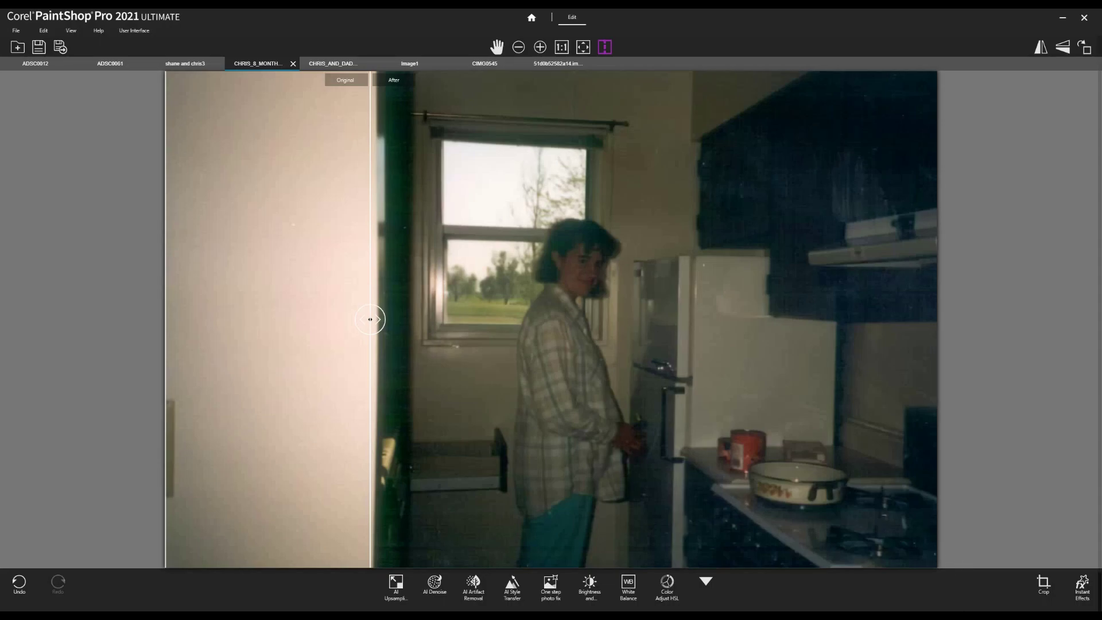
{"action": "left_click", "coordinate": [19, 583]}
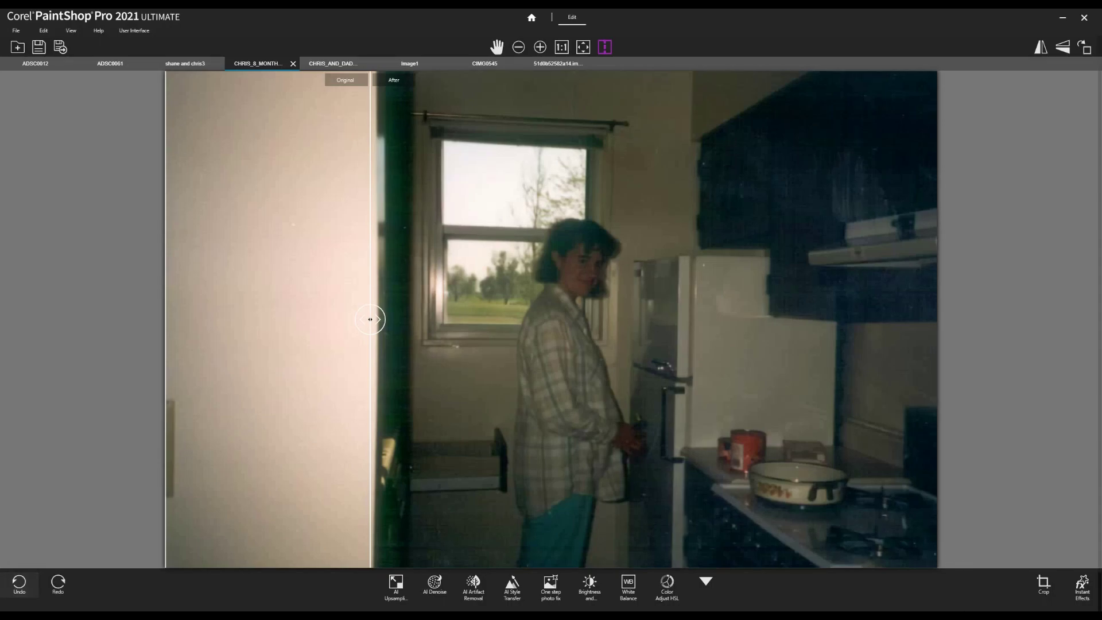
{"action": "left_click_drag", "start_coordinate": [370, 320], "coordinate": [559, 319]}
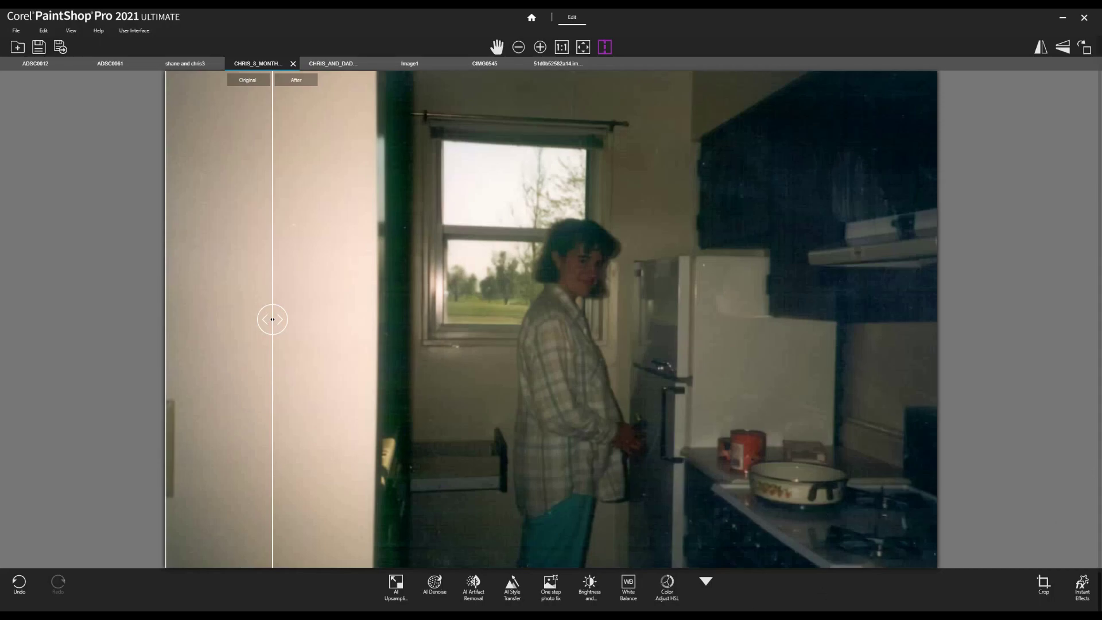
{"action": "left_click", "coordinate": [19, 583]}
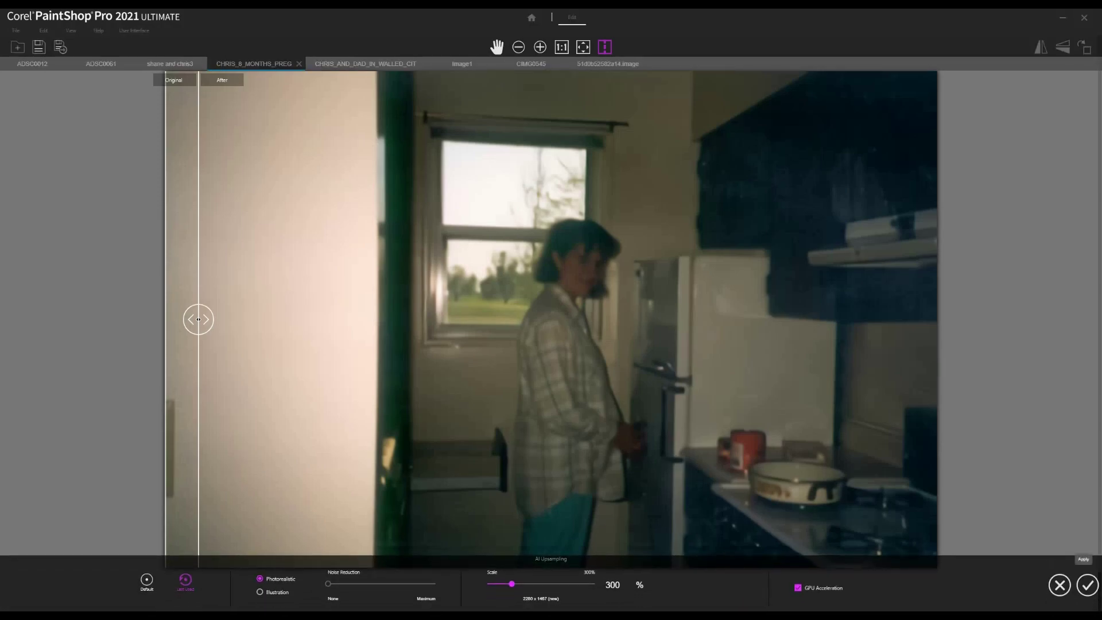
Process the kitchen photo again with AI Upsampling at default settings, a 300% scale and GPU acceleration enabled.
{"action": "left_click", "coordinate": [1087, 585]}
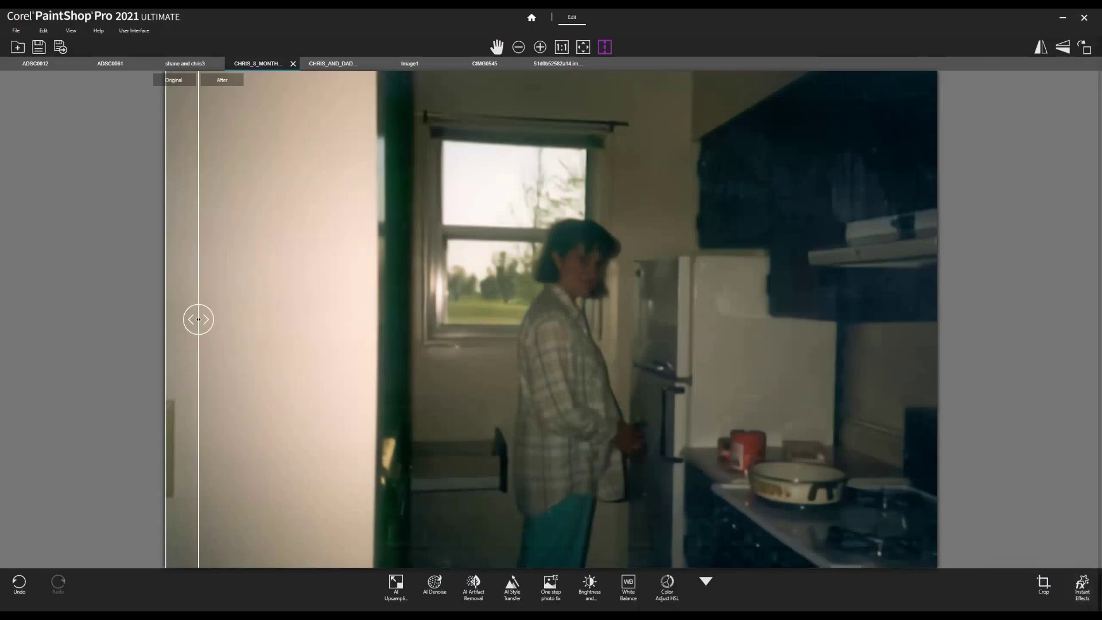
{"action": "left_click", "coordinate": [396, 583]}
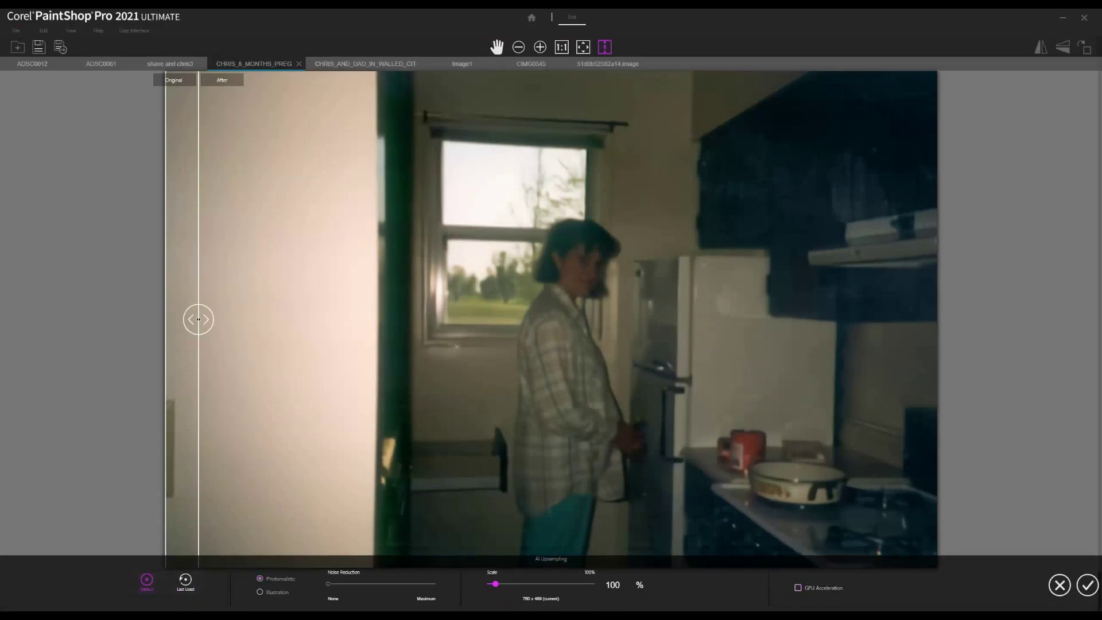
{"action": "double_click", "coordinate": [612, 584]}
{"action": "type", "text": "300"}
{"action": "left_click", "coordinate": [798, 587]}
{"action": "left_click", "coordinate": [1087, 585]}
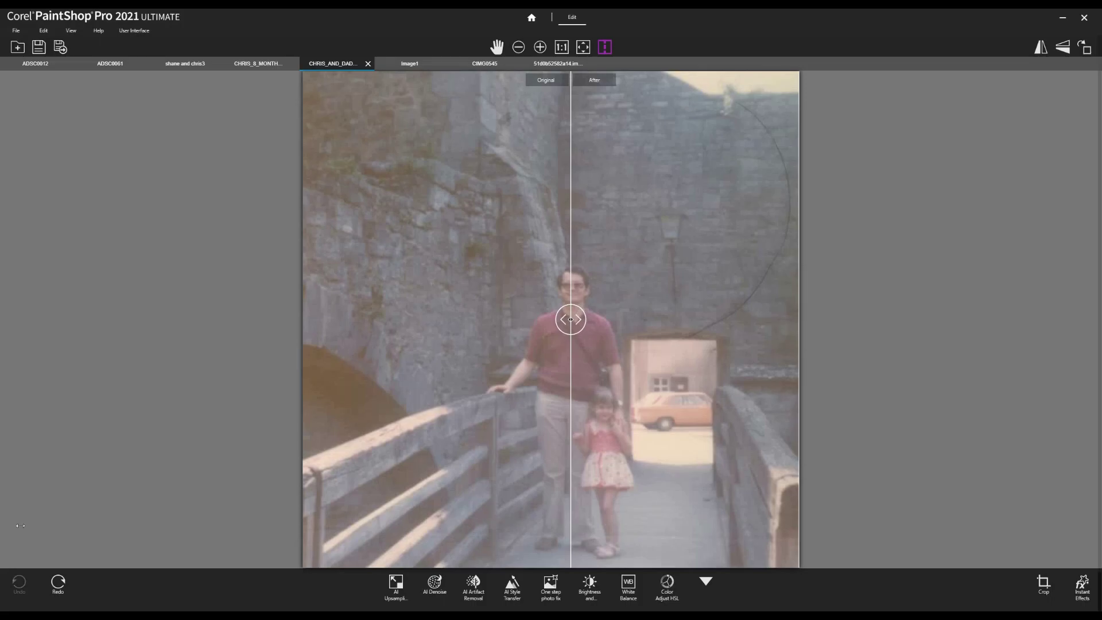
Set brightness to -16 and contrast to 63 in Linear Mode on the faded walled-city bridge photo, checking with the divider before applying.
{"action": "left_click", "coordinate": [589, 584]}
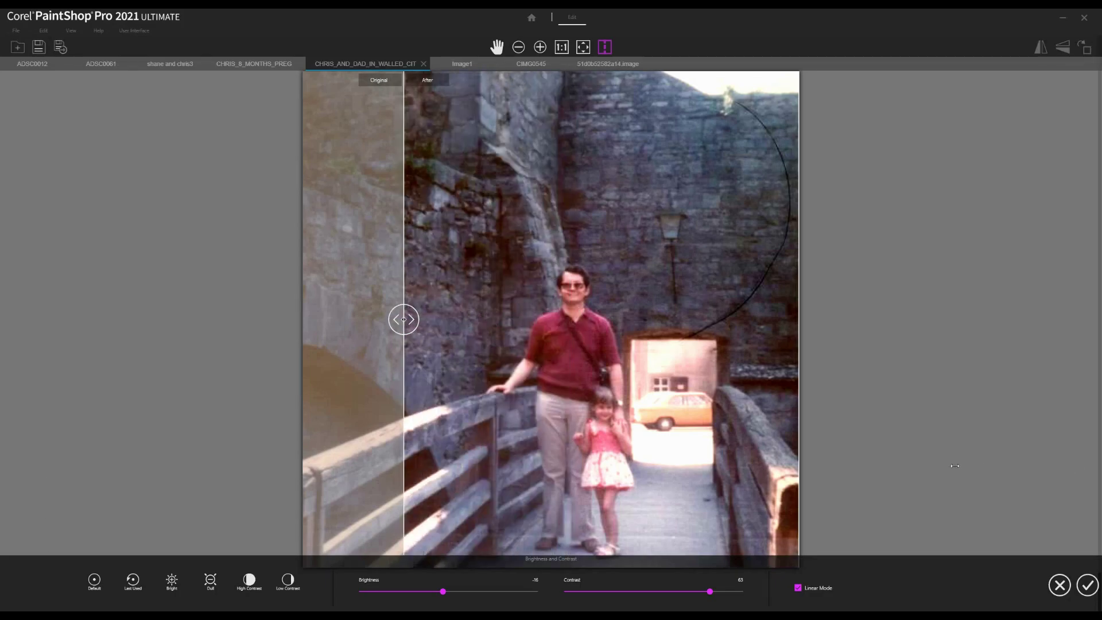
{"action": "left_click_drag", "start_coordinate": [954, 466], "coordinate": [1080, 492]}
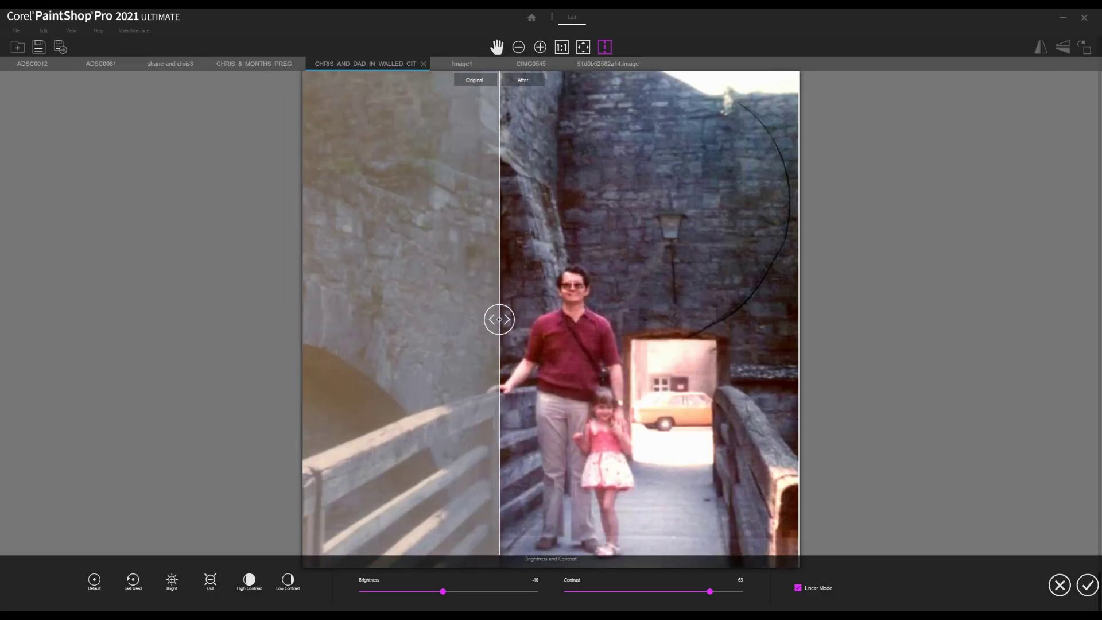
{"action": "left_click_drag", "start_coordinate": [1050, 423], "coordinate": [1039, 480]}
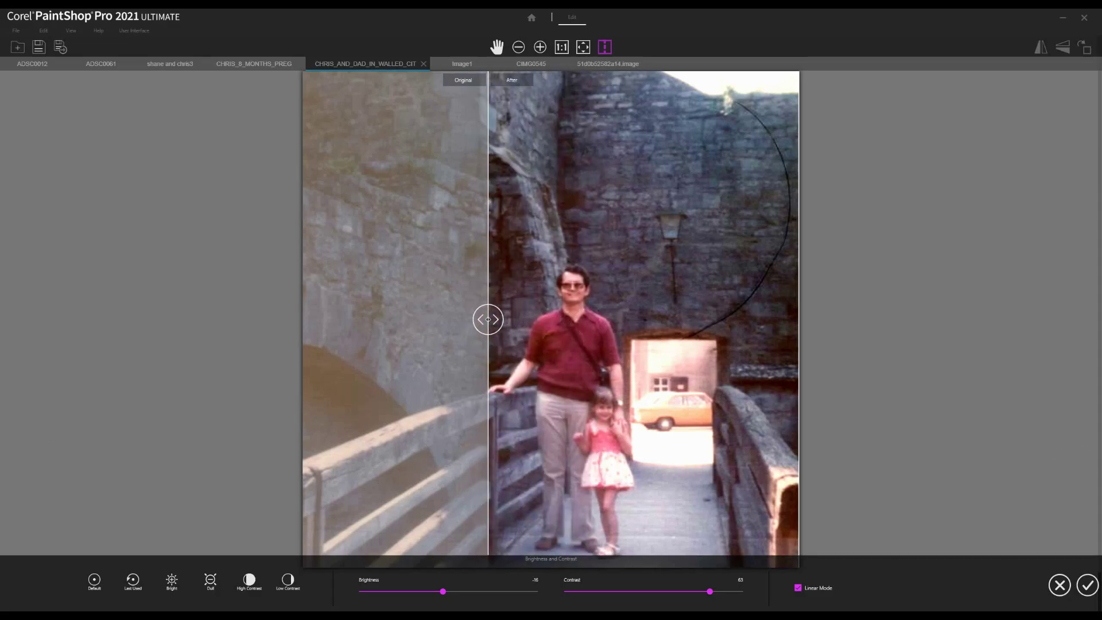
{"action": "key", "text": "Return"}
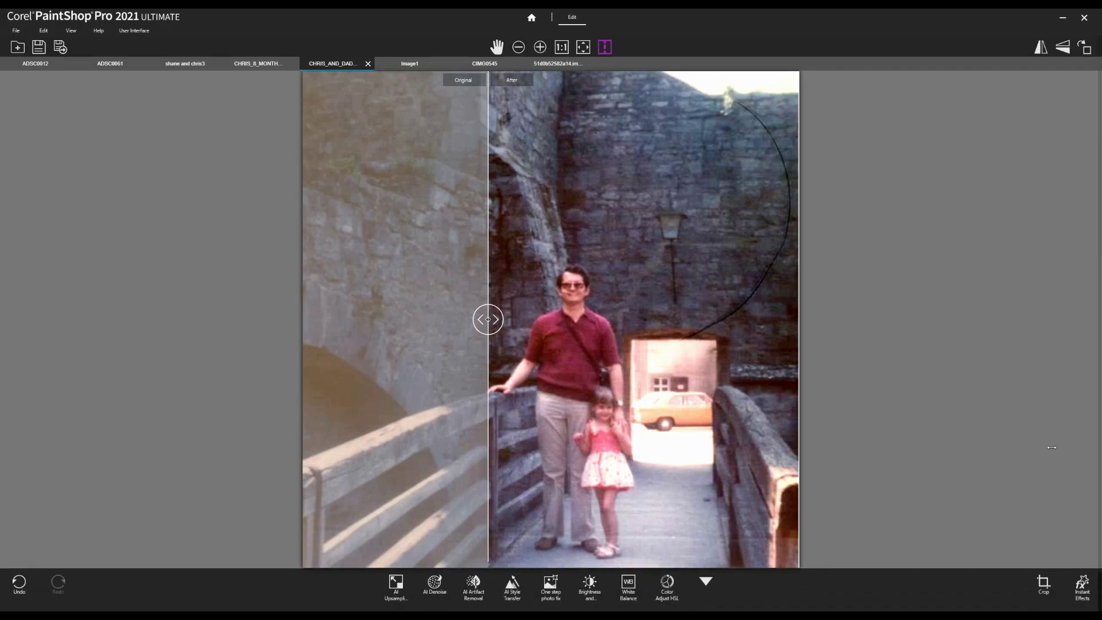
Compare the original and edited bridge photo by moving the divider and by undoing and redoing the last edit.
{"action": "left_click_drag", "start_coordinate": [1039, 465], "coordinate": [891, 472]}
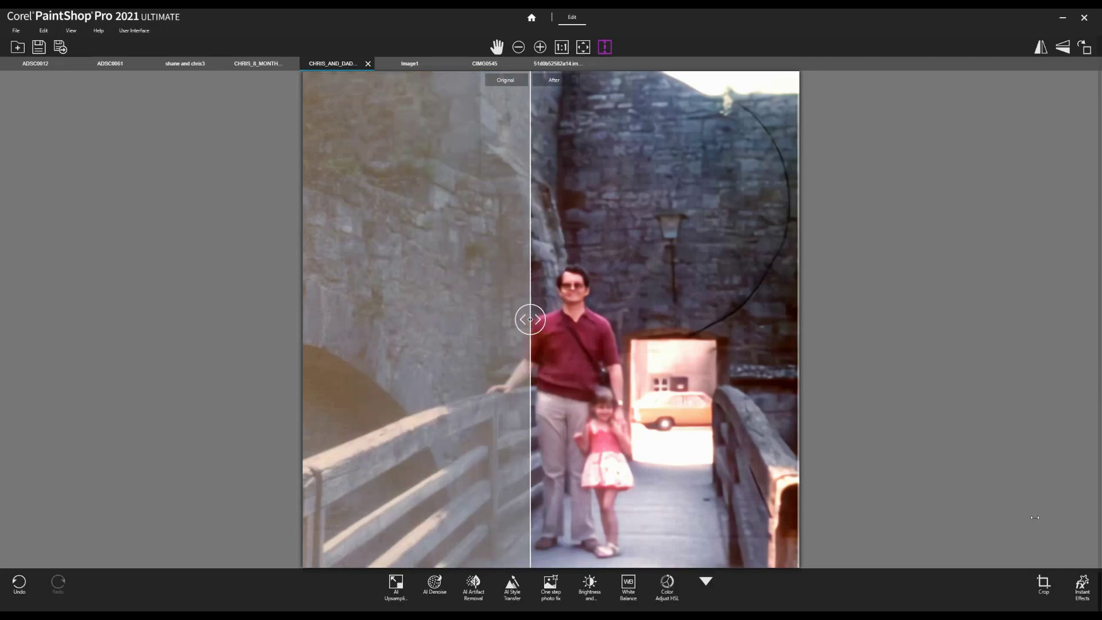
{"action": "left_click", "coordinate": [19, 583]}
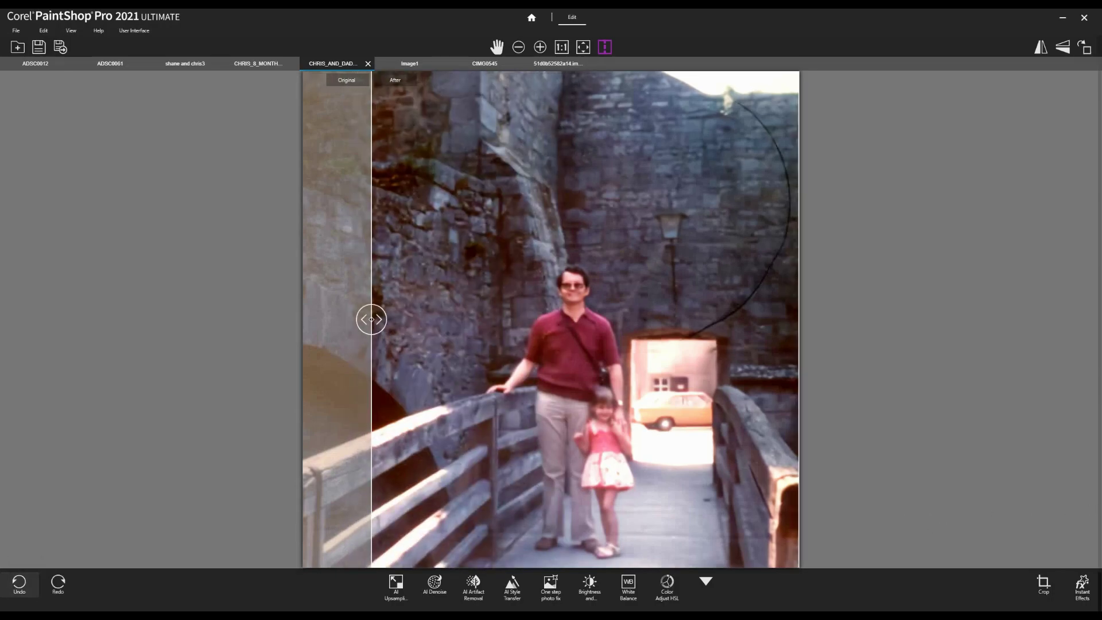
{"action": "left_click", "coordinate": [58, 582]}
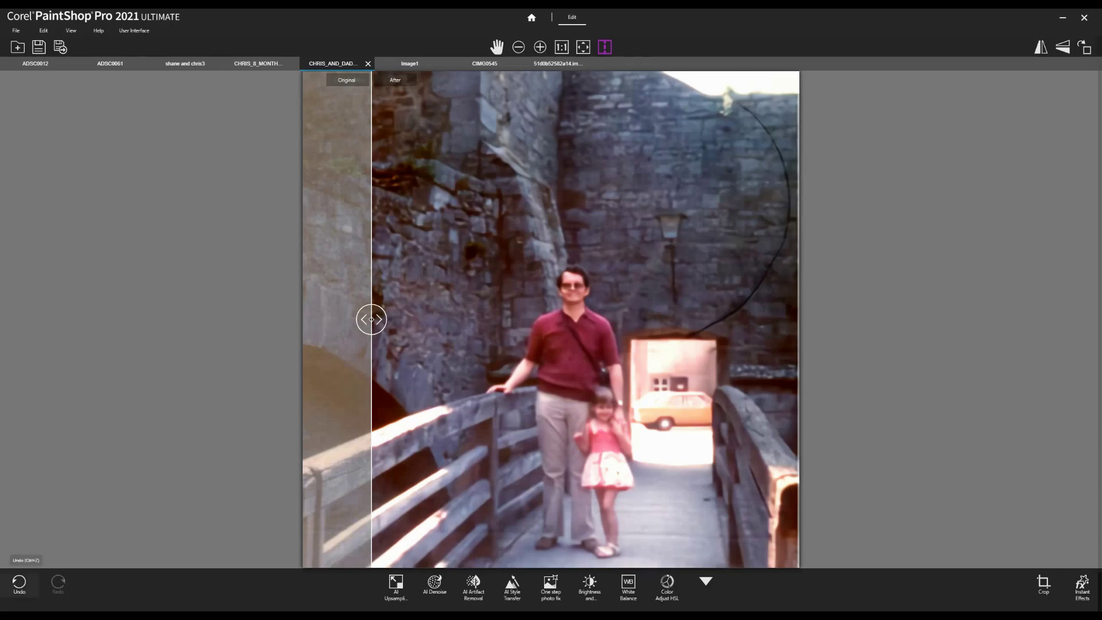
Undo and redo the last edit on the walled-city bridge photo for comparison, finishing with the edit undone.
{"action": "left_click", "coordinate": [19, 583]}
{"action": "left_click", "coordinate": [58, 583]}
{"action": "left_click", "coordinate": [19, 583]}
Process the bridge photo with AI Upsampling in Photorealistic mode at a 300% scale and maximum noise reduction.
{"action": "left_click", "coordinate": [396, 584]}
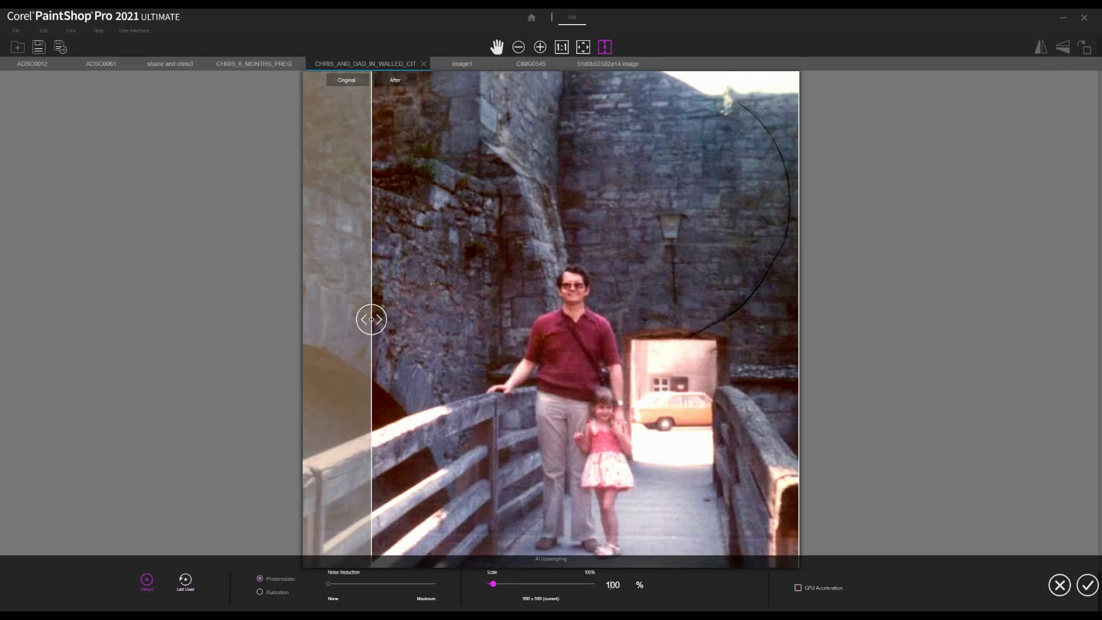
{"action": "double_click", "coordinate": [612, 585]}
{"action": "type", "text": "300"}
{"action": "left_click_drag", "start_coordinate": [328, 584], "coordinate": [435, 584]}
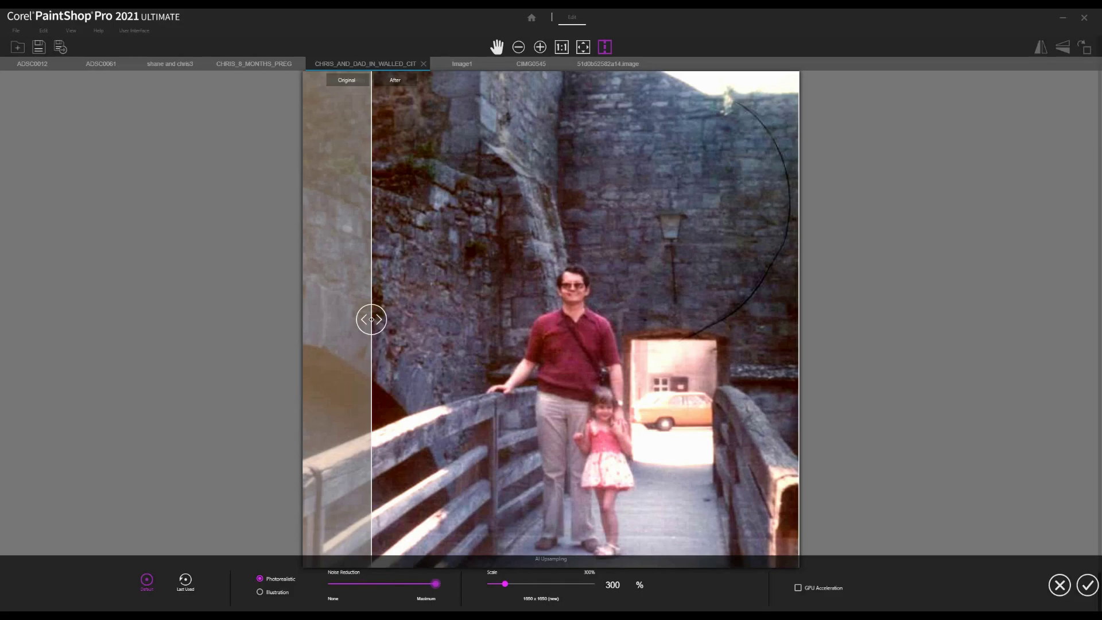
{"action": "left_click", "coordinate": [1088, 585]}
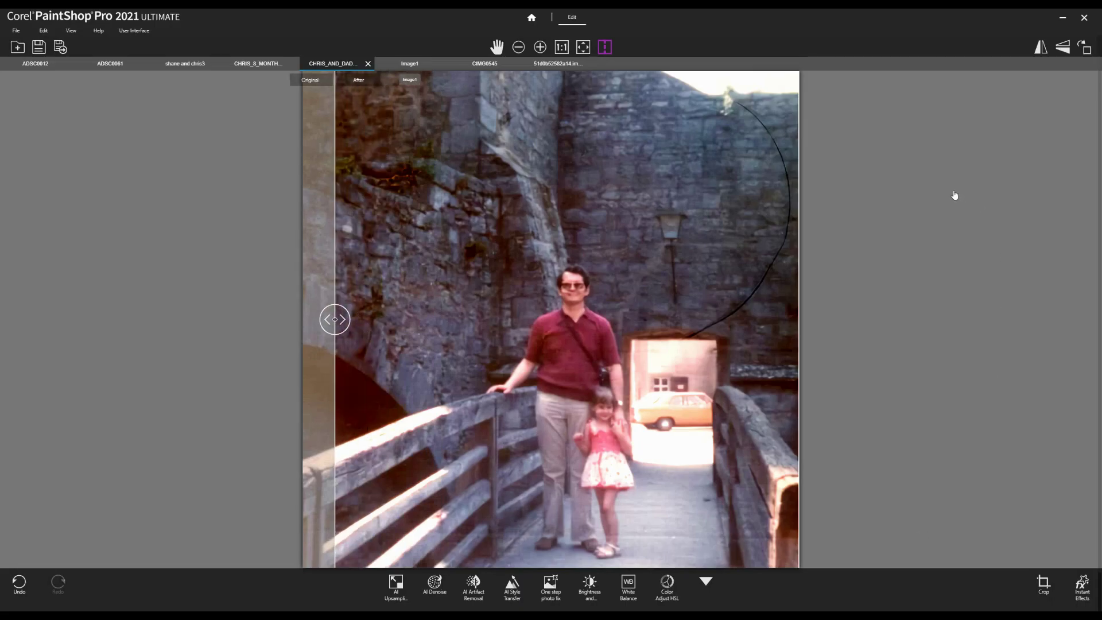
Switch to the Image1 photo of the two seated women and inspect it with the before/after divider.
{"action": "key", "text": "ctrl+Tab"}
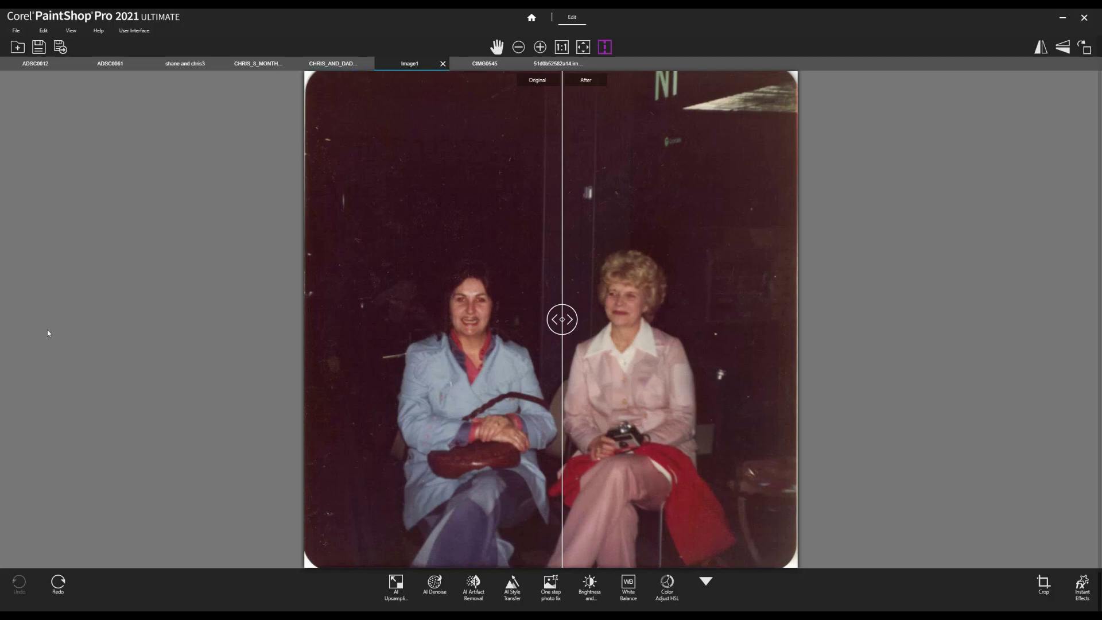
{"action": "left_click_drag", "start_coordinate": [562, 320], "coordinate": [352, 319]}
{"action": "left_click_drag", "start_coordinate": [904, 419], "coordinate": [813, 426]}
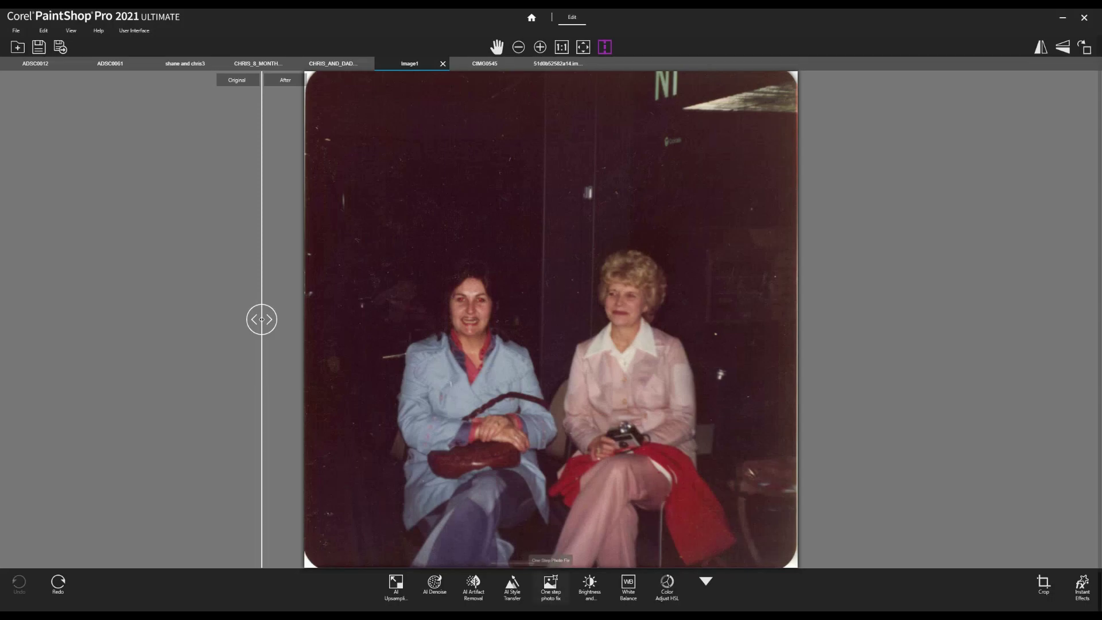
Check the seated women's photo in AI Upsampling at a 100% scale with the divider, and close without applying.
{"action": "left_click", "coordinate": [396, 582]}
{"action": "double_click", "coordinate": [612, 584]}
{"action": "type", "text": "100"}
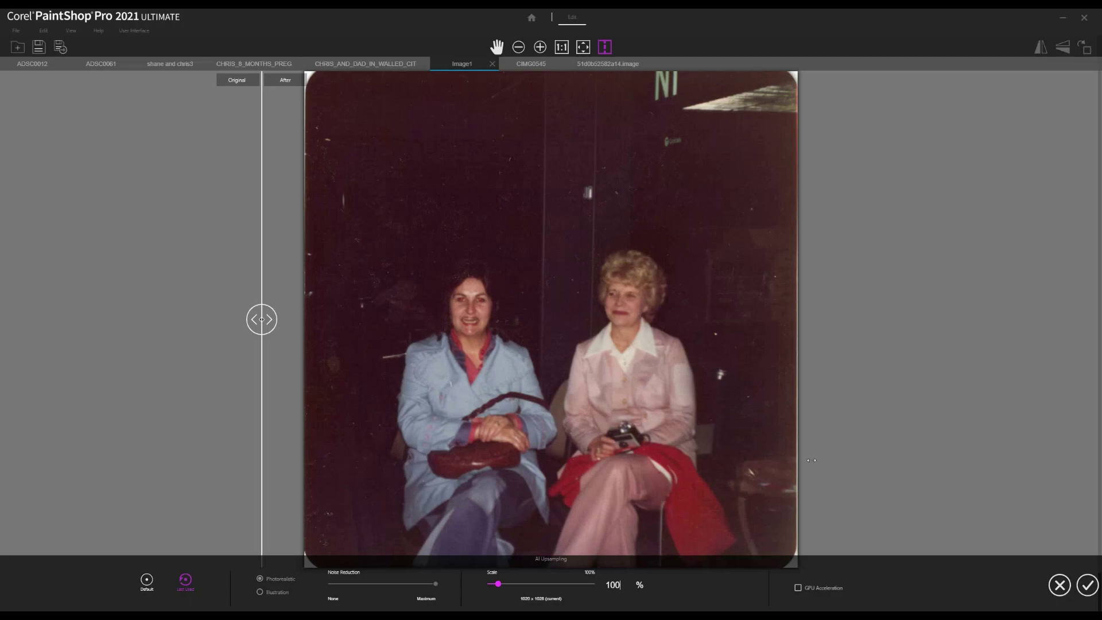
{"action": "left_click_drag", "start_coordinate": [262, 320], "coordinate": [689, 319]}
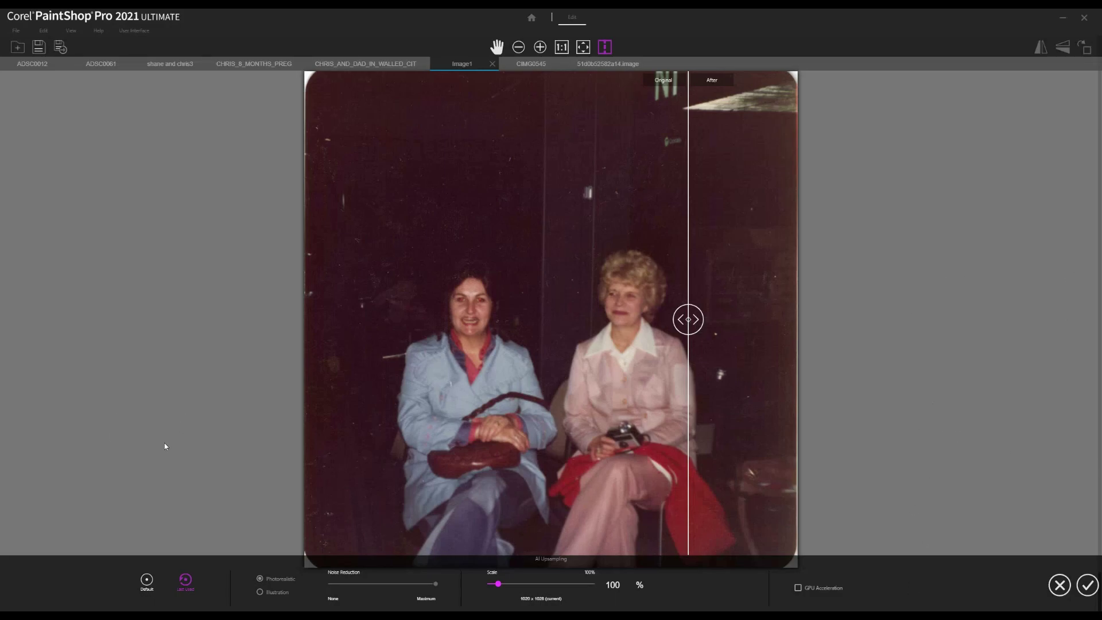
{"action": "left_click_drag", "start_coordinate": [140, 474], "coordinate": [251, 481]}
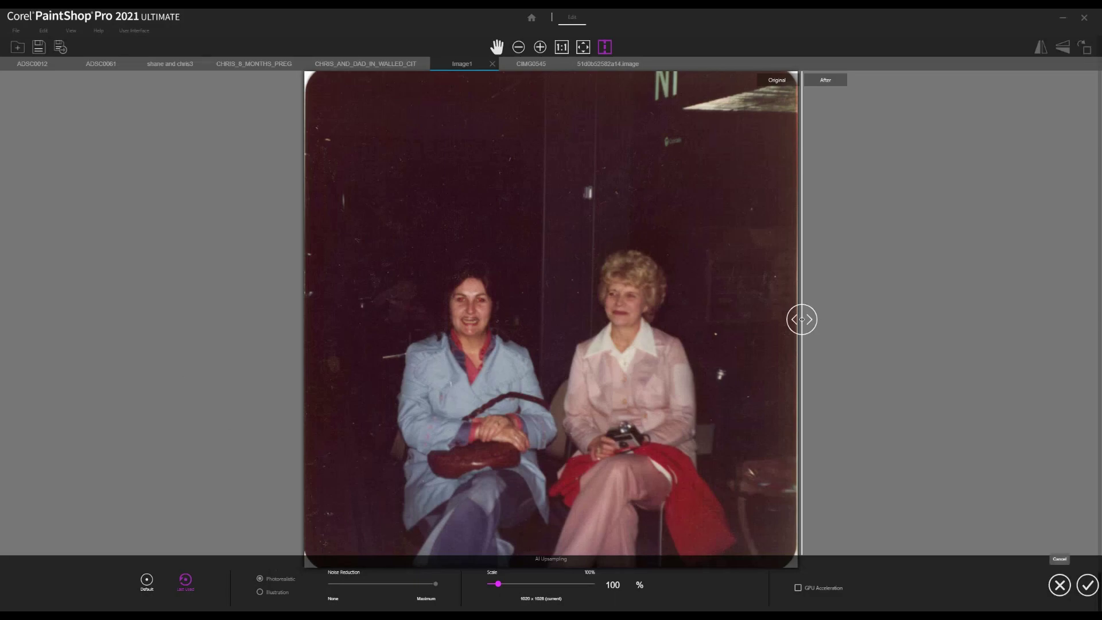
{"action": "left_click", "coordinate": [1059, 585]}
Crop Image1 closely around the two seated women and check the cropped size in AI Upsampling at a 100% scale without applying.
{"action": "left_click", "coordinate": [1045, 581]}
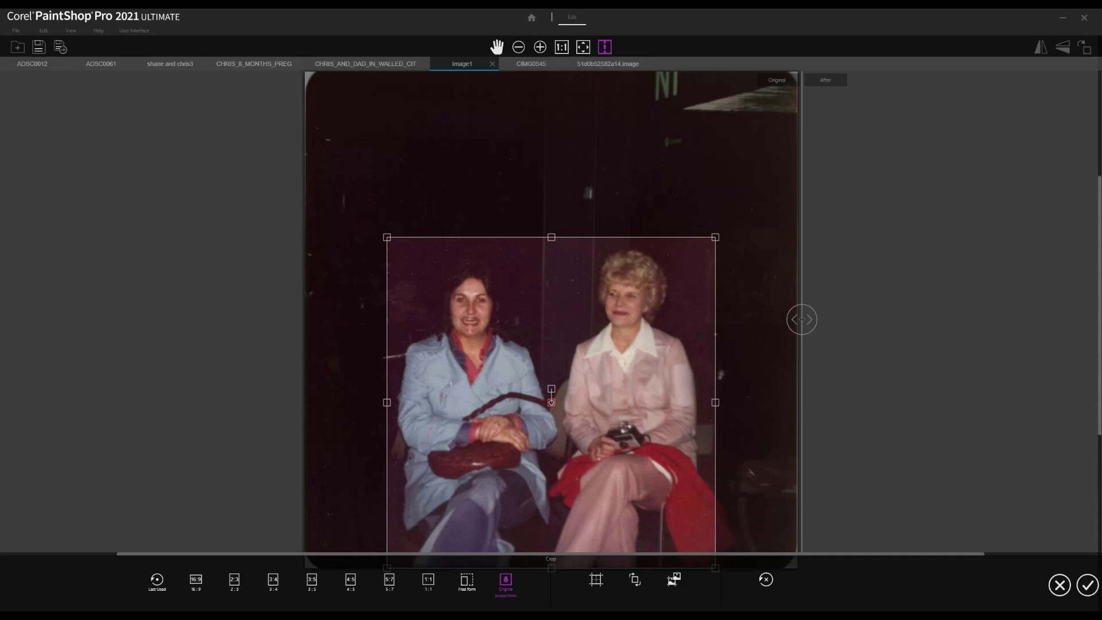
{"action": "left_click", "coordinate": [1087, 585]}
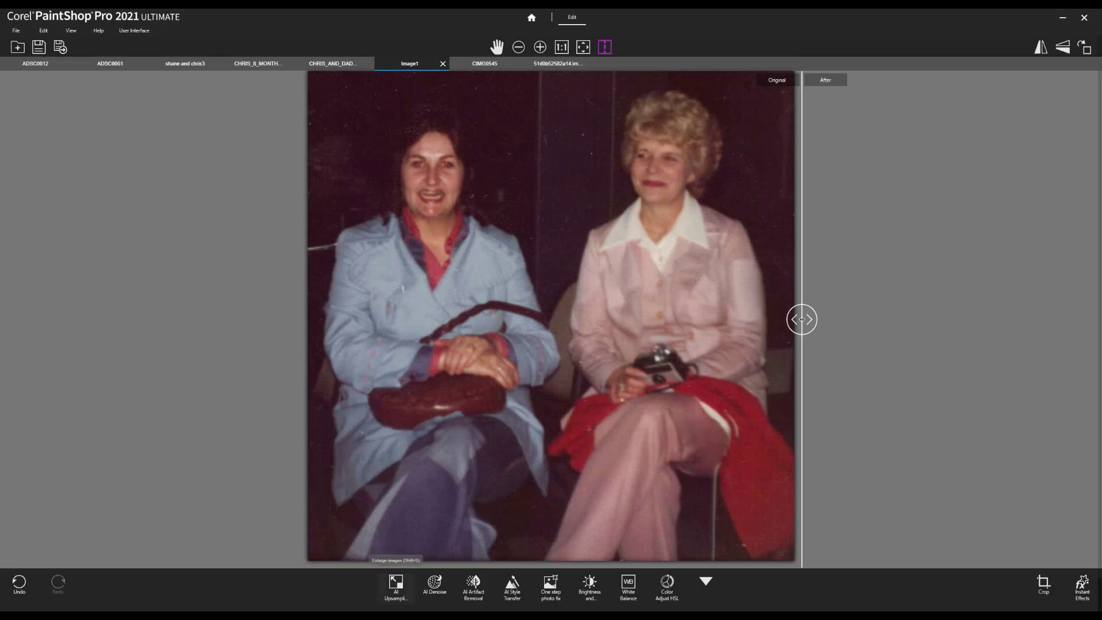
{"action": "left_click", "coordinate": [395, 583]}
{"action": "double_click", "coordinate": [616, 585]}
{"action": "type", "text": "100"}
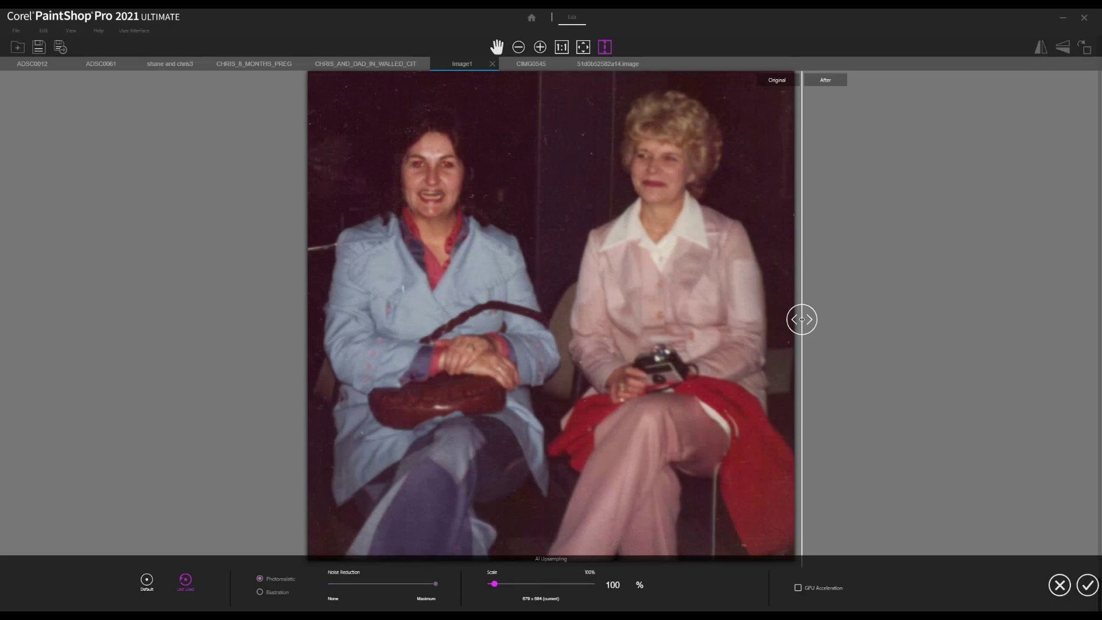
{"action": "left_click", "coordinate": [1059, 585]}
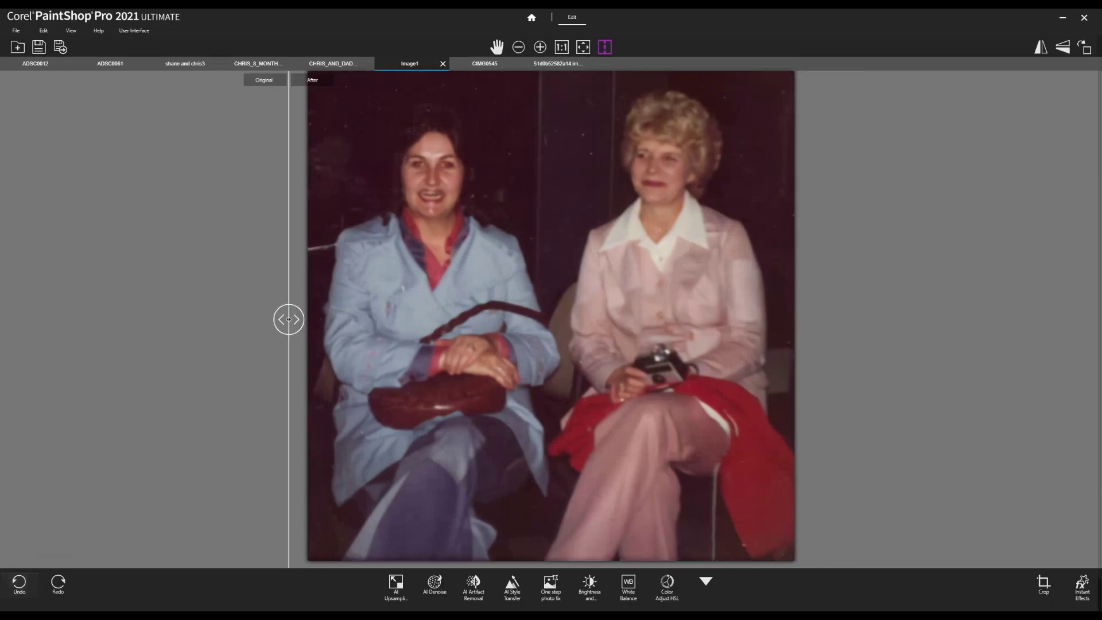
Process the cropped Image1 photo with AI Upsampling from default settings, using a 300% scale, maximum noise reduction and GPU acceleration.
{"action": "left_click", "coordinate": [396, 586]}
{"action": "left_click", "coordinate": [147, 580]}
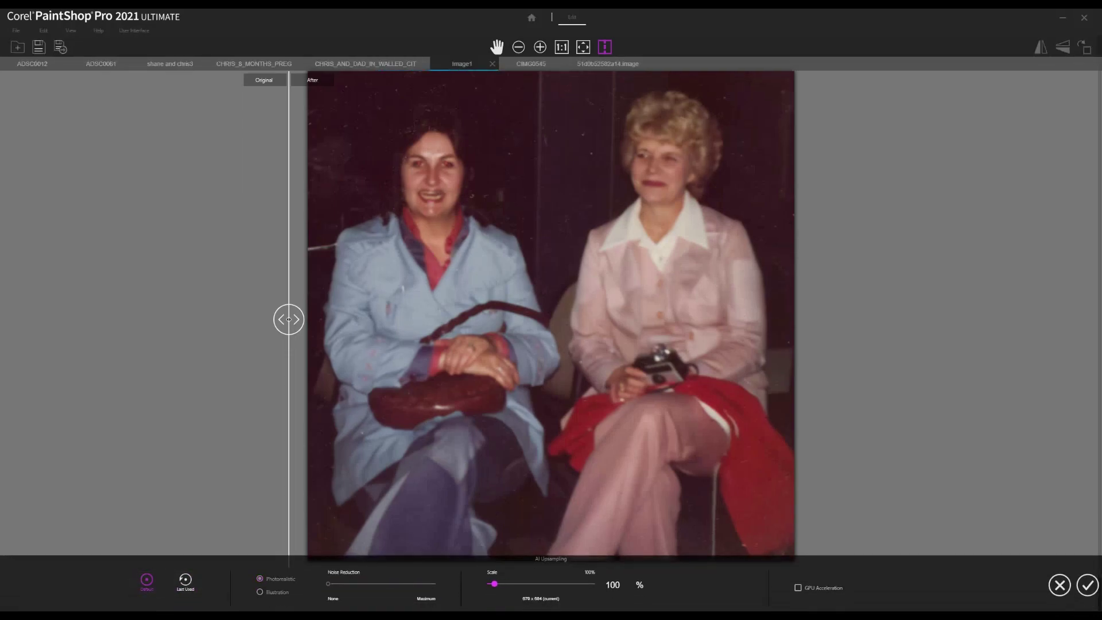
{"action": "left_click", "coordinate": [612, 585]}
{"action": "type", "text": "300"}
{"action": "left_click_drag", "start_coordinate": [328, 584], "coordinate": [436, 584]}
{"action": "left_click", "coordinate": [798, 588]}
{"action": "left_click", "coordinate": [1087, 585]}
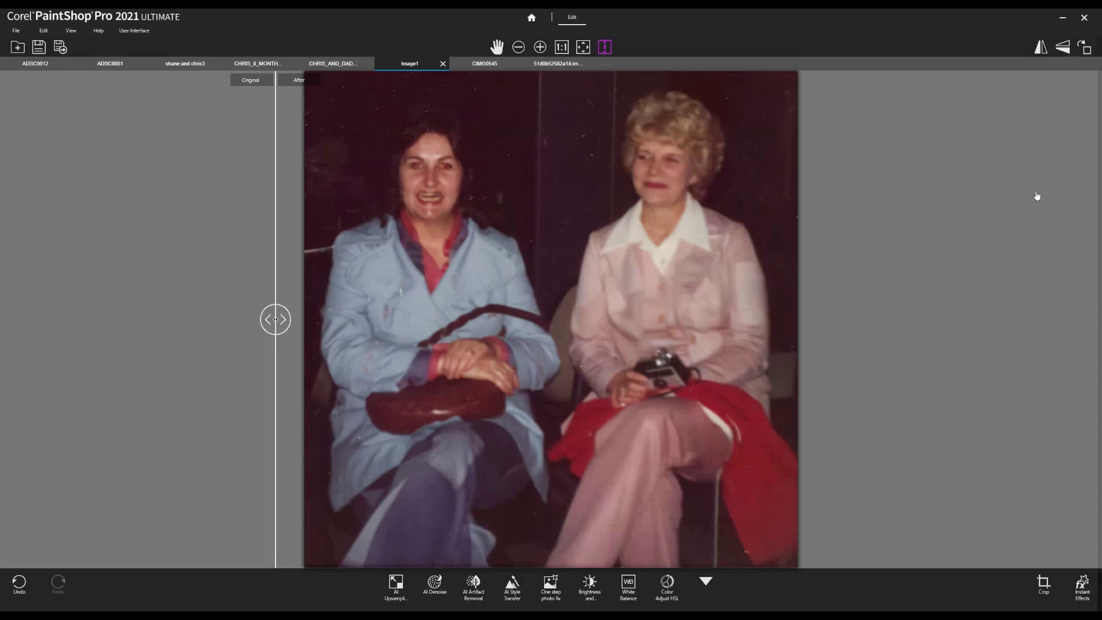
Switch to the torch-lit night photo and check its size in AI Upsampling at a 100% scale without applying.
{"action": "key", "text": "ctrl+Tab"}
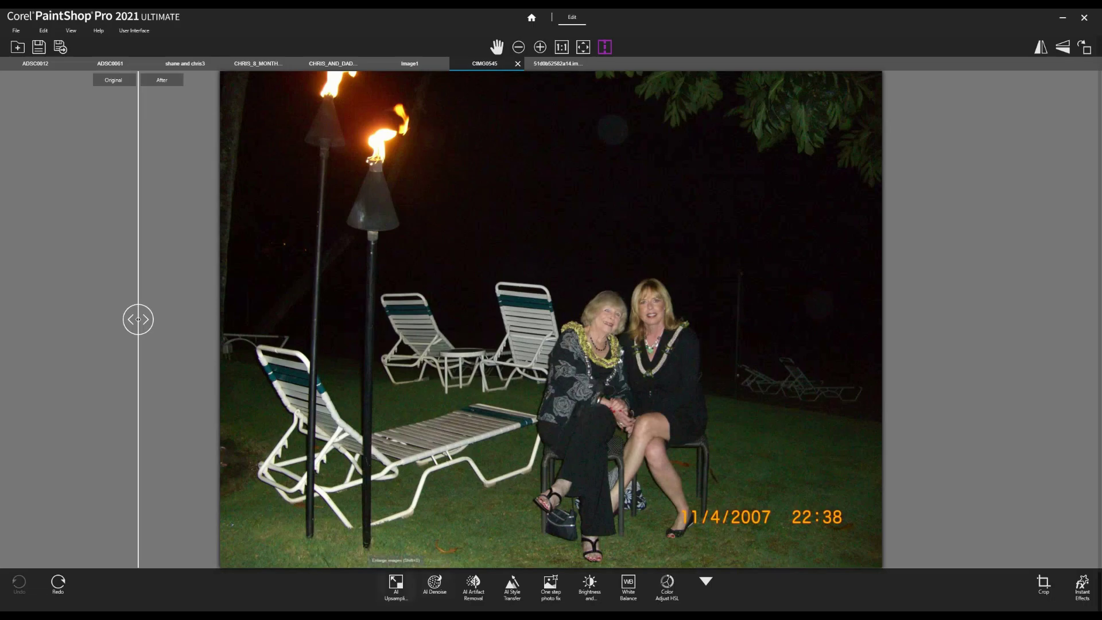
{"action": "left_click", "coordinate": [395, 585]}
{"action": "left_click", "coordinate": [610, 584]}
{"action": "type", "text": "100"}
{"action": "key", "text": "Return"}
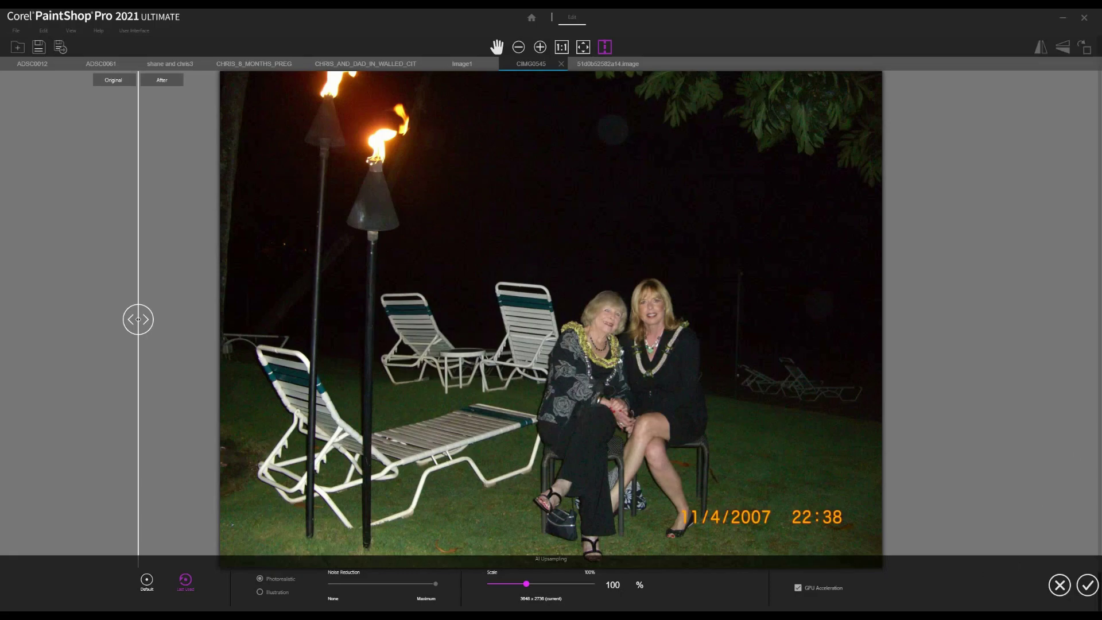
{"action": "key", "text": "Escape"}
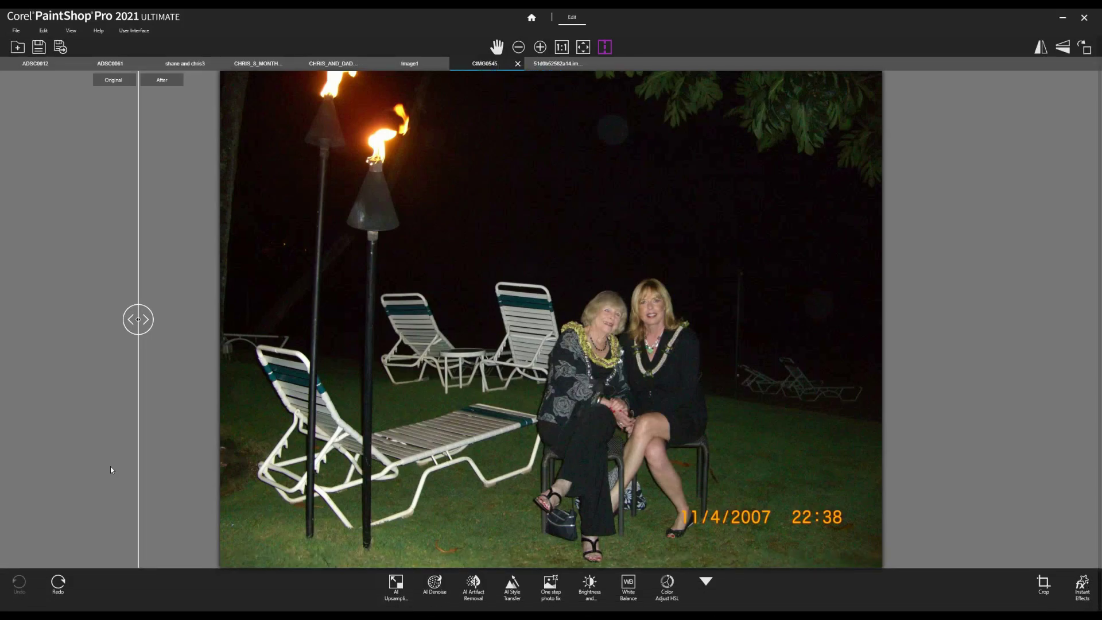
Process the torch-lit night photo with AI Upsampling at default settings and a 50% scale.
{"action": "left_click", "coordinate": [395, 584]}
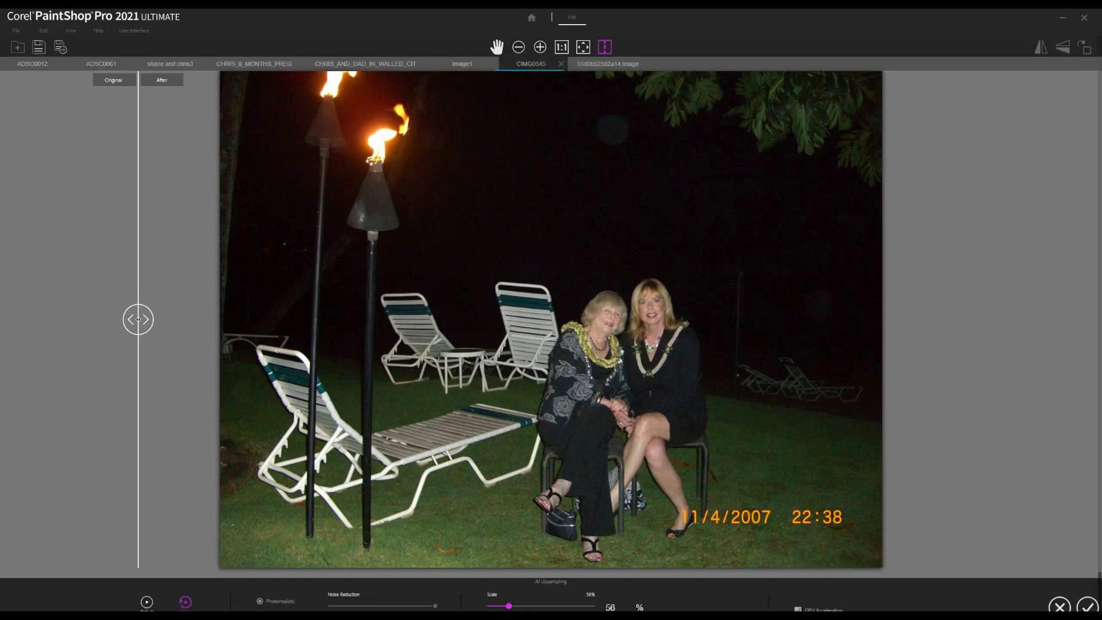
{"action": "left_click", "coordinate": [610, 584]}
{"action": "type", "text": "50"}
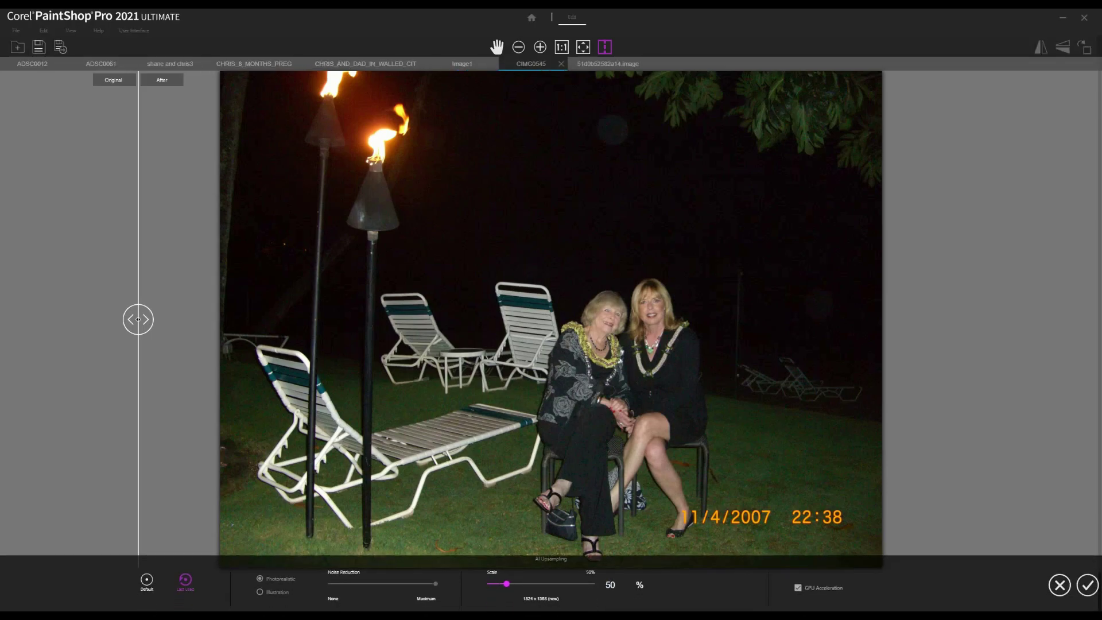
{"action": "left_click", "coordinate": [147, 581]}
{"action": "left_click", "coordinate": [612, 585]}
{"action": "type", "text": "50"}
{"action": "left_click", "coordinate": [1087, 585]}
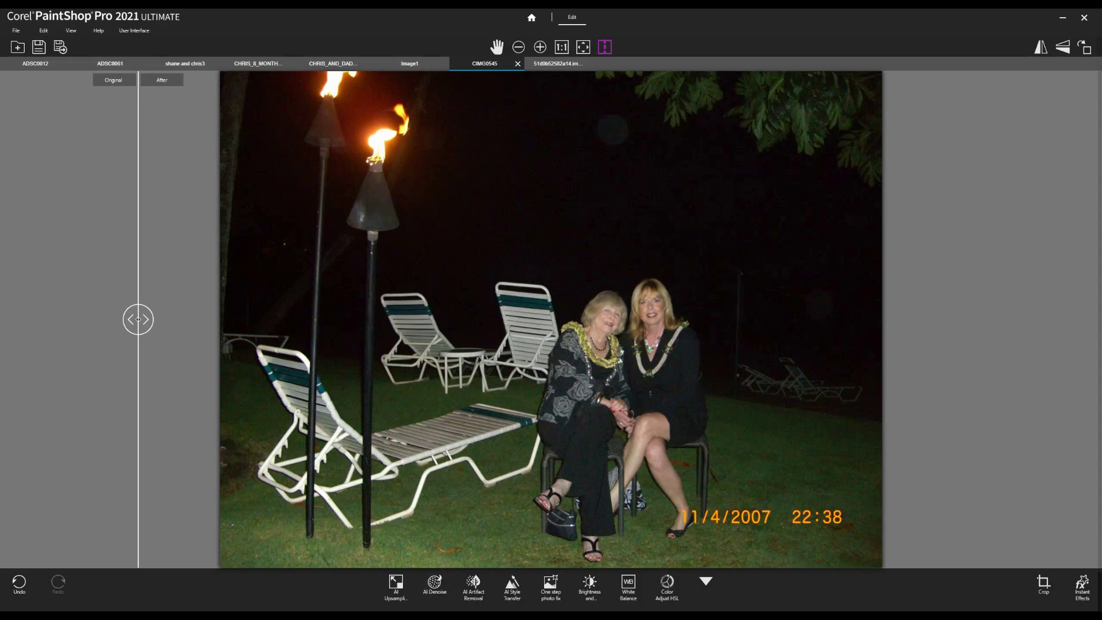
Apply AI Denoise to the night photo and crop it around the two seated women using the original proportions.
{"action": "left_click", "coordinate": [435, 582]}
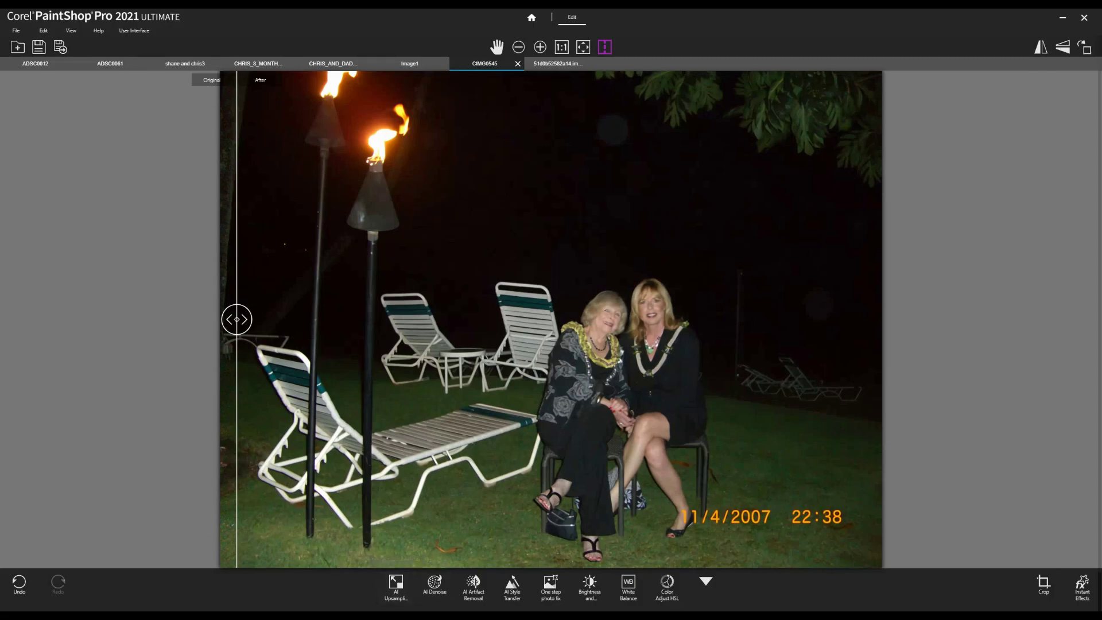
{"action": "left_click", "coordinate": [1044, 582]}
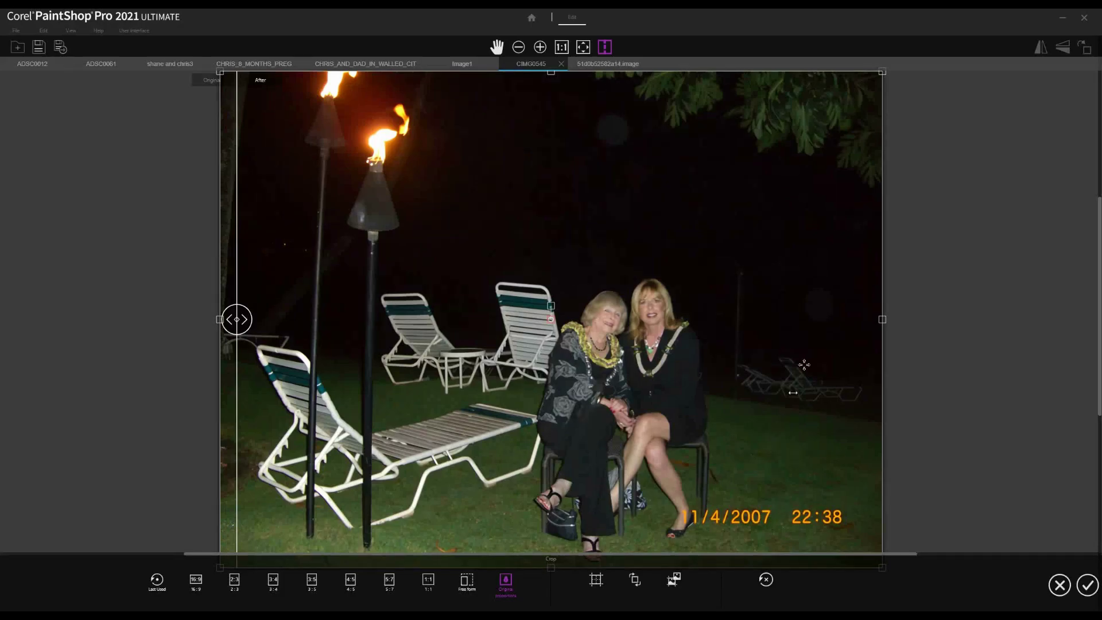
{"action": "left_click_drag", "start_coordinate": [773, 203], "coordinate": [117, 434]}
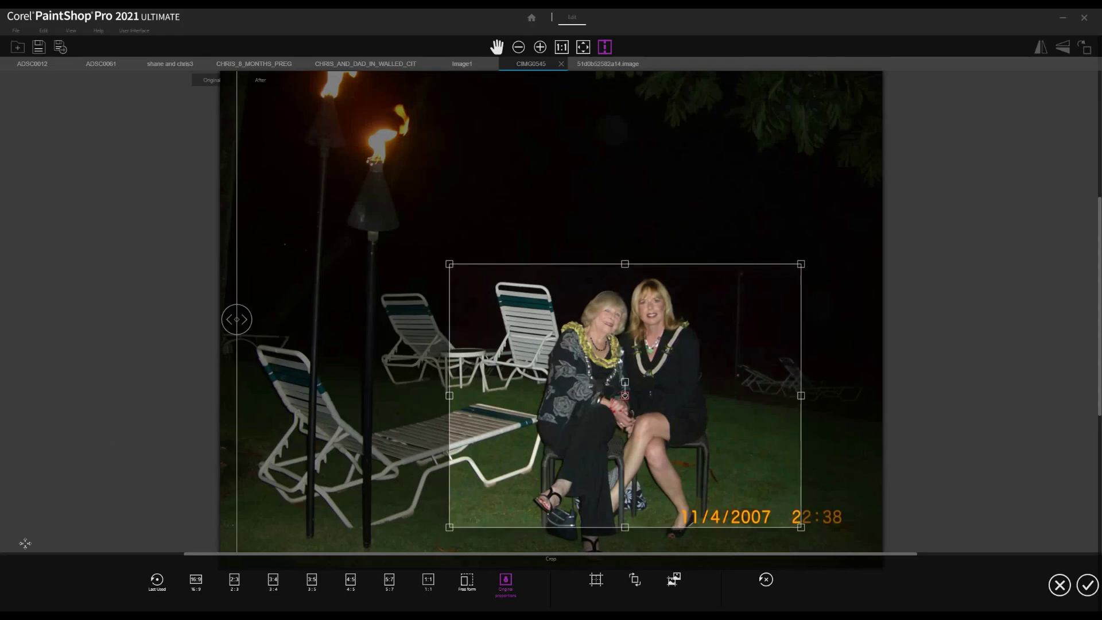
{"action": "left_click", "coordinate": [1088, 585]}
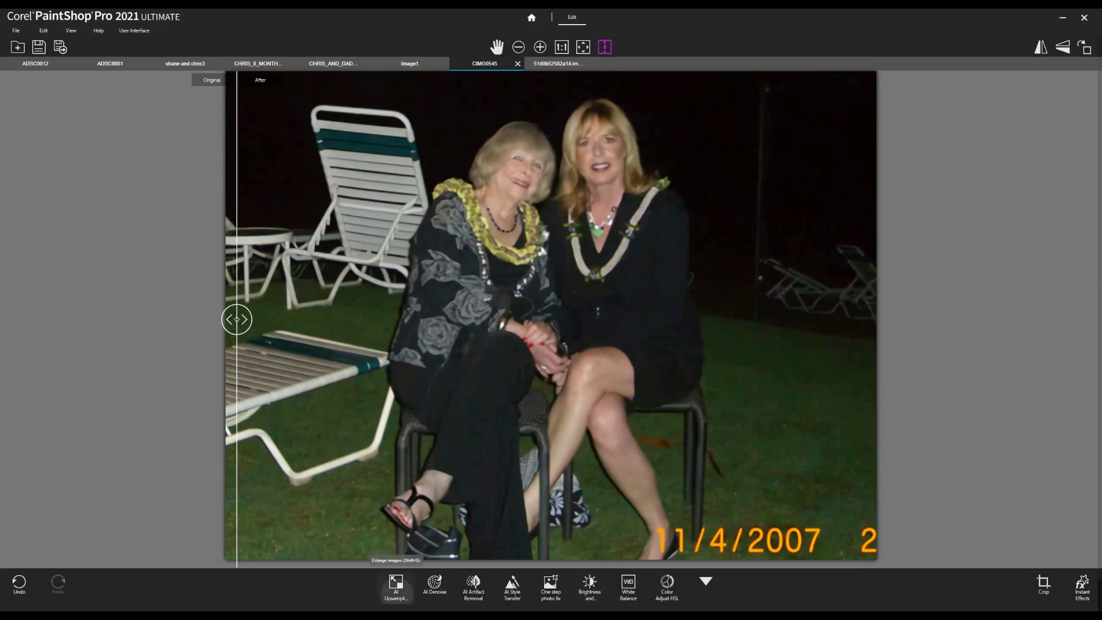
Process the cropped night photo with AI Upsampling at a 150% scale, noise reduction at about one third and GPU acceleration enabled.
{"action": "left_click", "coordinate": [395, 584]}
{"action": "left_click", "coordinate": [613, 585]}
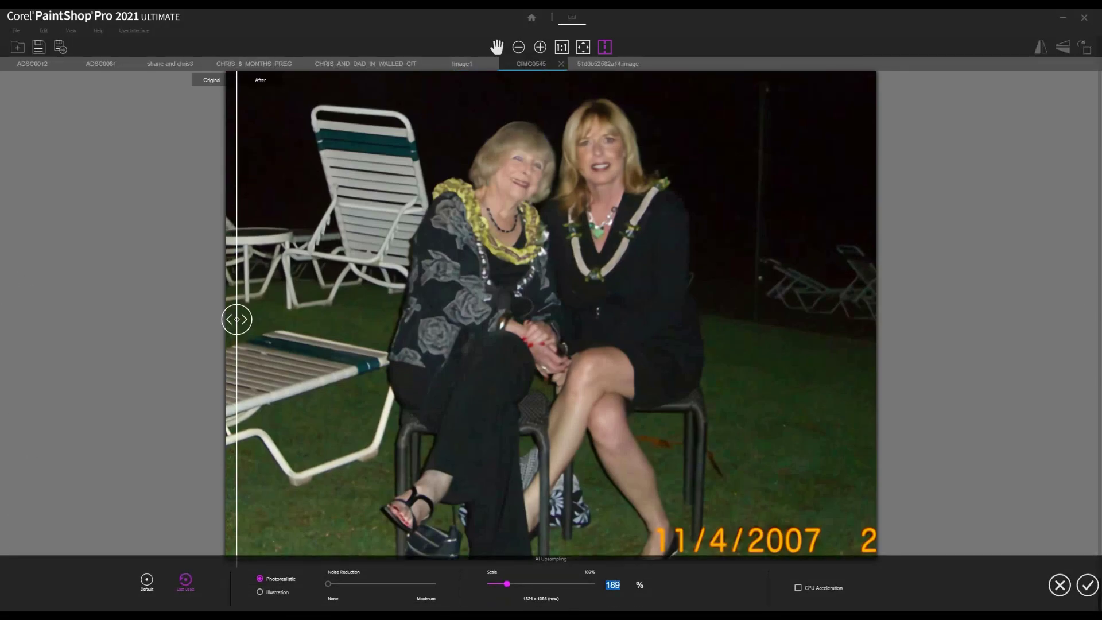
{"action": "type", "text": "150"}
{"action": "left_click_drag", "start_coordinate": [328, 584], "coordinate": [363, 584]}
{"action": "left_click", "coordinate": [1088, 585]}
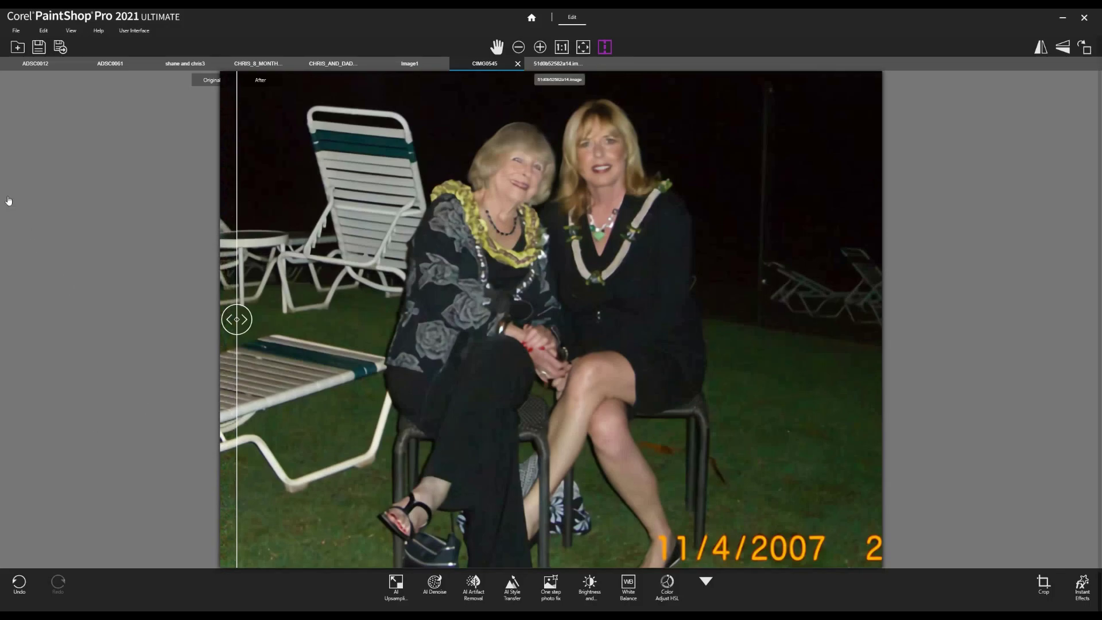
Switch to the mongoose-and-cobra cartoon and check it in AI Upsampling at a 100% scale with the divider, closing without applying.
{"action": "key", "text": "ctrl+Tab"}
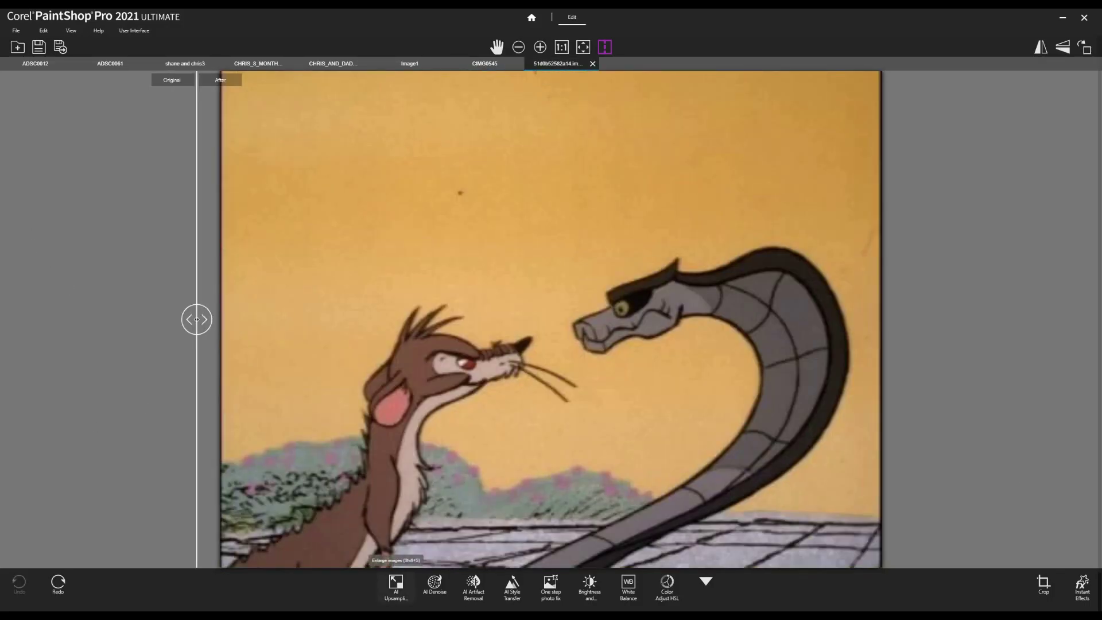
{"action": "left_click", "coordinate": [396, 585]}
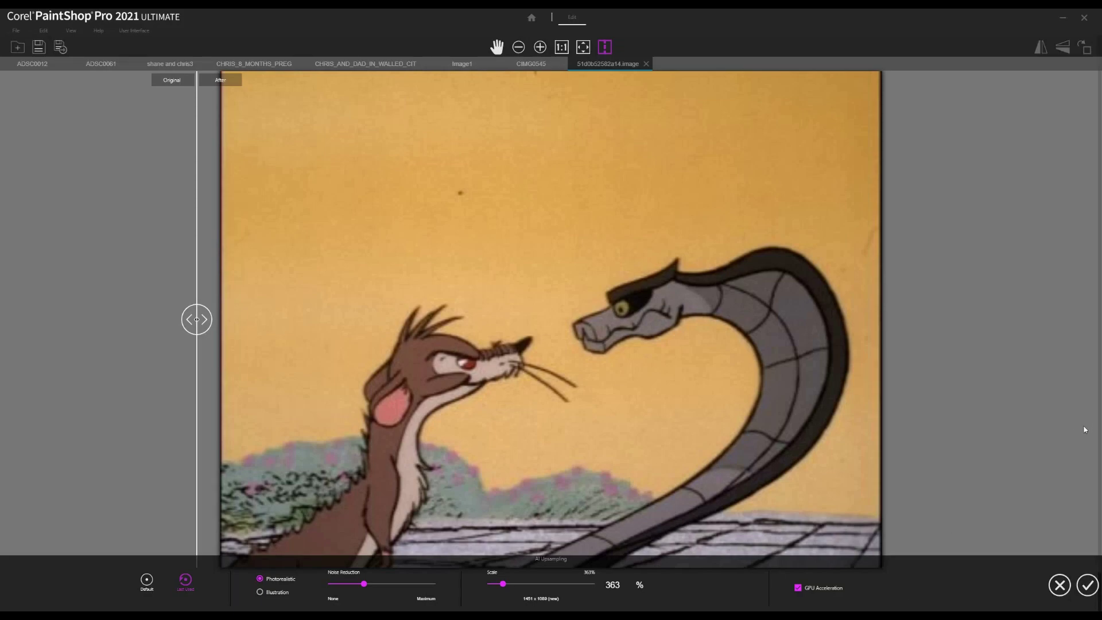
{"action": "left_click_drag", "start_coordinate": [747, 462], "coordinate": [58, 513]}
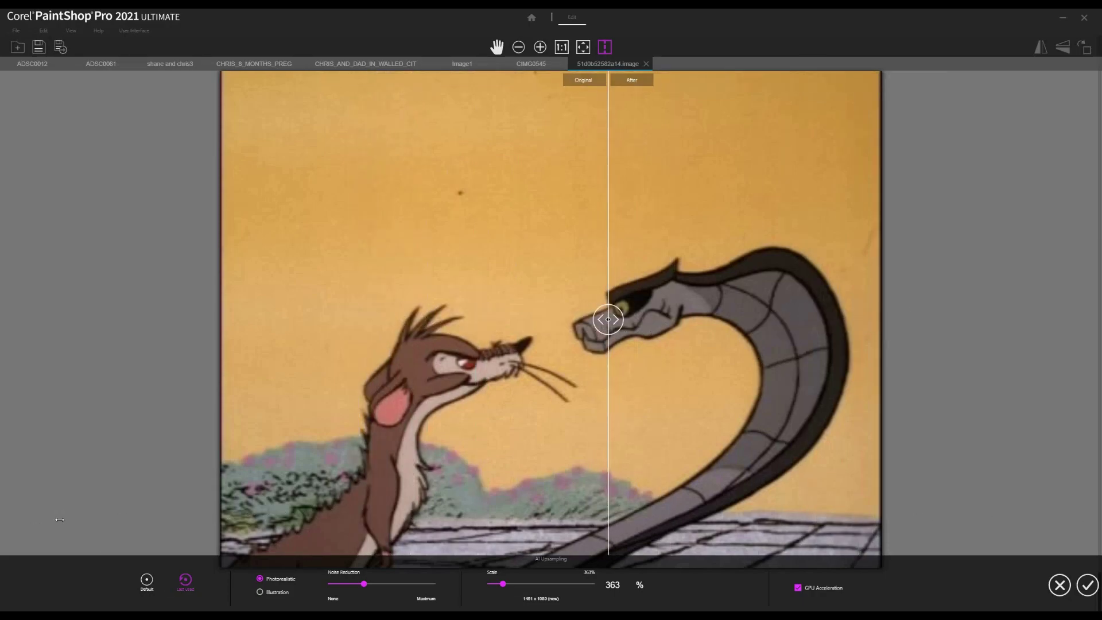
{"action": "key", "text": "shift+End"}
{"action": "type", "text": "100"}
{"action": "left_click_drag", "start_coordinate": [608, 319], "coordinate": [544, 319]}
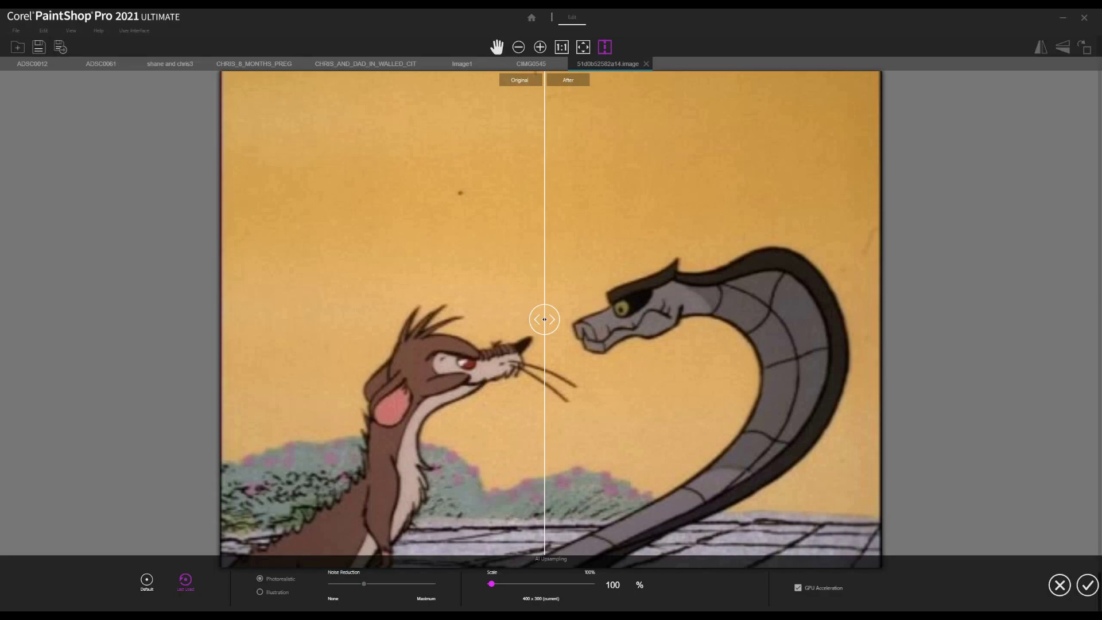
{"action": "left_click", "coordinate": [1060, 585]}
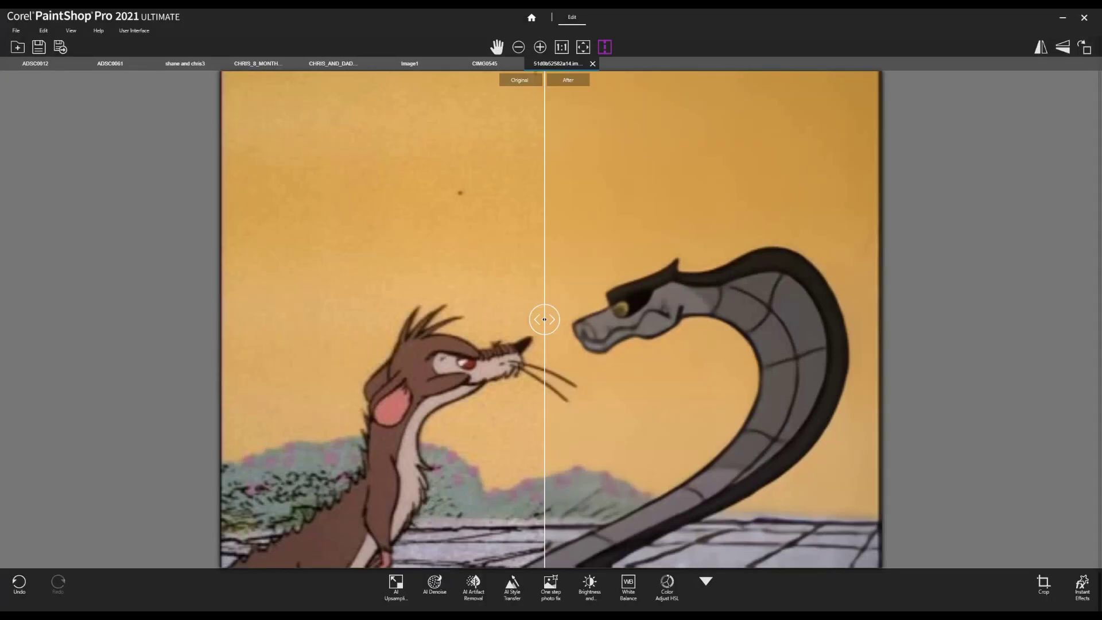
Compare the cartoon before and after processing with the divider and undo its last edit.
{"action": "left_click_drag", "start_coordinate": [544, 319], "coordinate": [208, 319]}
{"action": "left_click_drag", "start_coordinate": [759, 520], "coordinate": [314, 537]}
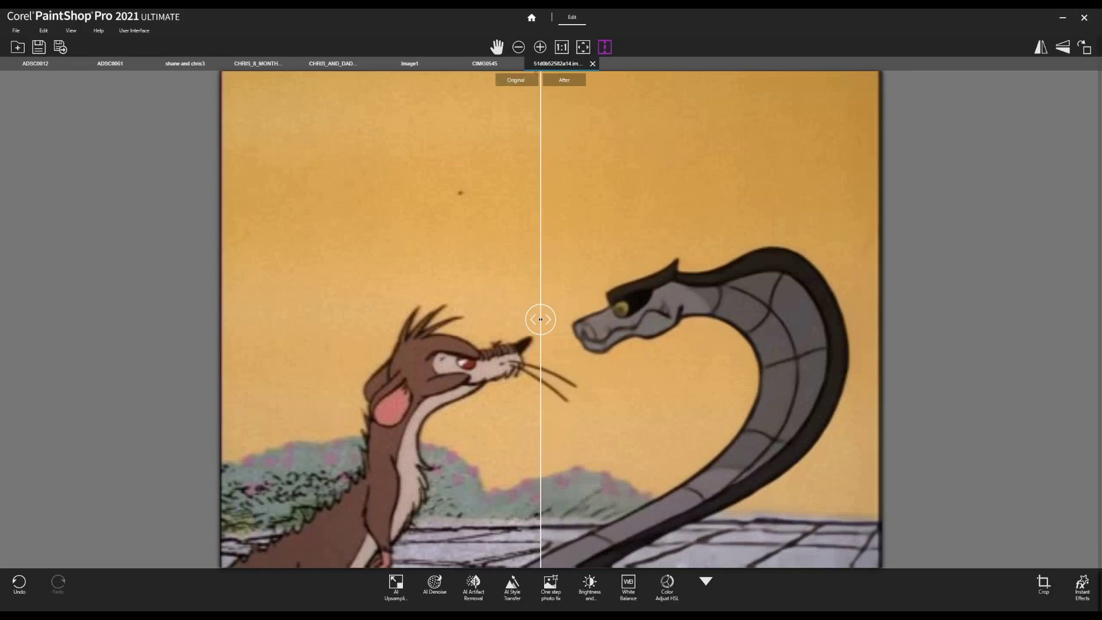
{"action": "left_click", "coordinate": [19, 582]}
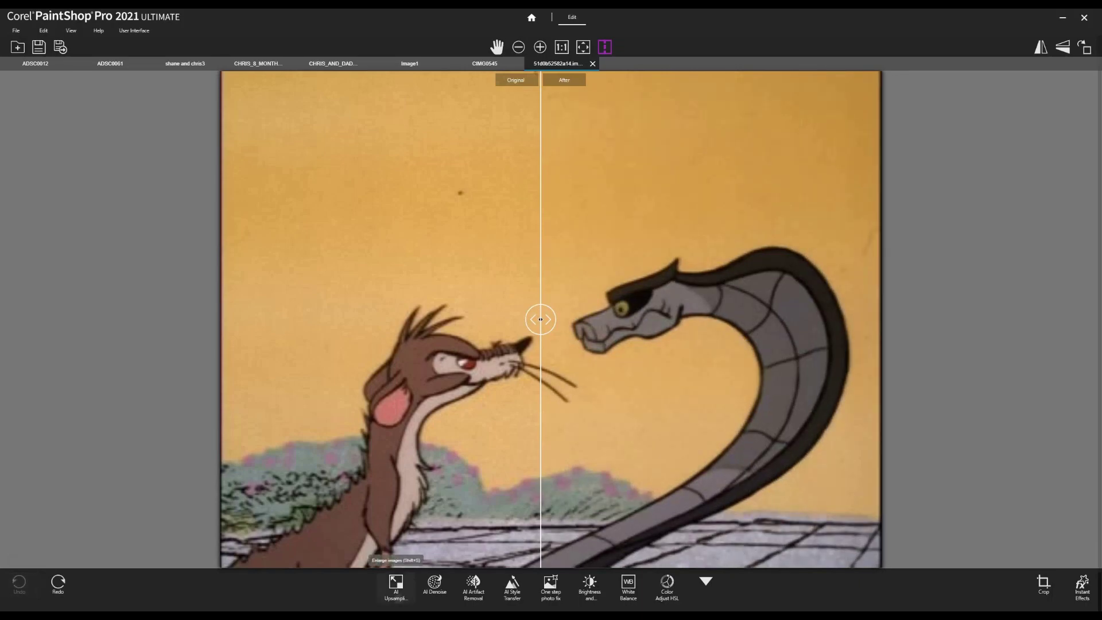
Process the cartoon with AI Upsampling at a 400% scale, maximum noise reduction and the Illustration mode, with GPU acceleration enabled.
{"action": "left_click", "coordinate": [396, 582]}
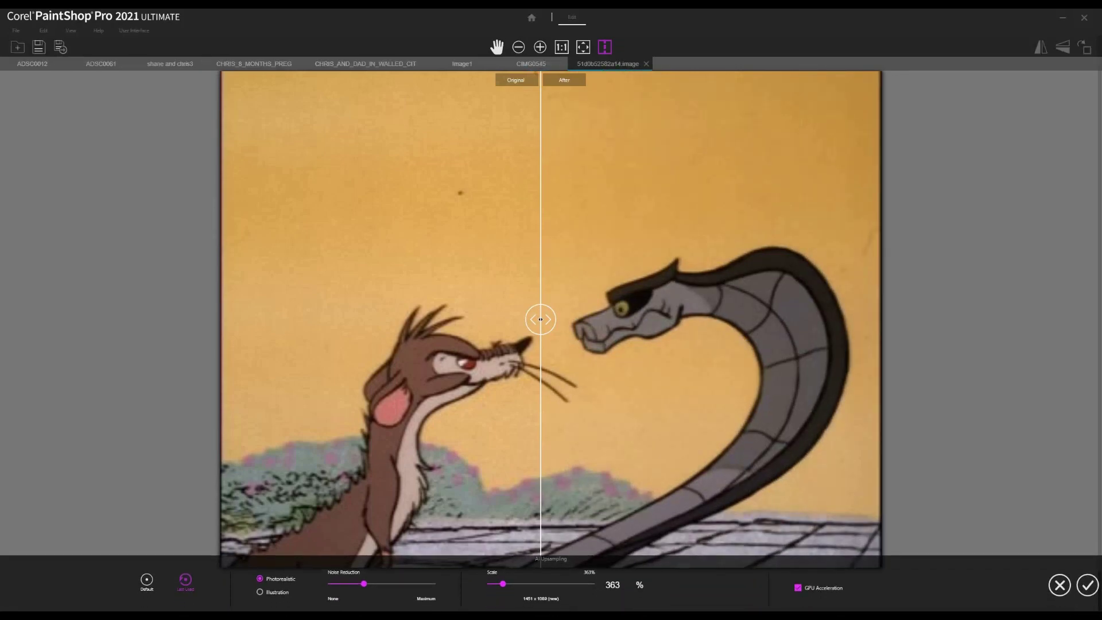
{"action": "double_click", "coordinate": [613, 585]}
{"action": "type", "text": "400"}
{"action": "left_click_drag", "start_coordinate": [364, 584], "coordinate": [436, 584]}
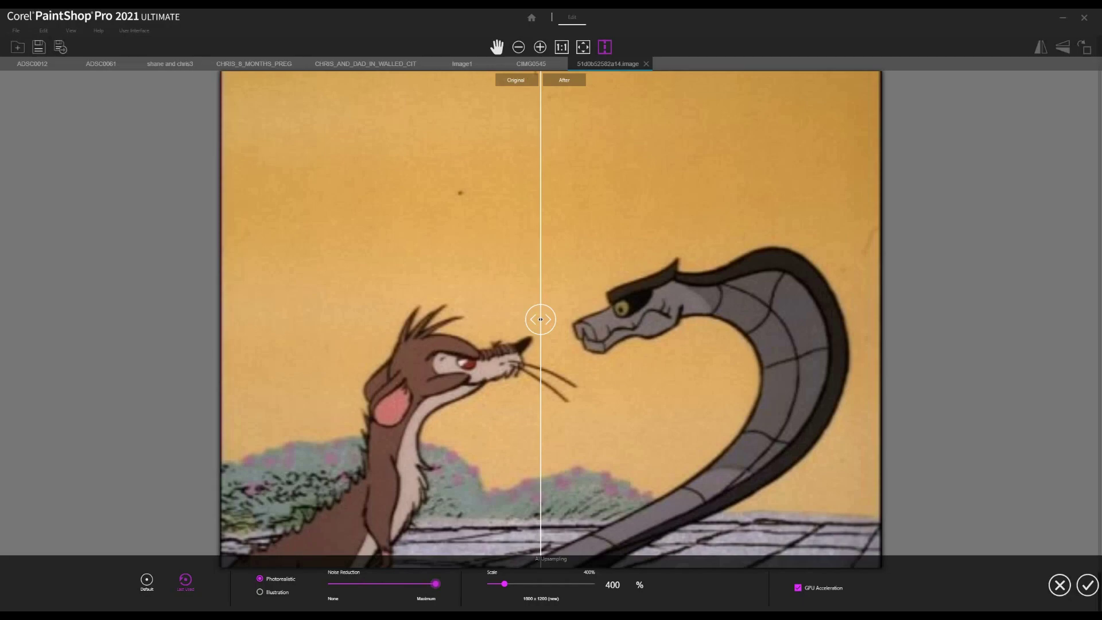
{"action": "left_click", "coordinate": [260, 592]}
{"action": "left_click", "coordinate": [1088, 585]}
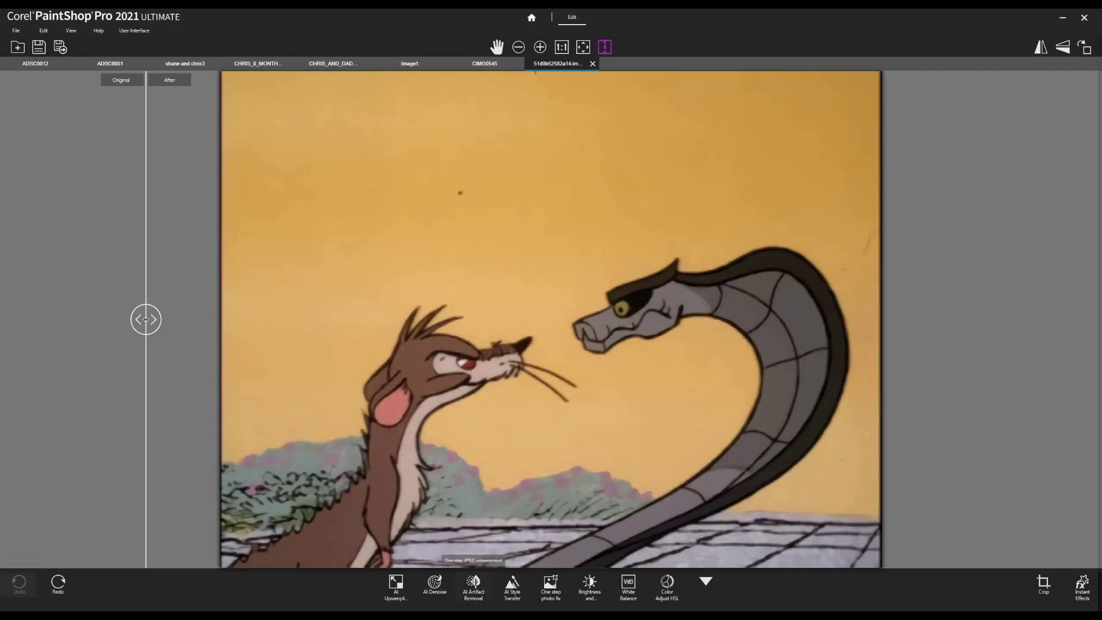
Try AI Upsampling on the cartoon at 400% in Photorealistic mode with no noise reduction and GPU acceleration, then undo it.
{"action": "left_click", "coordinate": [396, 583]}
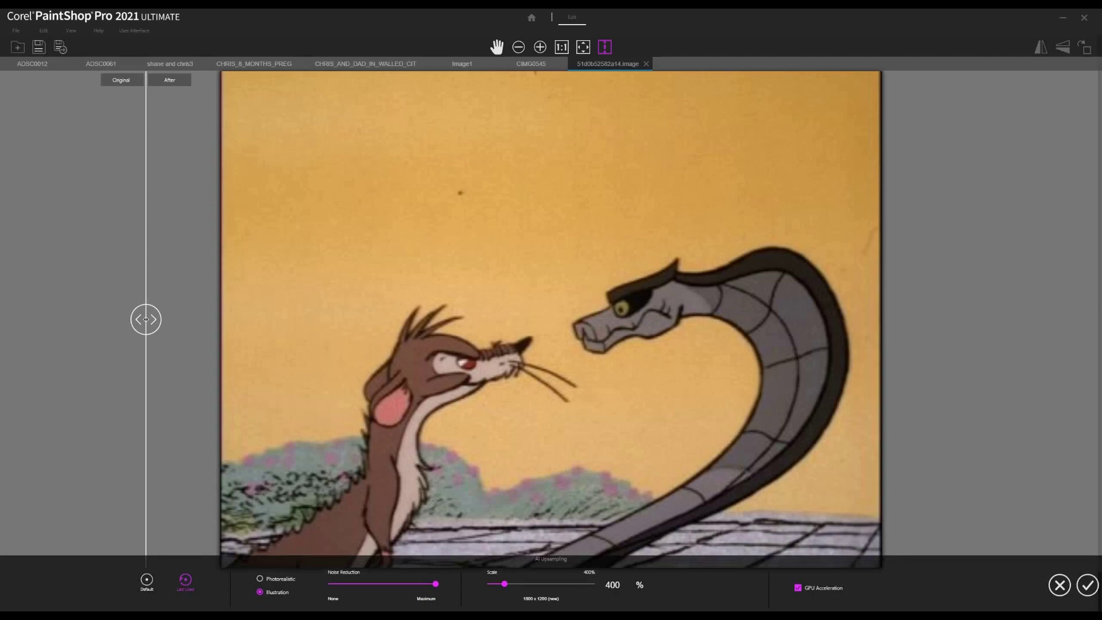
{"action": "left_click_drag", "start_coordinate": [436, 583], "coordinate": [364, 584]}
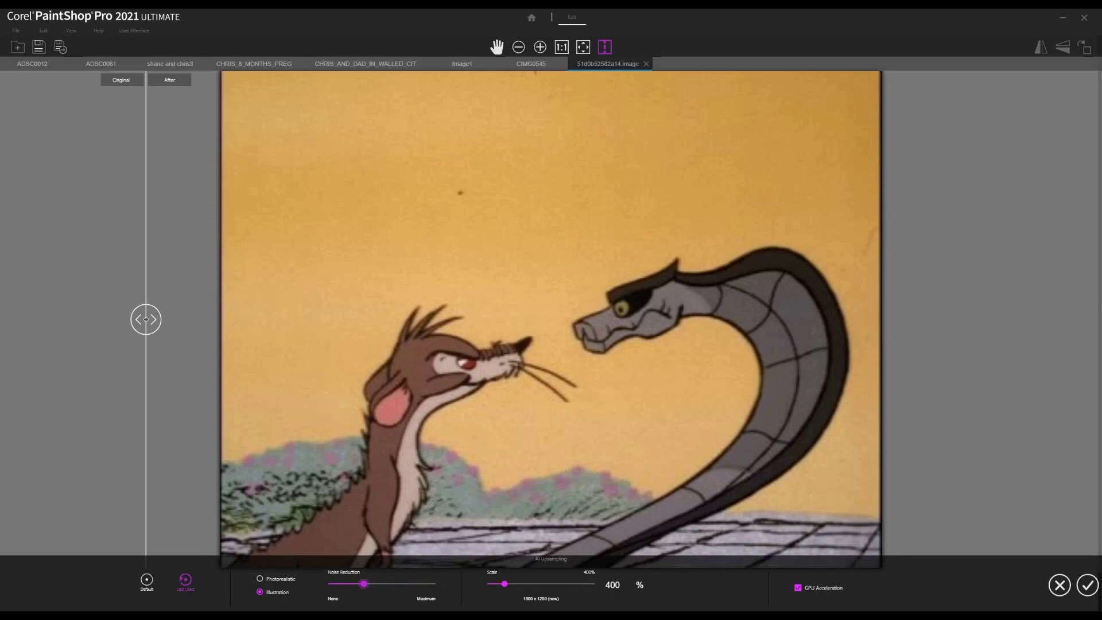
{"action": "left_click", "coordinate": [147, 580]}
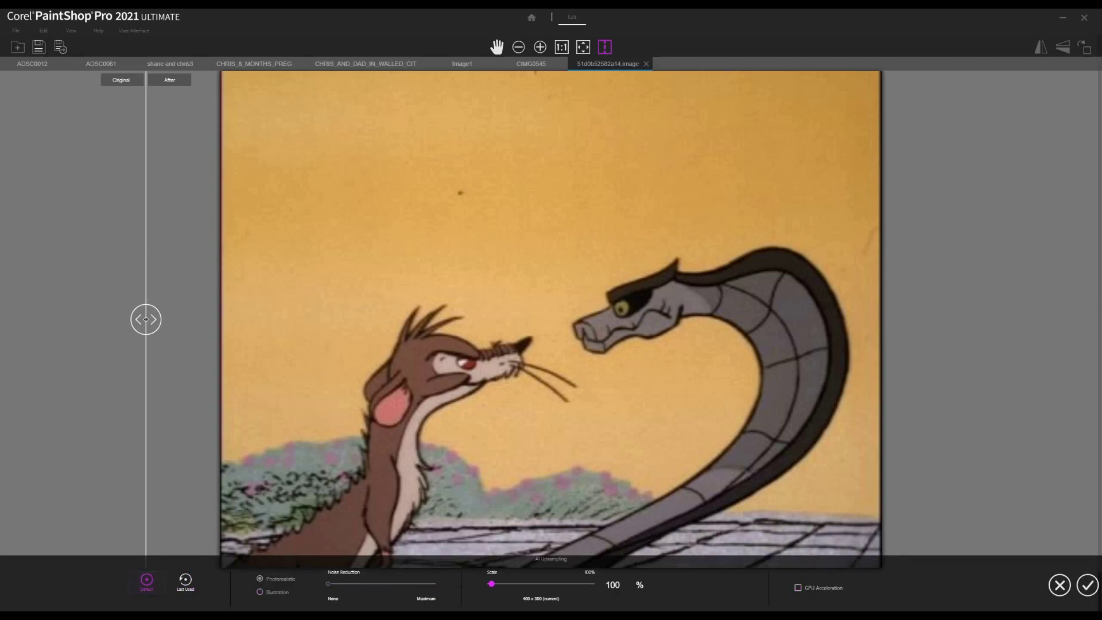
{"action": "double_click", "coordinate": [613, 585]}
{"action": "type", "text": "400"}
{"action": "left_click", "coordinate": [798, 588]}
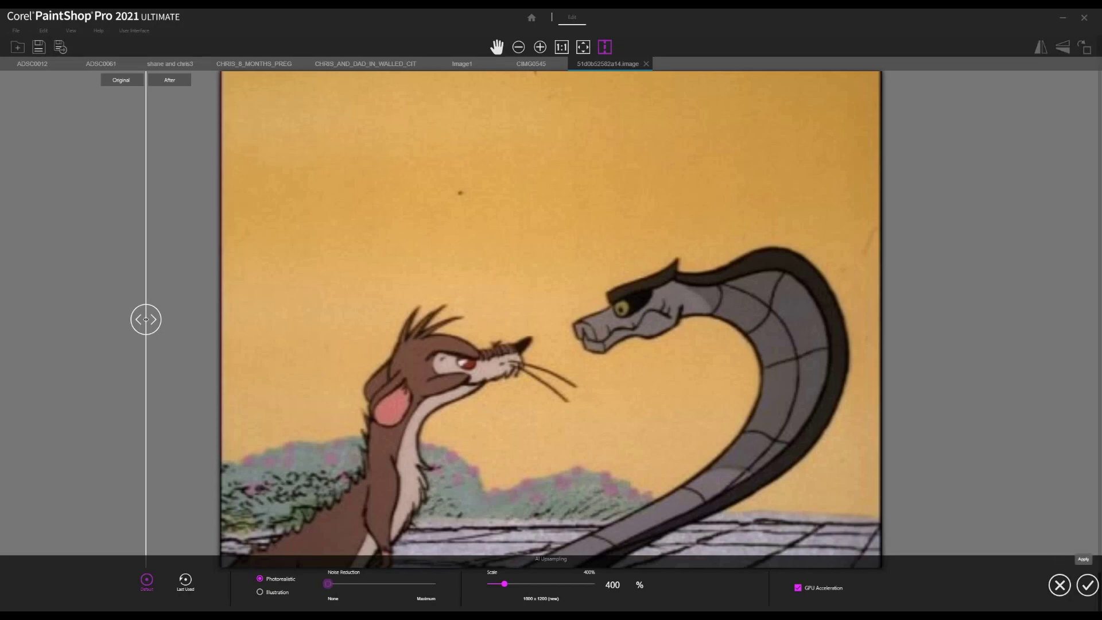
{"action": "left_click", "coordinate": [1088, 585]}
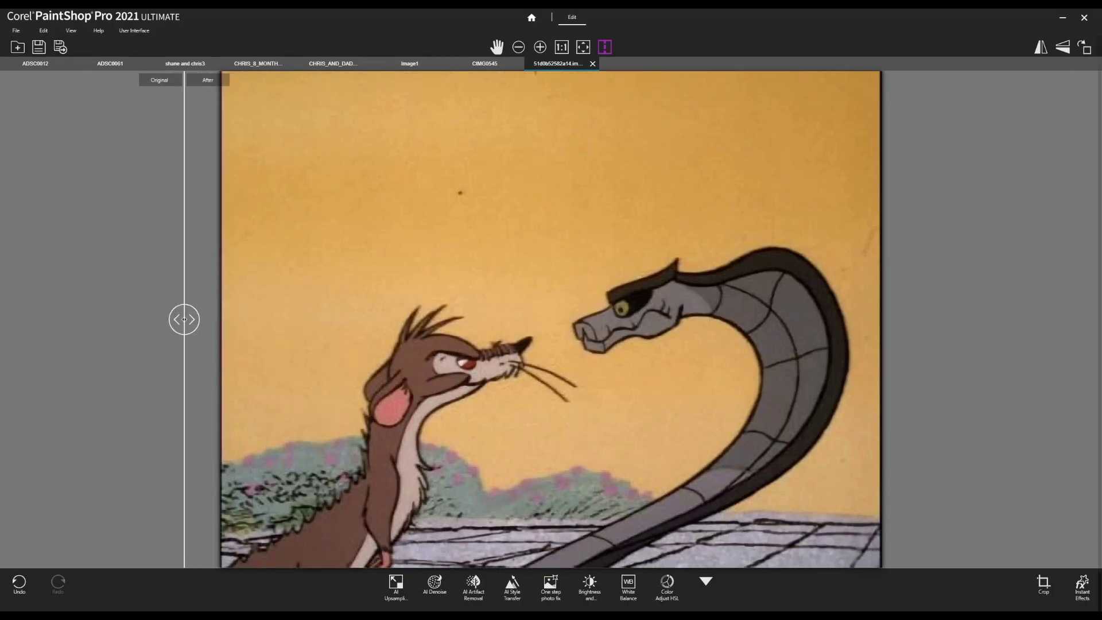
{"action": "left_click", "coordinate": [19, 582]}
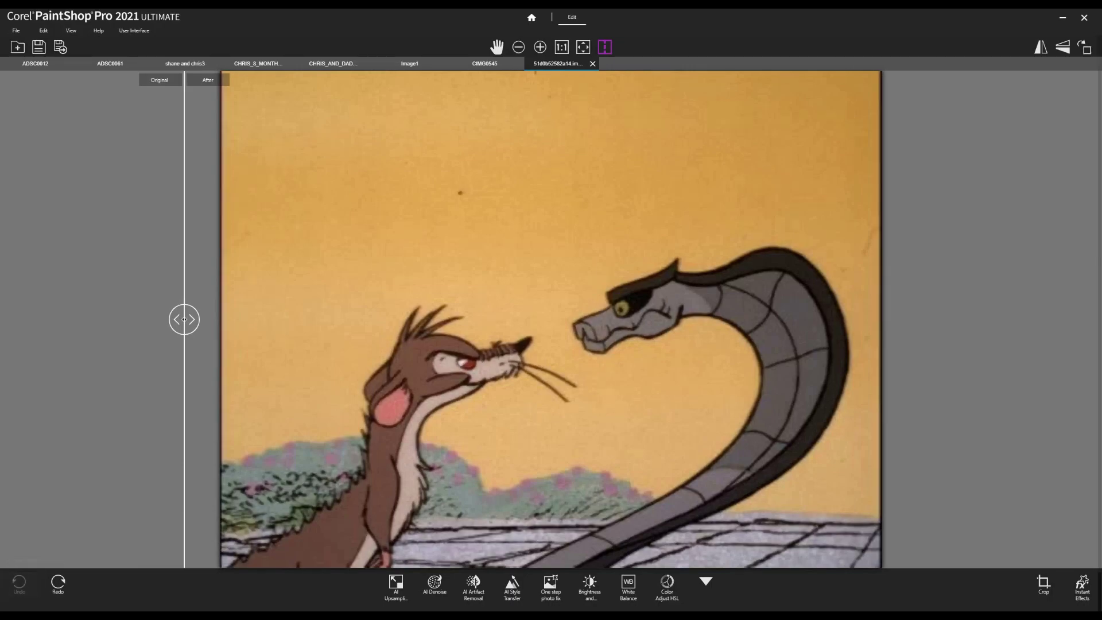
Try AI Upsampling on the cartoon at 400% using the last settings, with noise reduction raised to about two thirds and Illustration mode.
{"action": "left_click", "coordinate": [396, 586]}
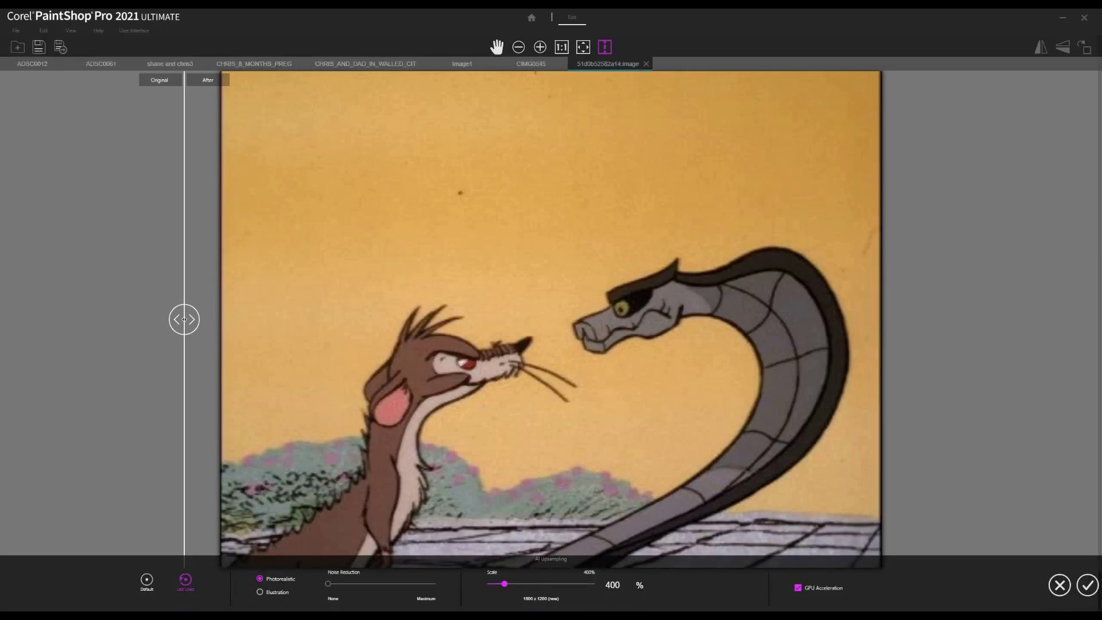
{"action": "left_click_drag", "start_coordinate": [327, 584], "coordinate": [399, 584]}
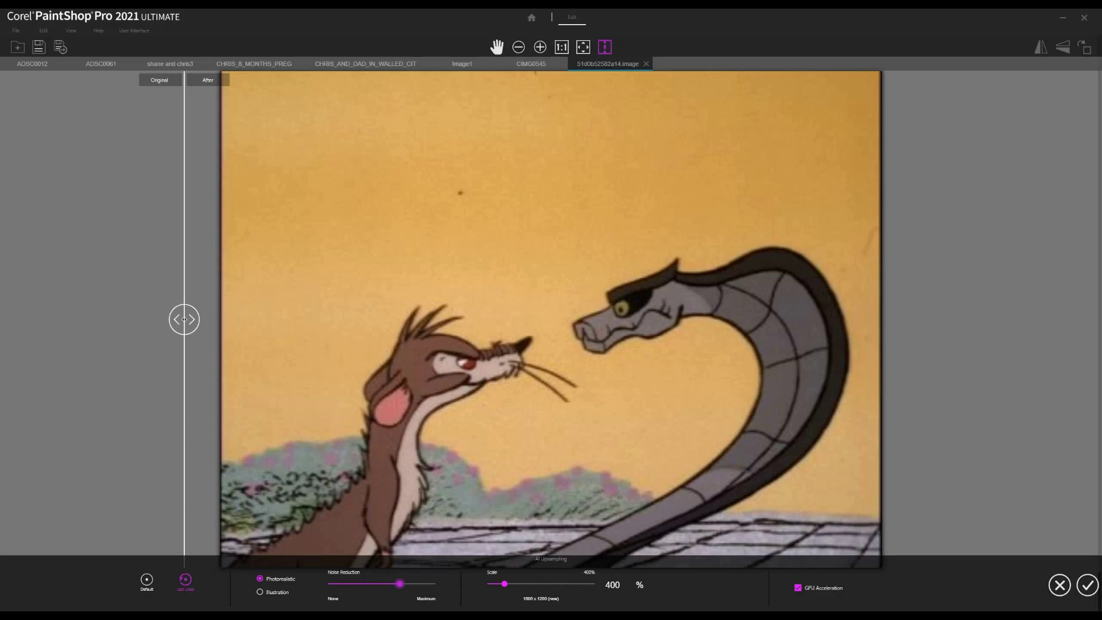
{"action": "left_click", "coordinate": [260, 591]}
{"action": "left_click", "coordinate": [1087, 585]}
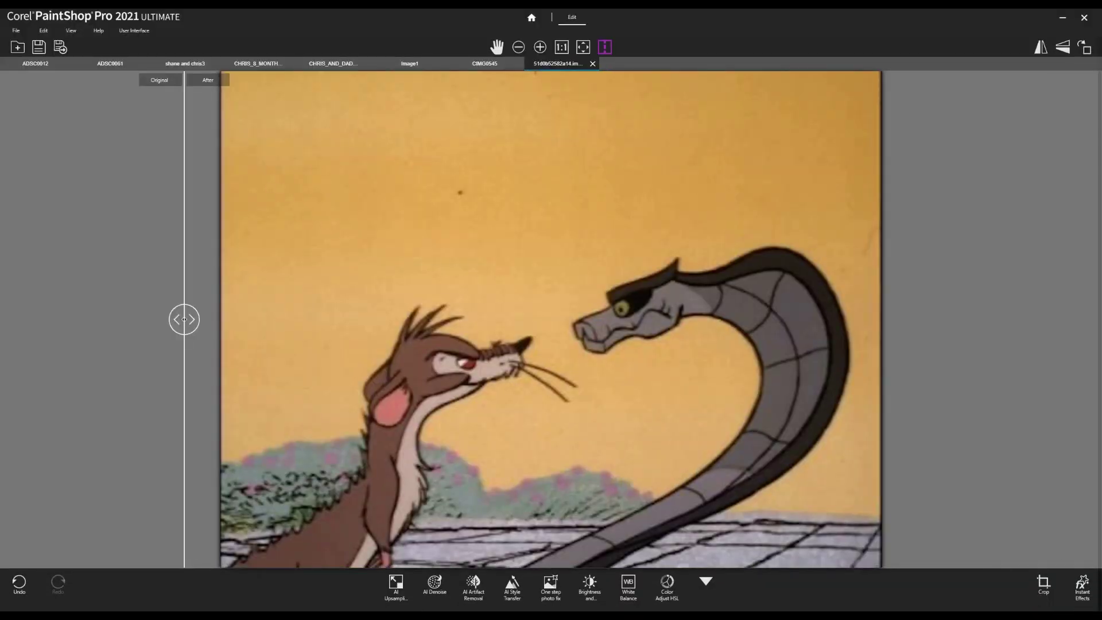
Starting from the default settings, upsample the cartoon to 400% in Illustration mode with noise reduction at about two thirds and GPU acceleration.
{"action": "left_click", "coordinate": [395, 584]}
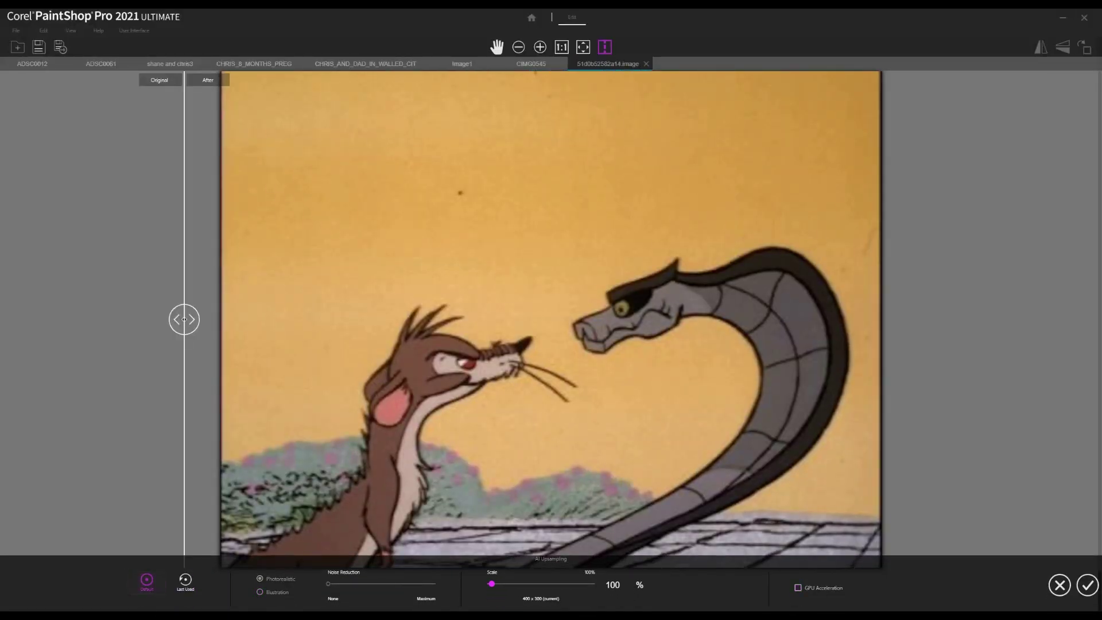
{"action": "double_click", "coordinate": [613, 584]}
{"action": "type", "text": "400"}
{"action": "left_click", "coordinate": [259, 592]}
{"action": "left_click_drag", "start_coordinate": [328, 583], "coordinate": [400, 584]}
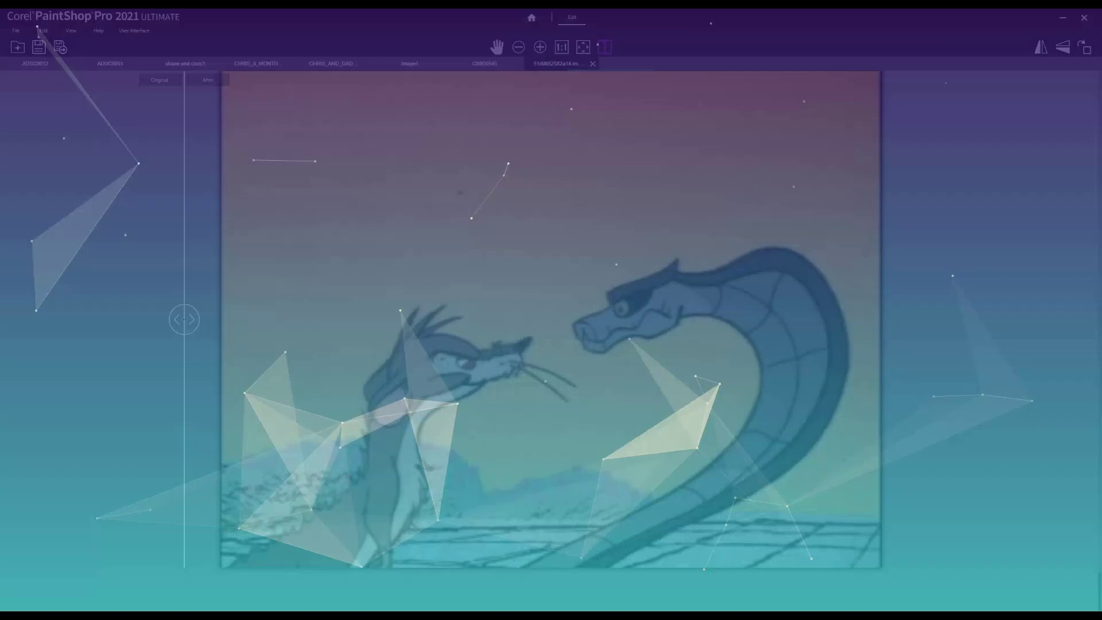
{"action": "left_click", "coordinate": [1087, 585]}
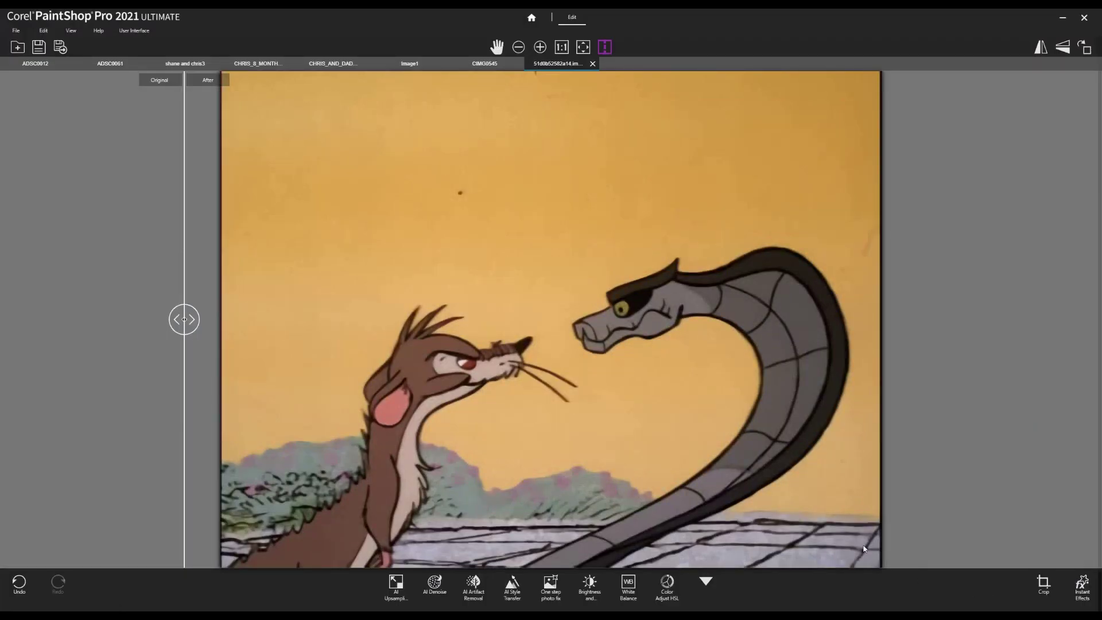
Capture the upsampled cartoon as a screenshot and open it in the Greenshot image editor.
{"action": "left_click", "coordinate": [735, 501]}
{"action": "left_click", "coordinate": [134, 490]}
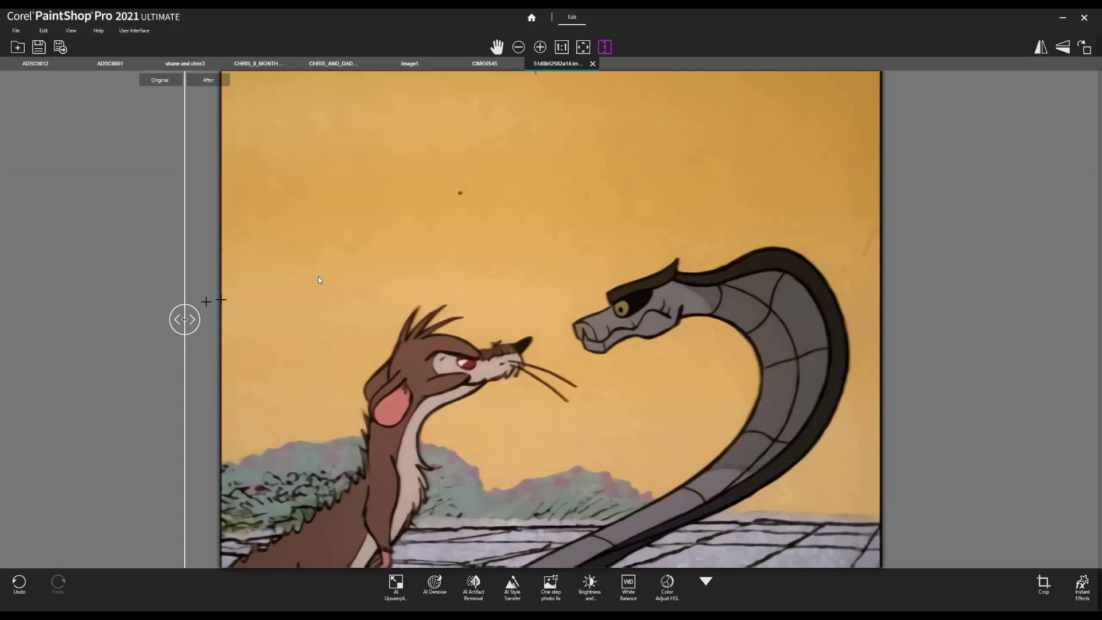
{"action": "key", "text": "Print"}
{"action": "left_click_drag", "start_coordinate": [880, 124], "coordinate": [208, 568]}
{"action": "left_click", "coordinate": [247, 565]}
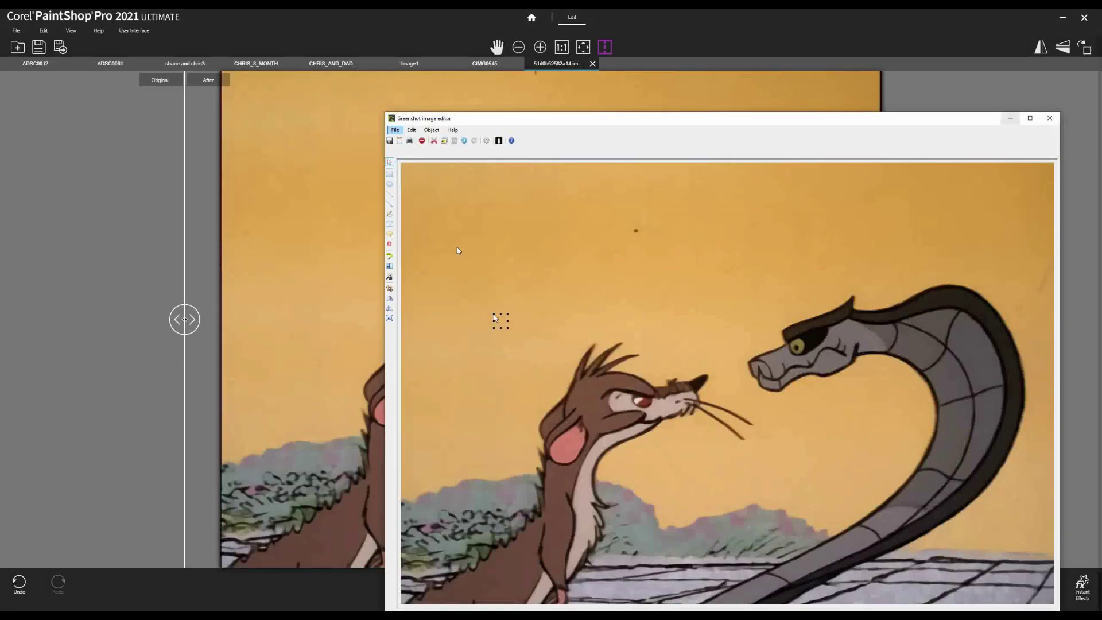
{"action": "key", "text": "alt+F4"}
Undo the illustration upsampling and reprocess the cartoon from the default AI Upsampling settings at 400% with GPU acceleration.
{"action": "left_click", "coordinate": [19, 583]}
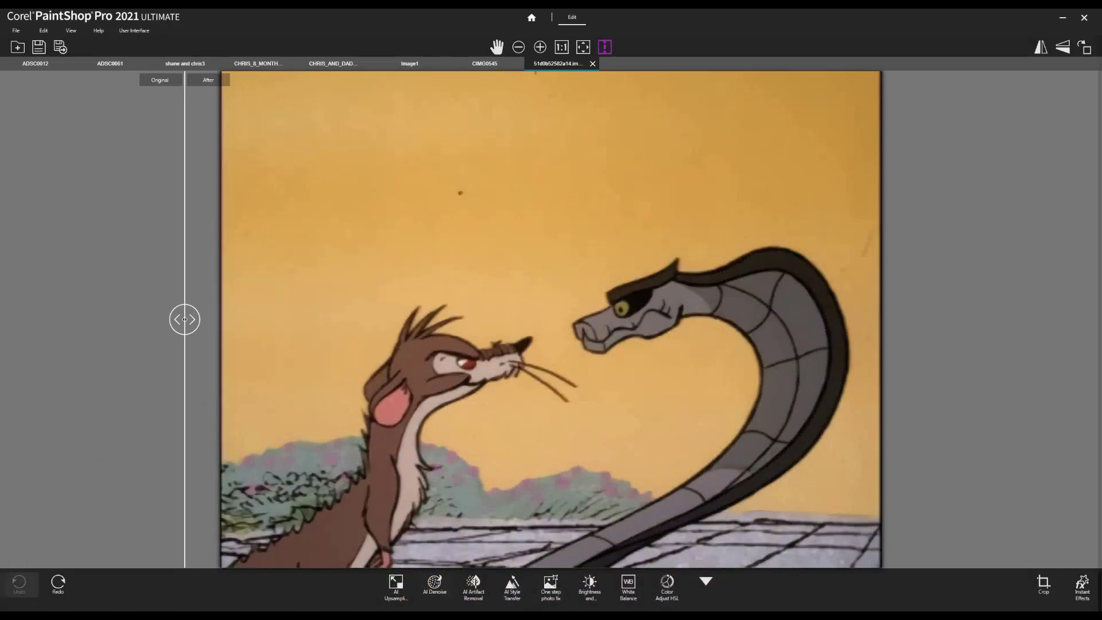
{"action": "left_click", "coordinate": [396, 586]}
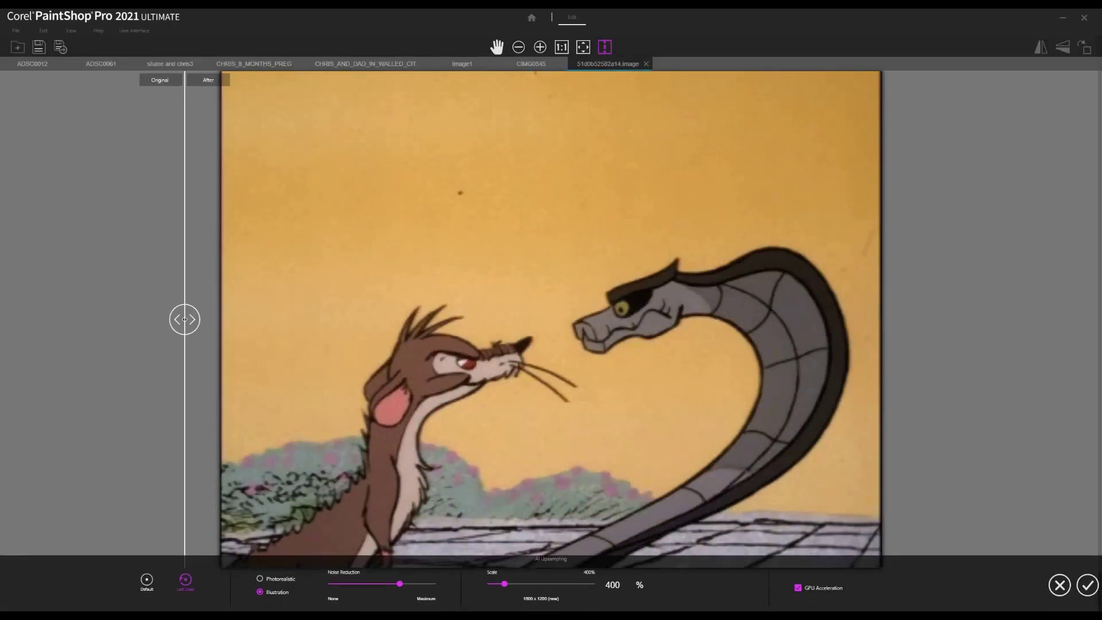
{"action": "left_click", "coordinate": [147, 581]}
{"action": "double_click", "coordinate": [613, 585]}
{"action": "type", "text": "400"}
{"action": "left_click", "coordinate": [798, 587]}
{"action": "left_click", "coordinate": [1087, 585]}
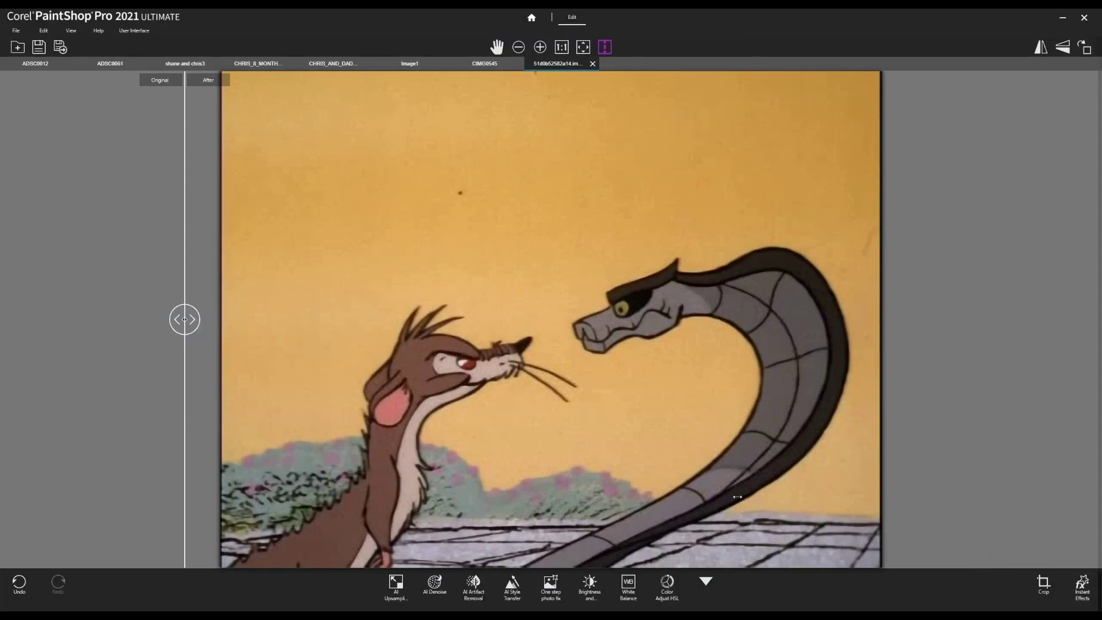
Compare the newly upsampled cartoon with the captured Illustration version in the Greenshot window, and close the capture.
{"action": "left_click_drag", "start_coordinate": [184, 319], "coordinate": [879, 320]}
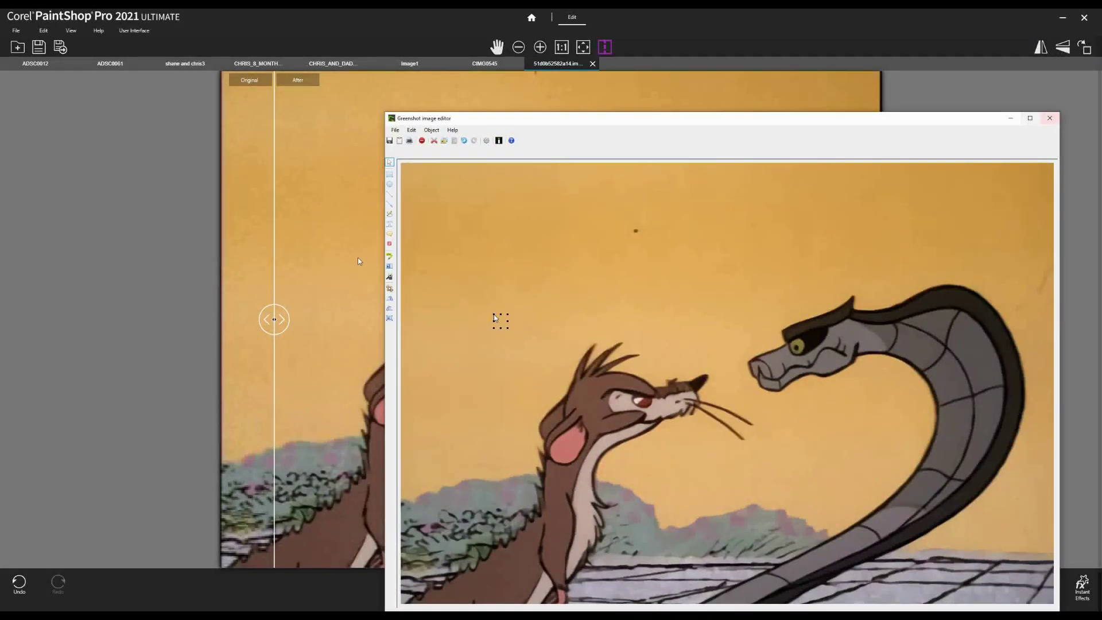
{"action": "left_click_drag", "start_coordinate": [717, 118], "coordinate": [197, 88]}
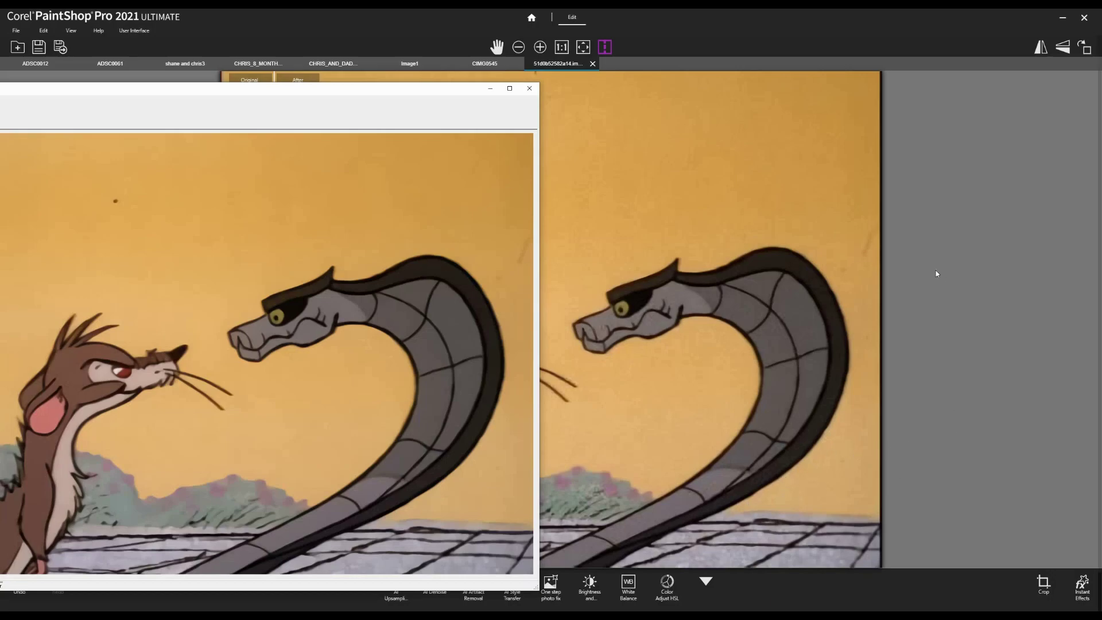
{"action": "key", "text": "super+Right"}
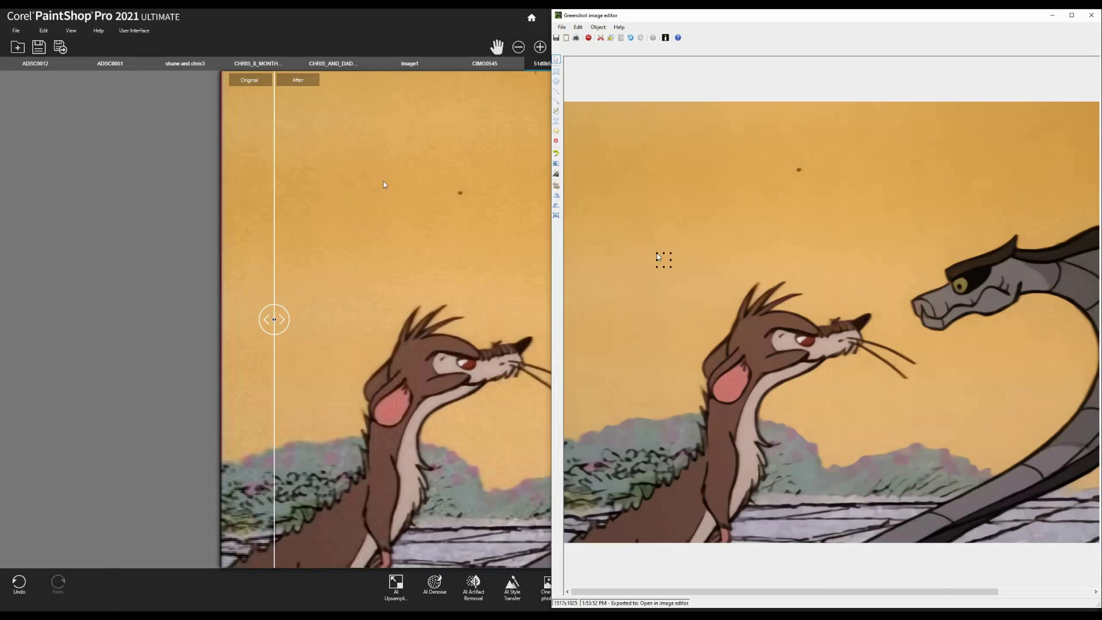
{"action": "mouse_move", "coordinate": [882, 16]}
{"action": "left_mouse_down"}
{"action": "mouse_move", "coordinate": [639, 212]}
{"action": "mouse_move", "coordinate": [572, 385]}
{"action": "mouse_move", "coordinate": [647, 347]}
{"action": "left_mouse_up"}
{"action": "mouse_move", "coordinate": [219, 490]}
{"action": "left_mouse_down"}
{"action": "mouse_move", "coordinate": [186, 446]}
{"action": "mouse_move", "coordinate": [197, 349]}
{"action": "mouse_move", "coordinate": [183, 597]}
{"action": "mouse_move", "coordinate": [190, 244]}
{"action": "left_mouse_up"}
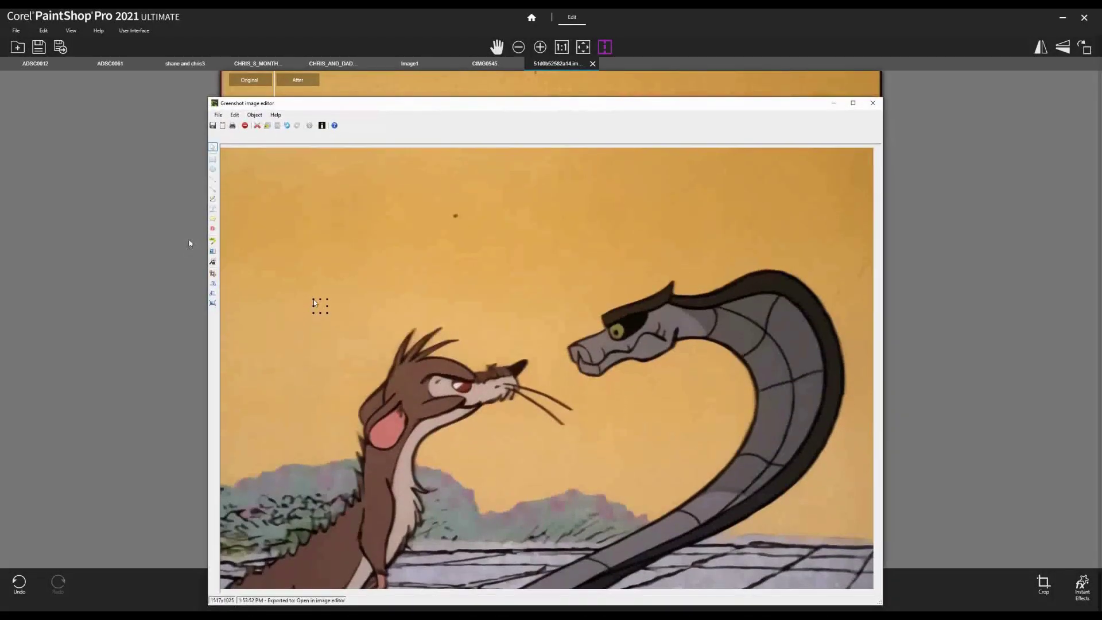
{"action": "key", "text": "alt+F4"}
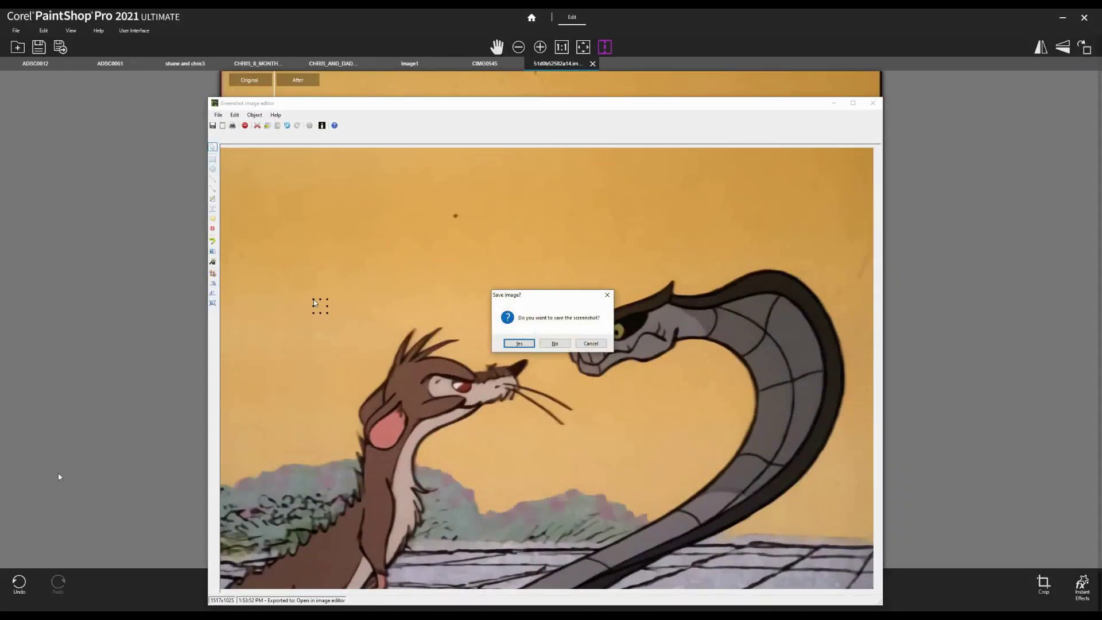
{"action": "key", "text": "Return"}
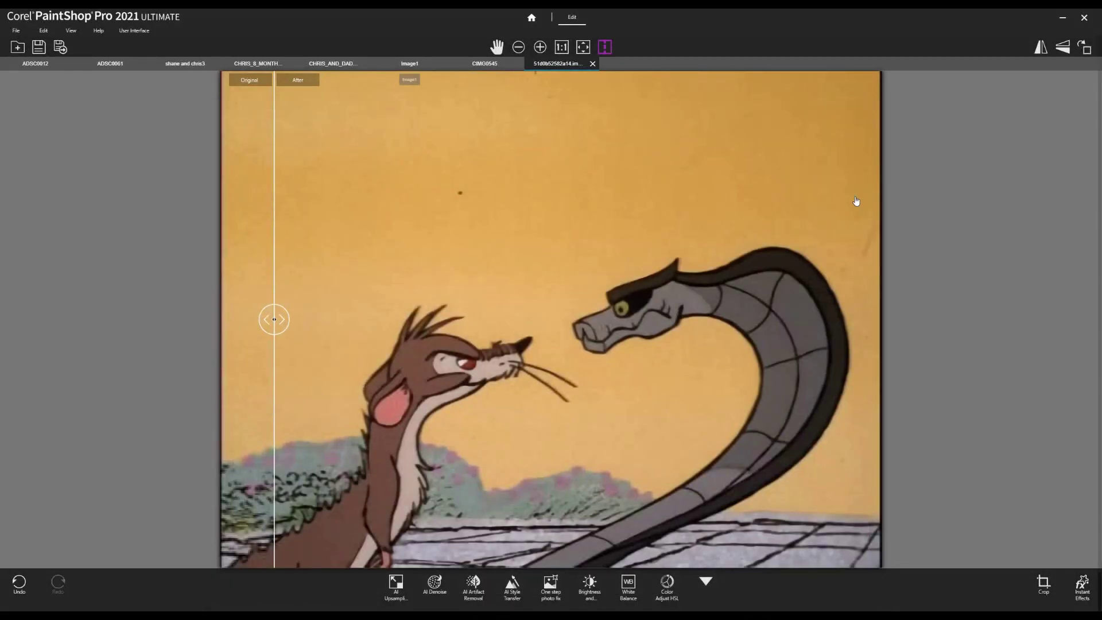
Switch to the Halloween photo ADSC0001 and try AI-Powered Instant Effects, including the red Etching style, undoing each one.
{"action": "key", "text": "ctrl+Tab"}
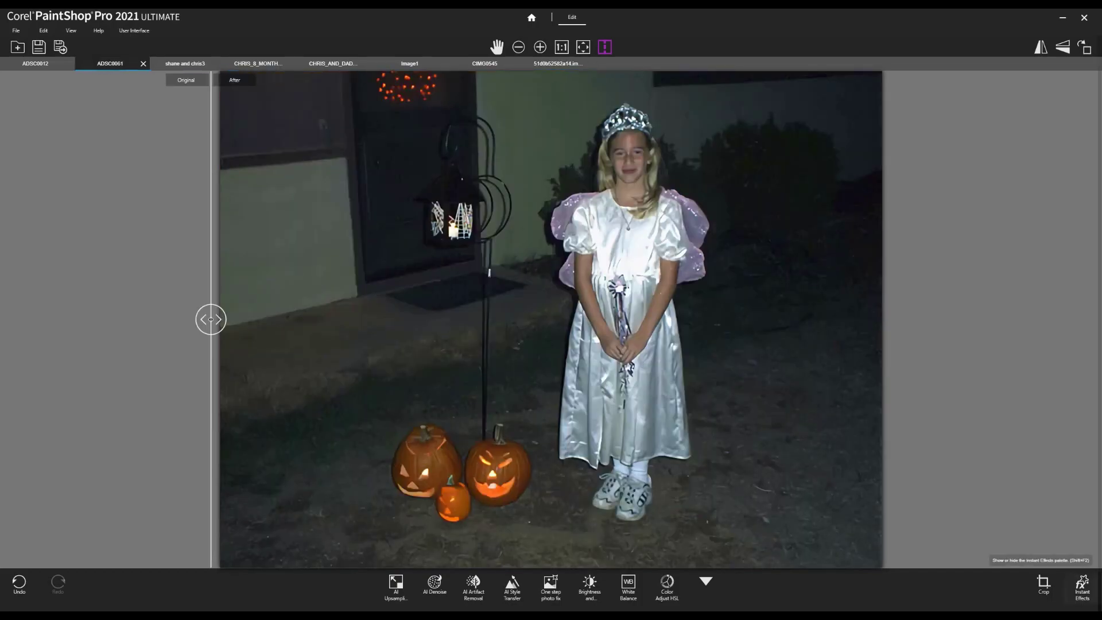
{"action": "left_click", "coordinate": [1082, 585]}
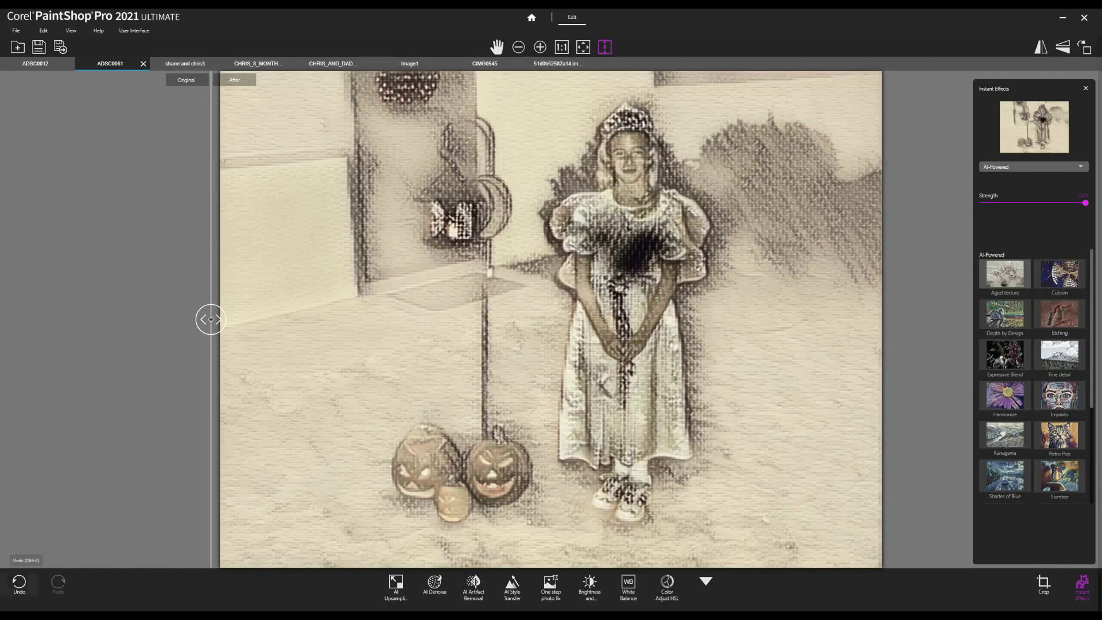
{"action": "left_click", "coordinate": [20, 582]}
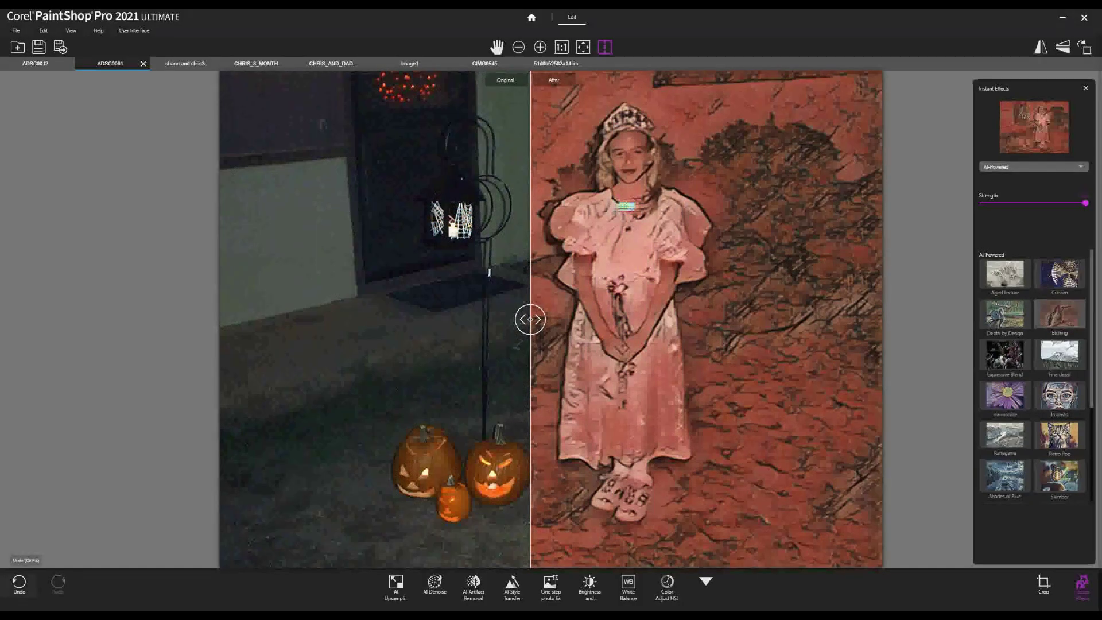
{"action": "left_click", "coordinate": [19, 582]}
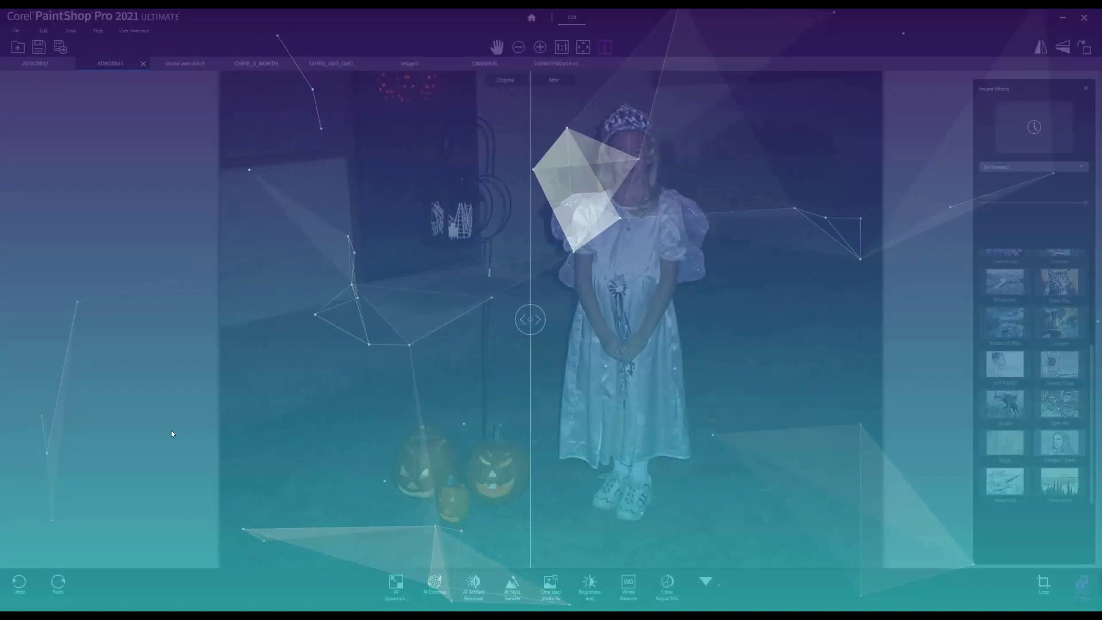
Apply a black-and-white sketch-style AI-Powered Instant Effect to the Halloween photo and compare before and after with the divider.
{"action": "left_click", "coordinate": [1083, 489]}
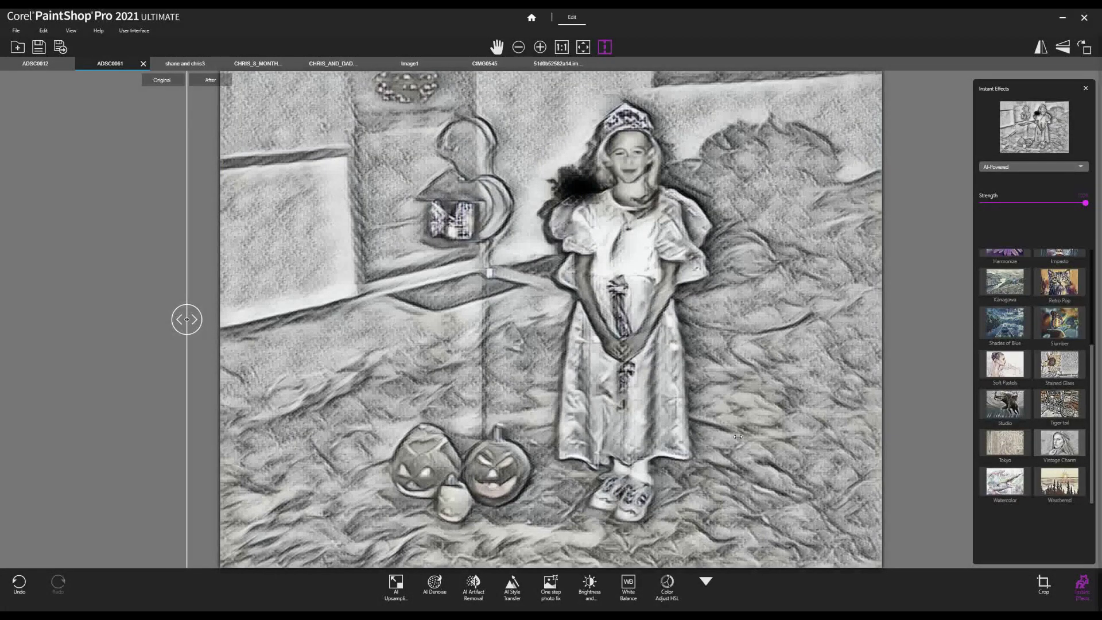
{"action": "left_click_drag", "start_coordinate": [738, 436], "coordinate": [1016, 439]}
{"action": "left_click_drag", "start_coordinate": [465, 319], "coordinate": [561, 319]}
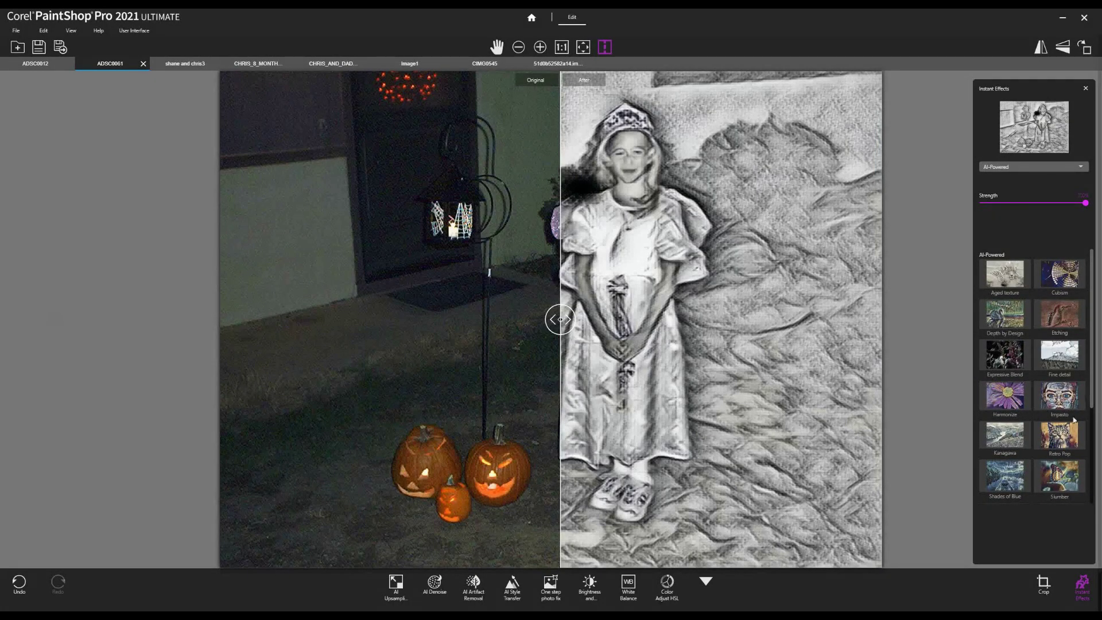
{"action": "left_click_drag", "start_coordinate": [560, 319], "coordinate": [527, 319]}
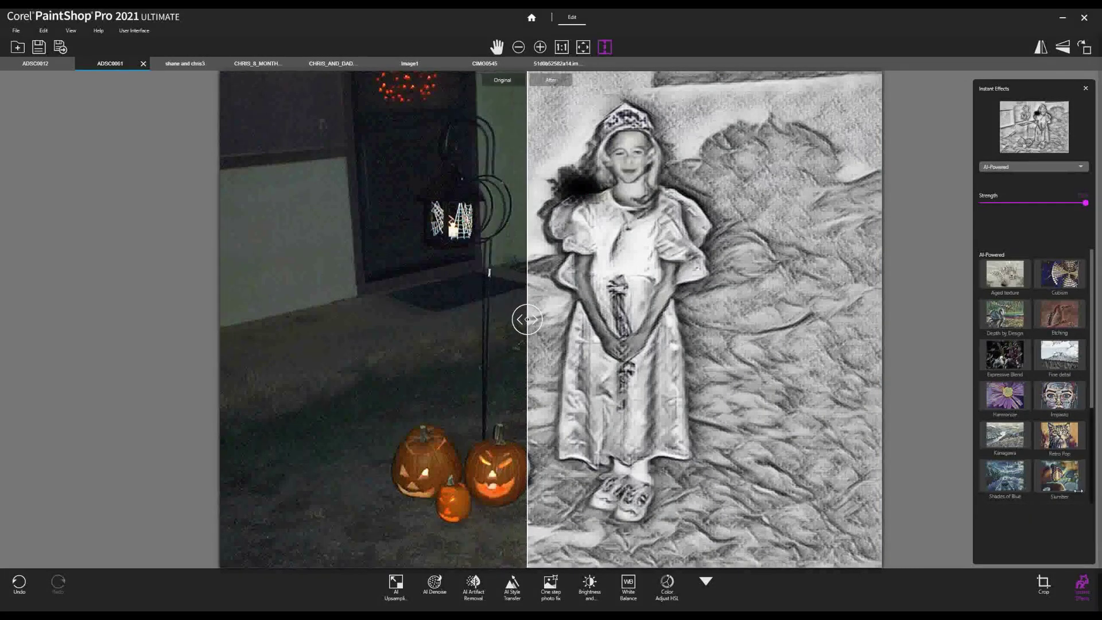